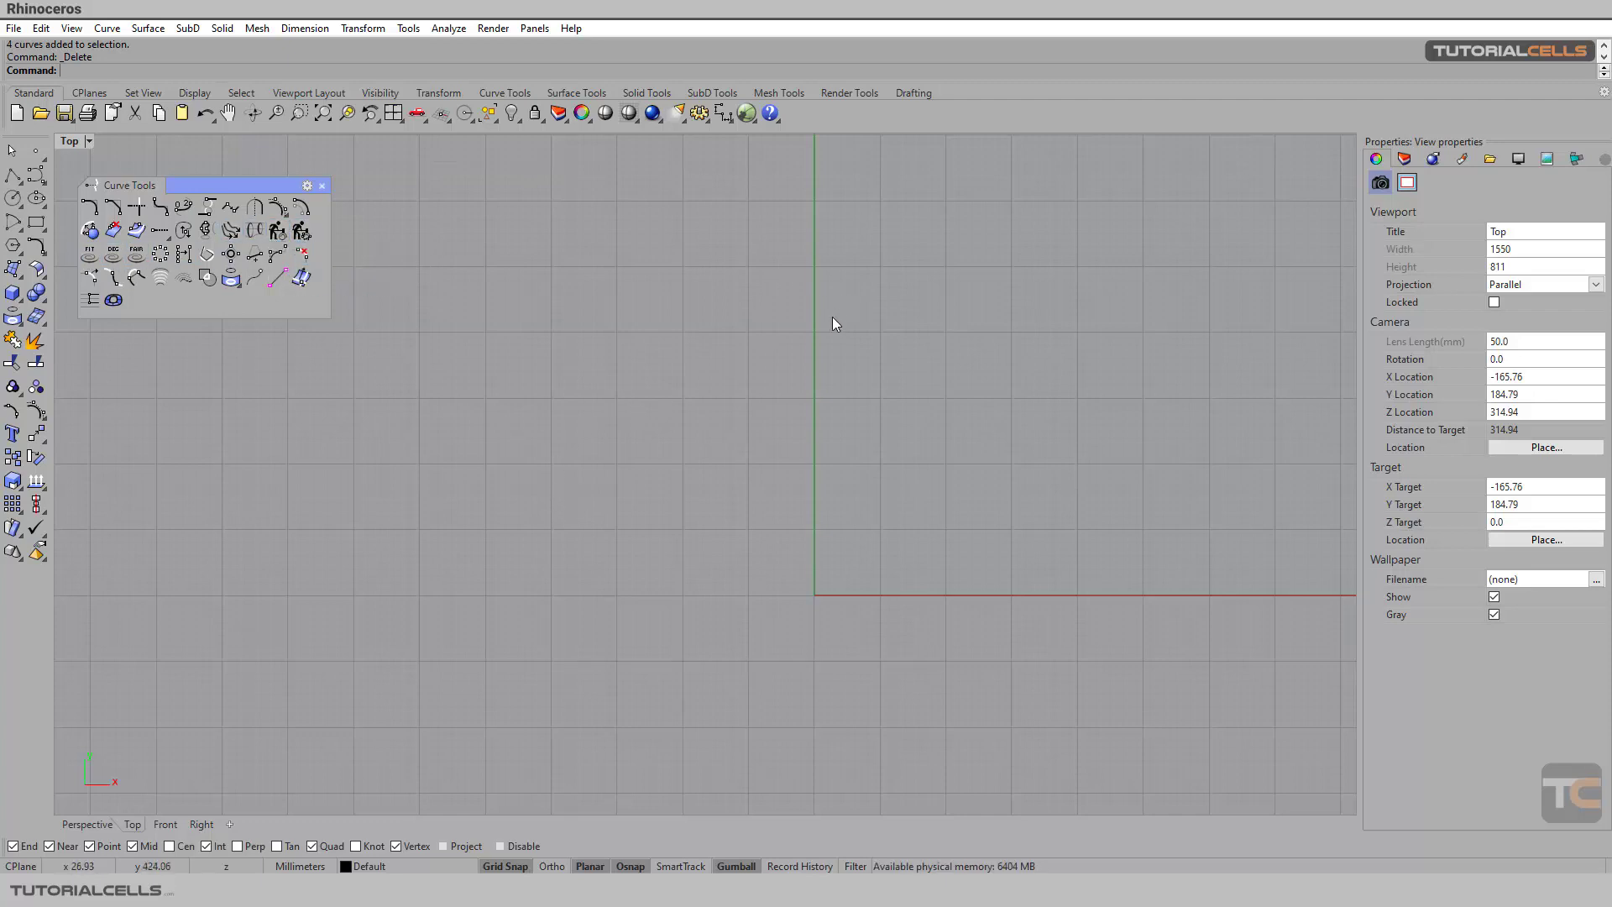
# Step: Start an interpolated curve in Top, placing points out to the far right tip and back
pyautogui.click(39, 176)
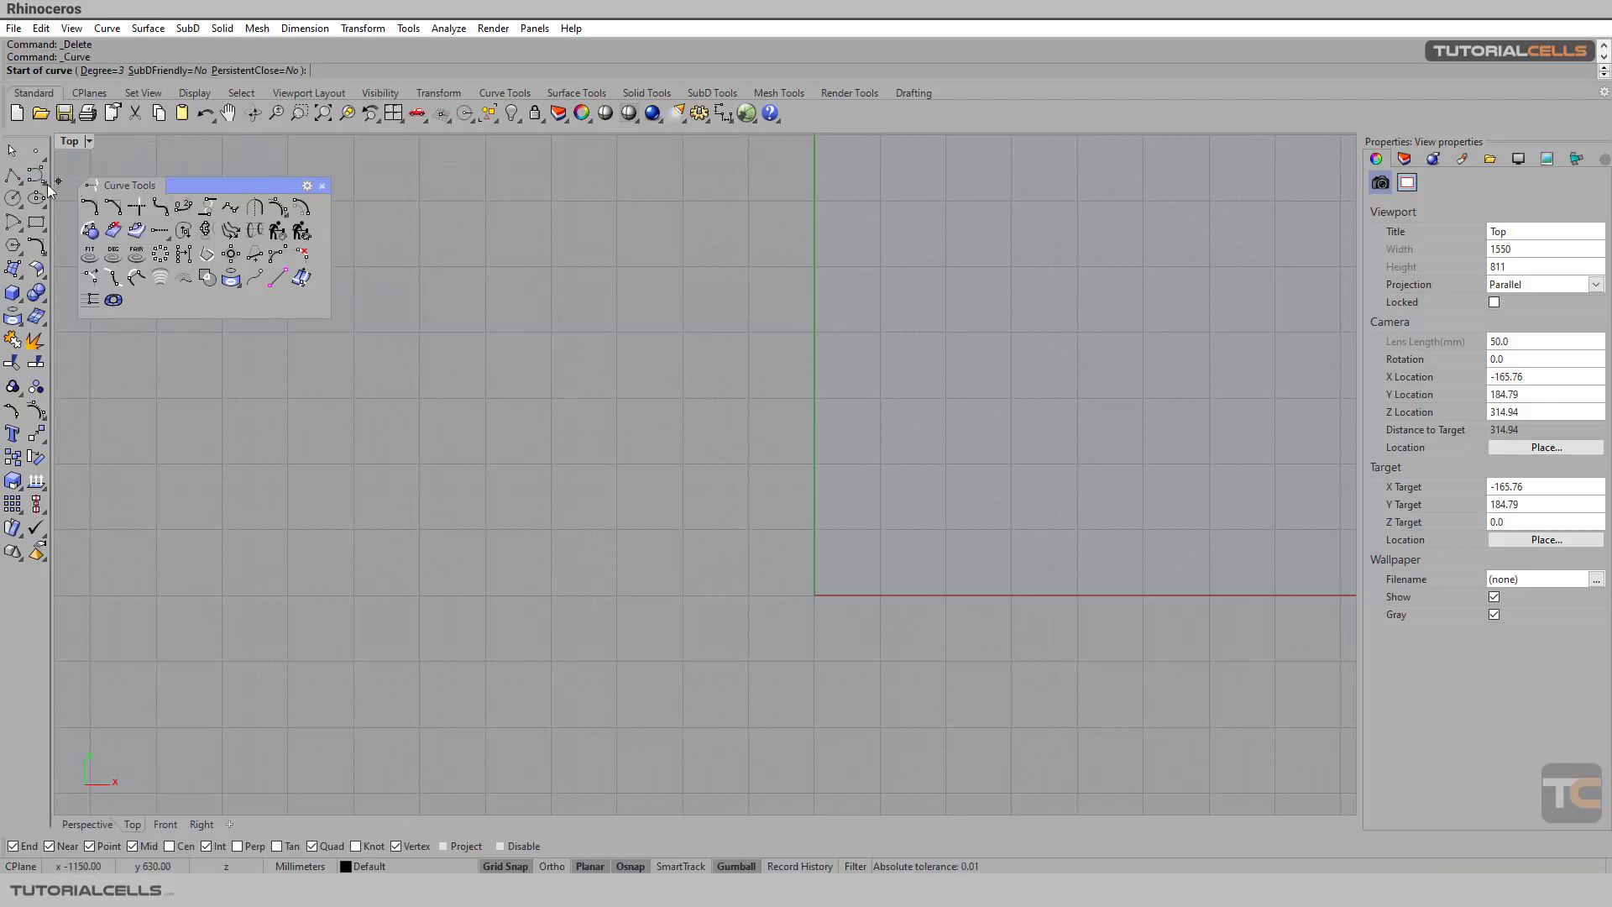
pyautogui.click(44, 183)
pyautogui.click(67, 186)
pyautogui.click(579, 510)
pyautogui.click(577, 358)
pyautogui.click(820, 247)
pyautogui.click(1045, 292)
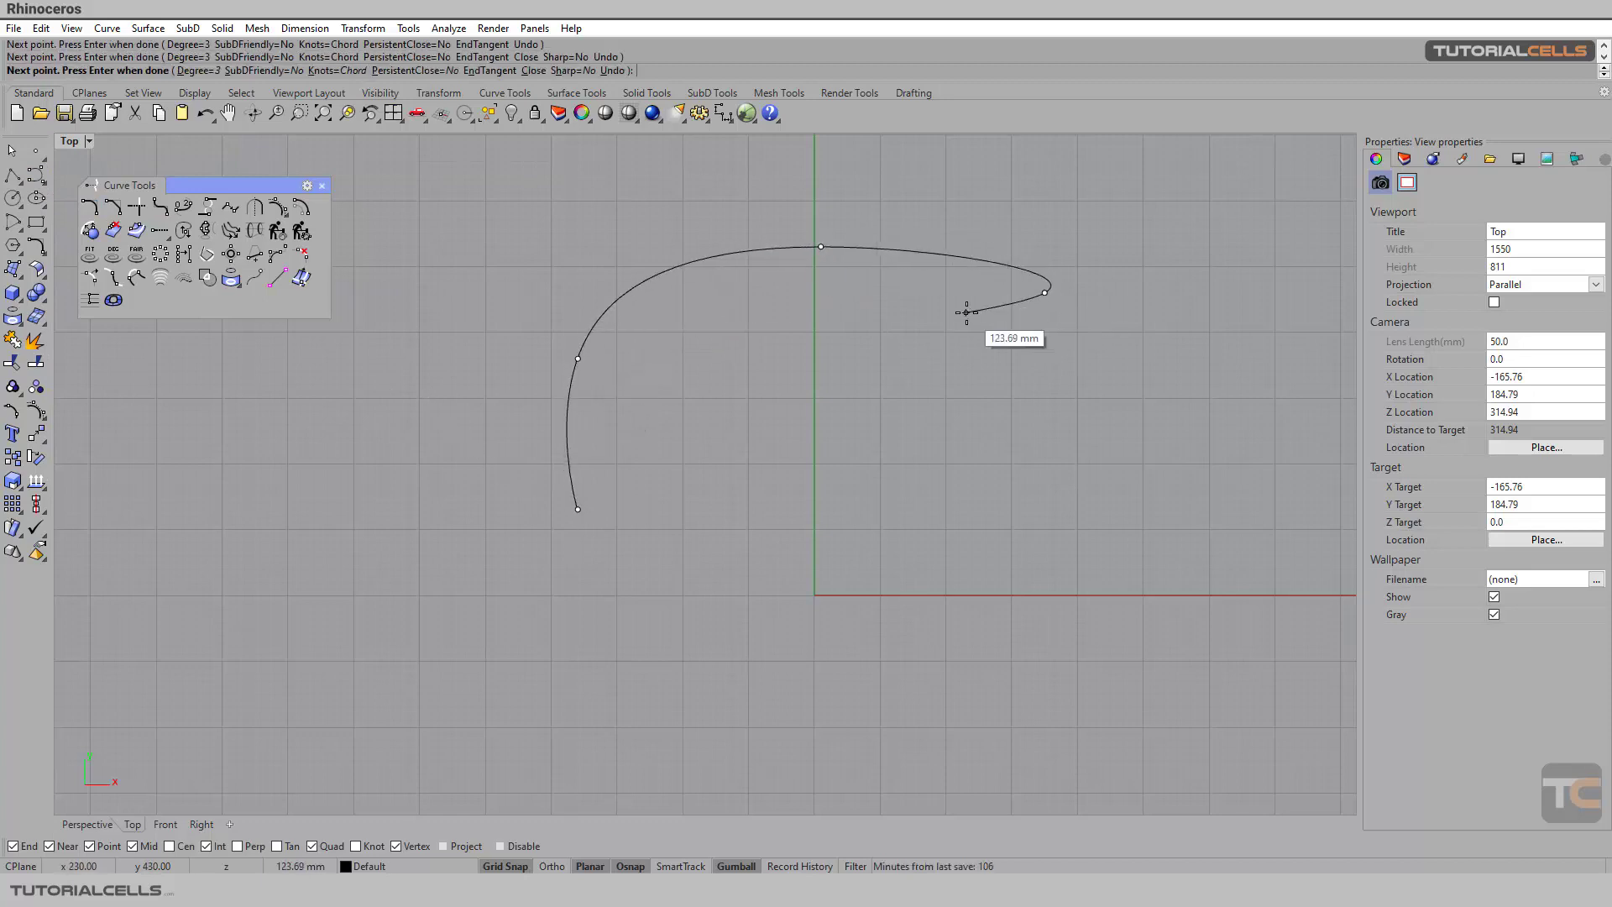
pyautogui.click(919, 299)
# Step: Continue the curve through the inner loop and bottom tip, closing it at the start point
pyautogui.click(722, 332)
pyautogui.click(689, 464)
pyautogui.click(794, 588)
pyautogui.click(597, 720)
pyautogui.click(677, 627)
pyautogui.click(558, 582)
pyautogui.click(577, 509)
pyautogui.moveTo(658, 471); pyautogui.dragTo(324, 434, button='right')
# Step: Draw a circle to the right of the closed curve
pyautogui.click(13, 198)
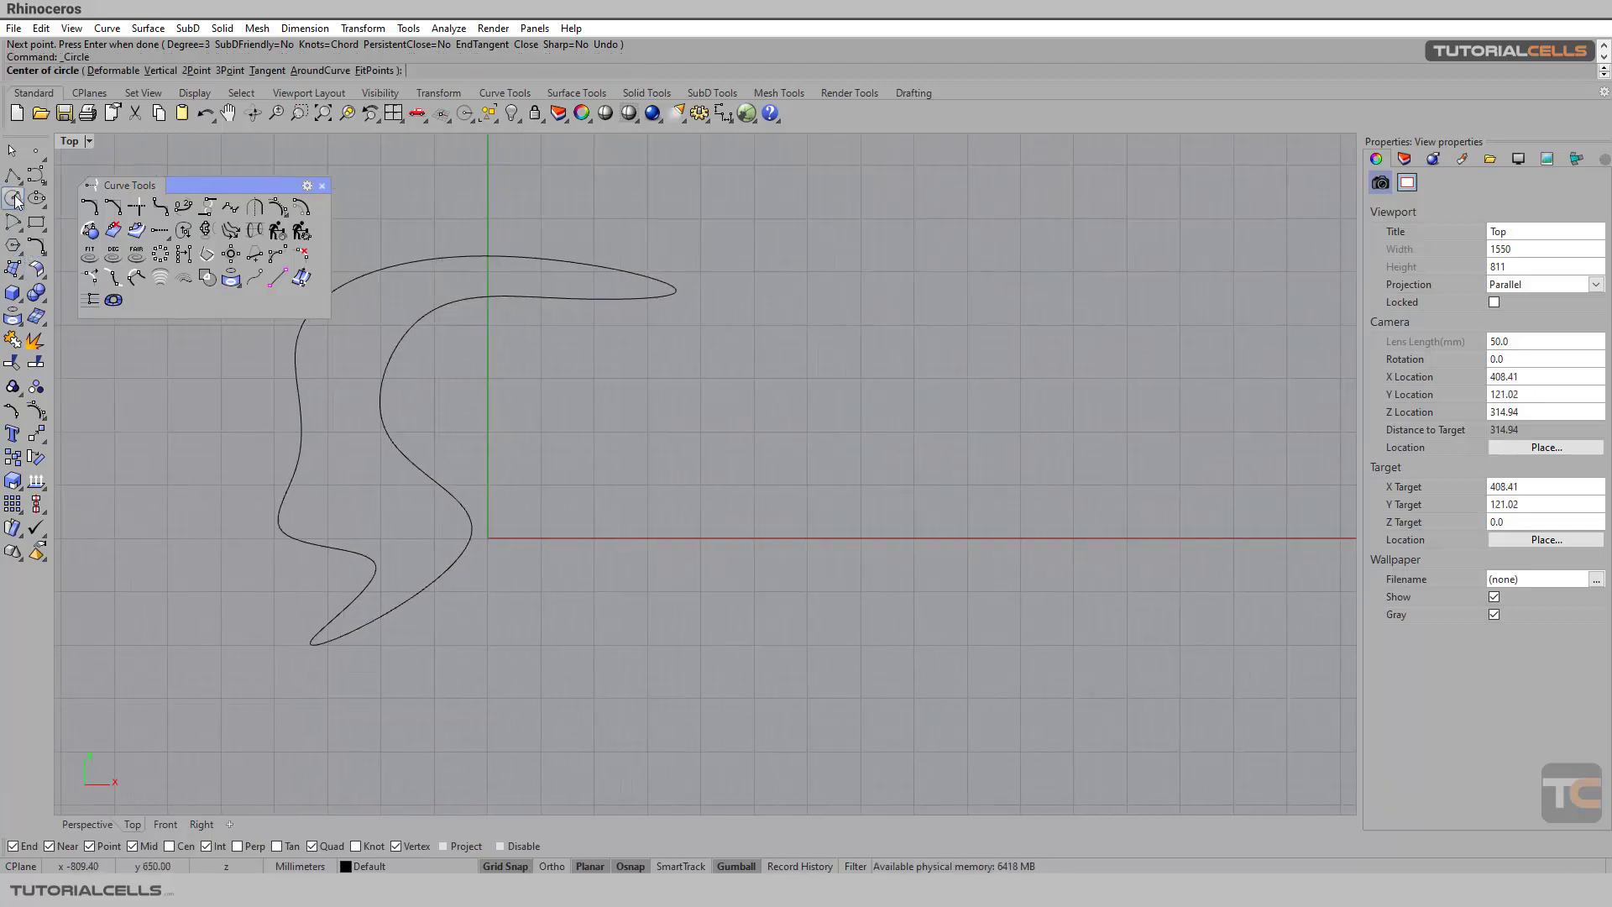
pyautogui.click(840, 481)
pyautogui.click(931, 480)
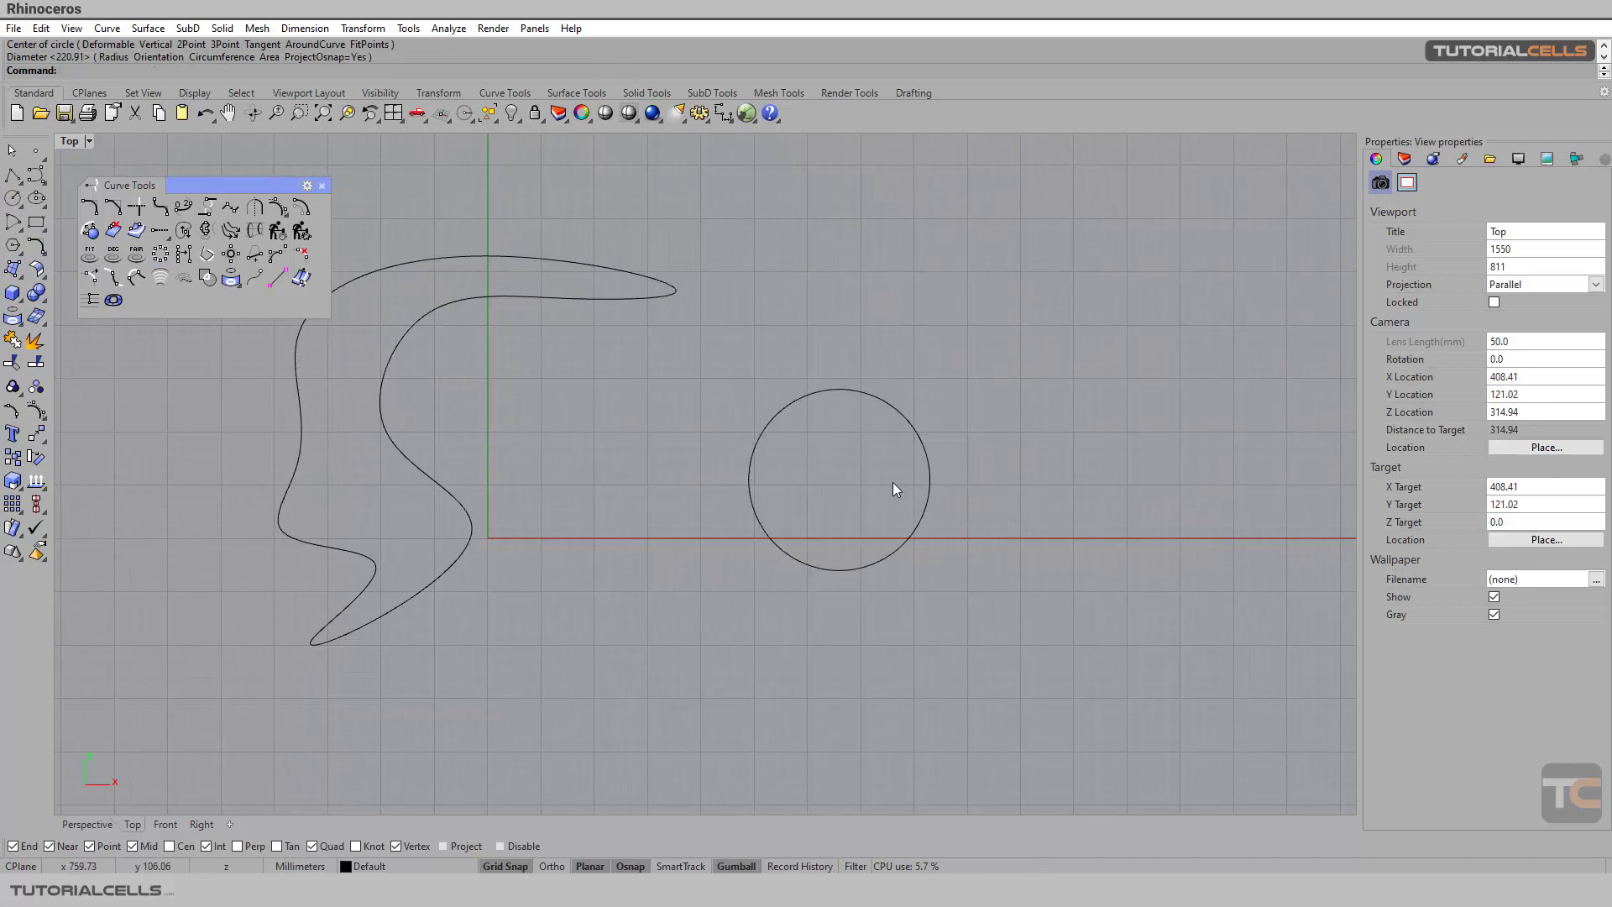
pyautogui.moveTo(892, 482); pyautogui.dragTo(1037, 465, button='right')
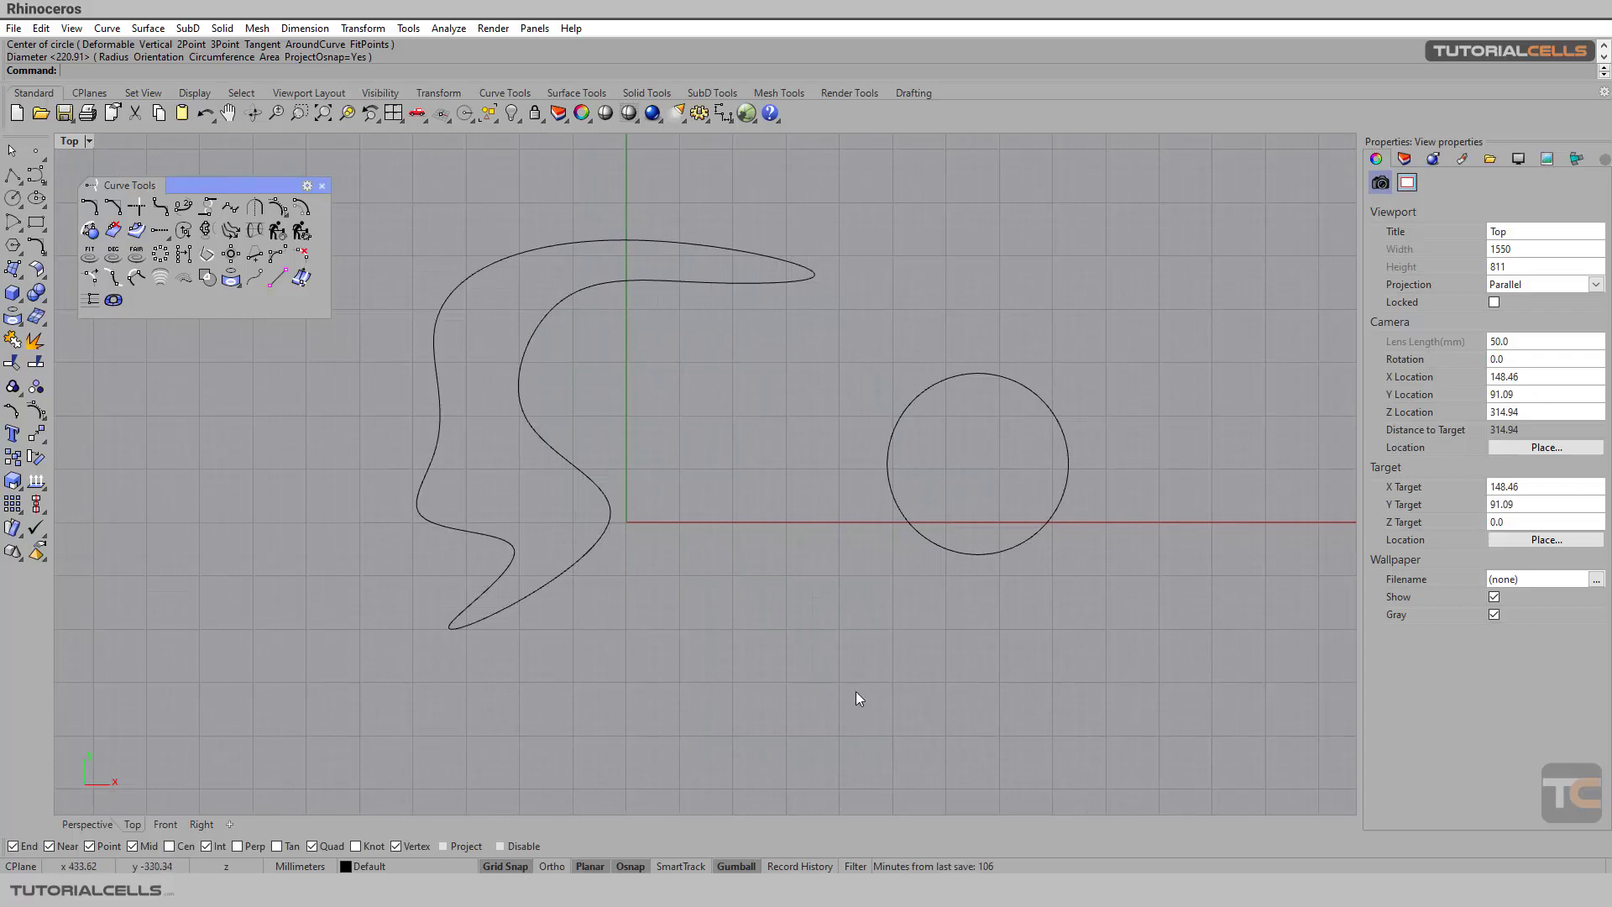
# Step: Select the freeform curve and view both shapes in the Perspective viewport
pyautogui.click(547, 451)
pyautogui.scroll(-2, 563, 397)
pyautogui.click(94, 823)
pyautogui.moveTo(491, 567)
pyautogui.mouseDown(button='right')
pyautogui.moveTo(532, 557)
pyautogui.moveTo(515, 575)
pyautogui.mouseUp(button='right')
pyautogui.scroll(3, 542, 446)
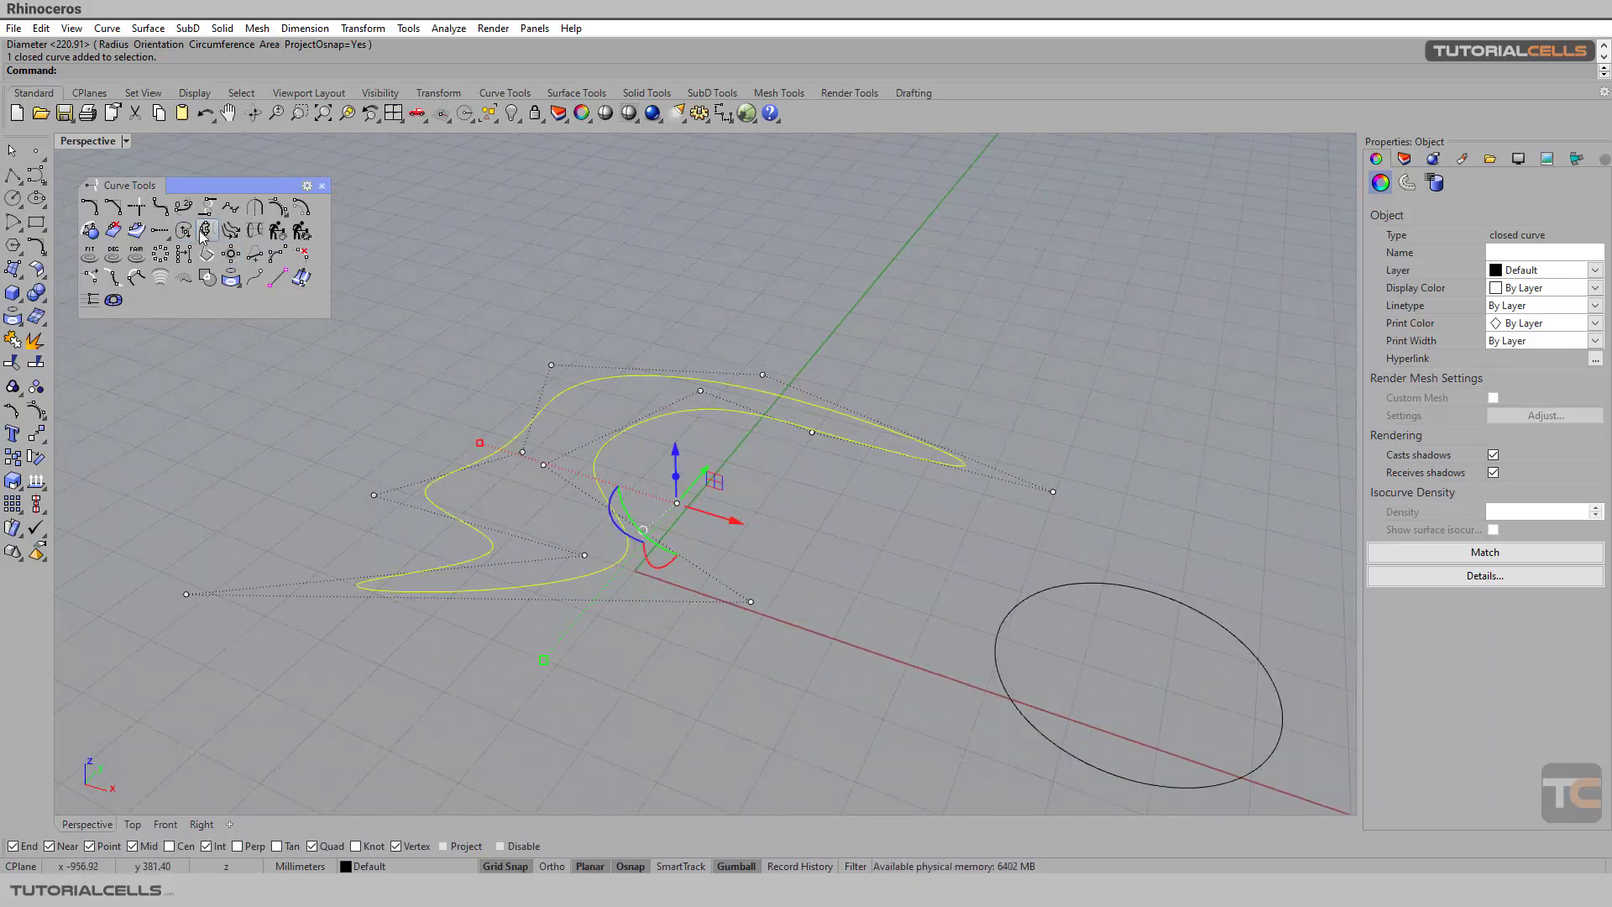
# Step: Draw an eight-point wavy open control-point curve in the Front view
pyautogui.click(164, 828)
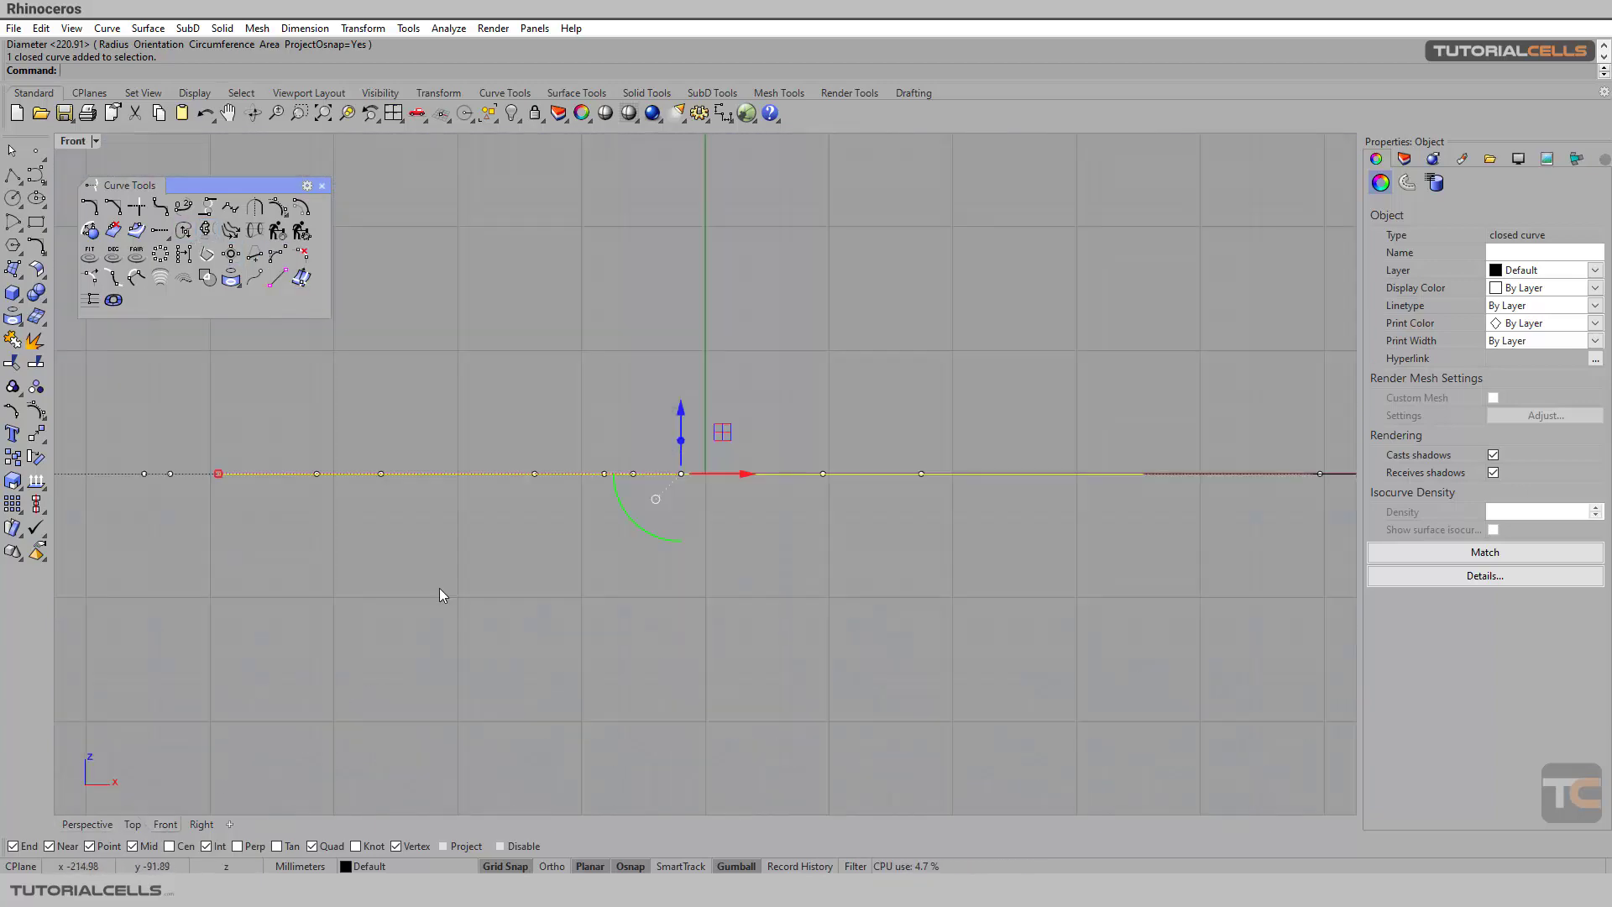
pyautogui.click(36, 177)
pyautogui.click(42, 181)
pyautogui.click(164, 559)
pyautogui.click(300, 411)
pyautogui.click(511, 423)
pyautogui.click(697, 325)
pyautogui.click(832, 374)
pyautogui.click(1031, 299)
pyautogui.click(1166, 312)
pyautogui.click(1205, 371)
pyautogui.press('Return')
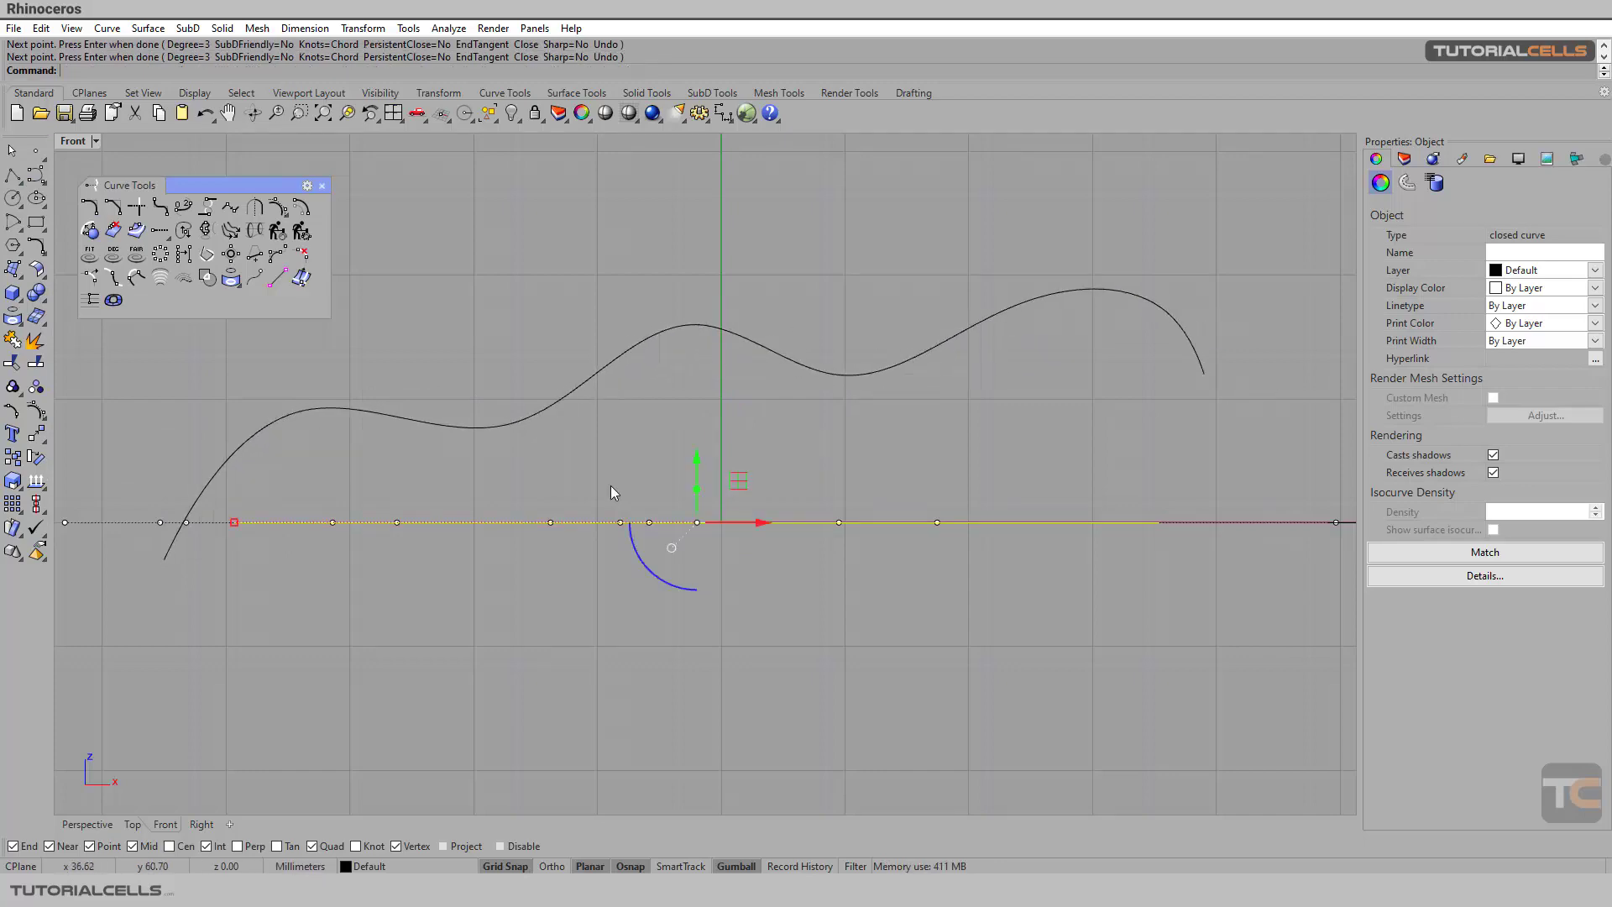
# Step: Rotate the closed curve 90 degrees with the gumball in Perspective, then deselect it
pyautogui.click(88, 824)
pyautogui.moveTo(504, 545); pyautogui.dragTo(765, 501, button='right')
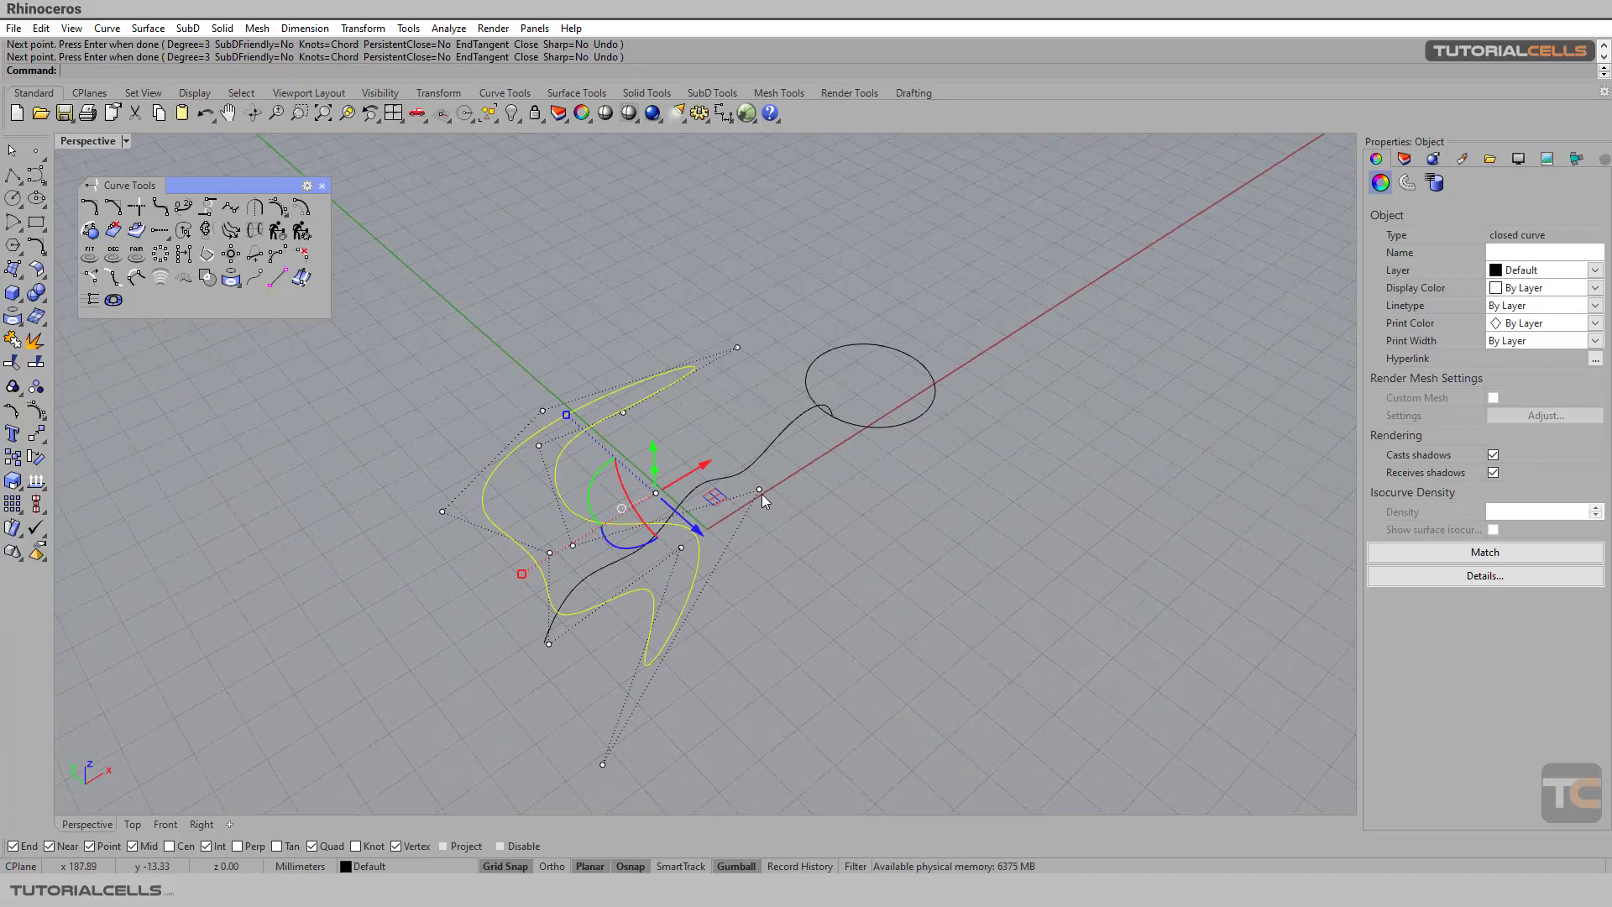
pyautogui.click(598, 504)
pyautogui.press('Return')
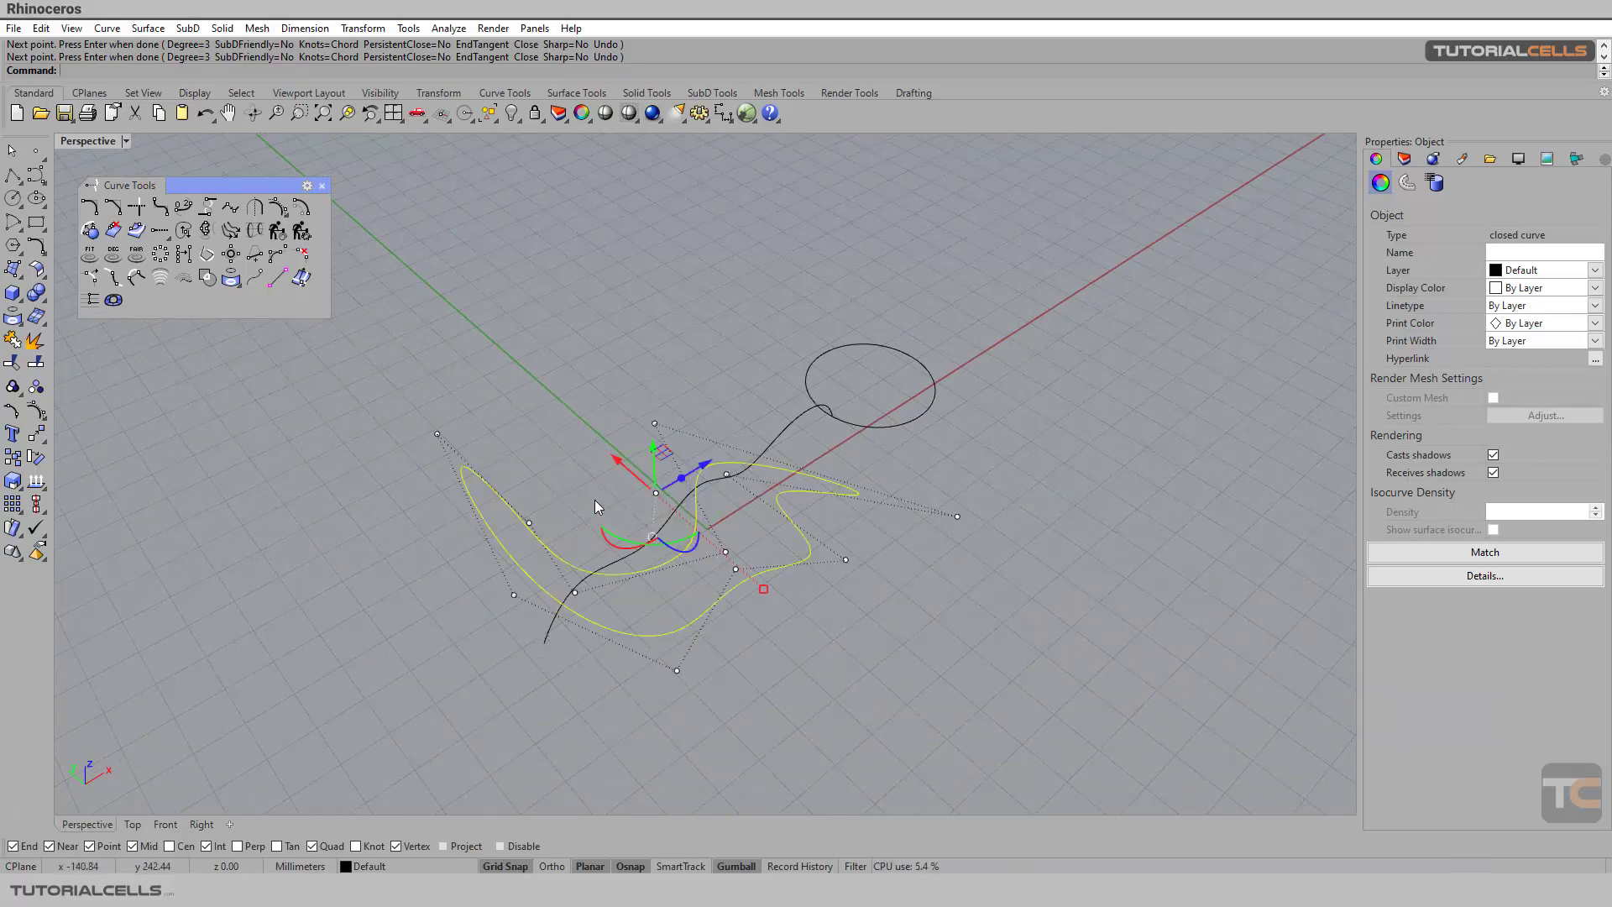
pyautogui.moveTo(596, 497); pyautogui.dragTo(302, 410, button='right')
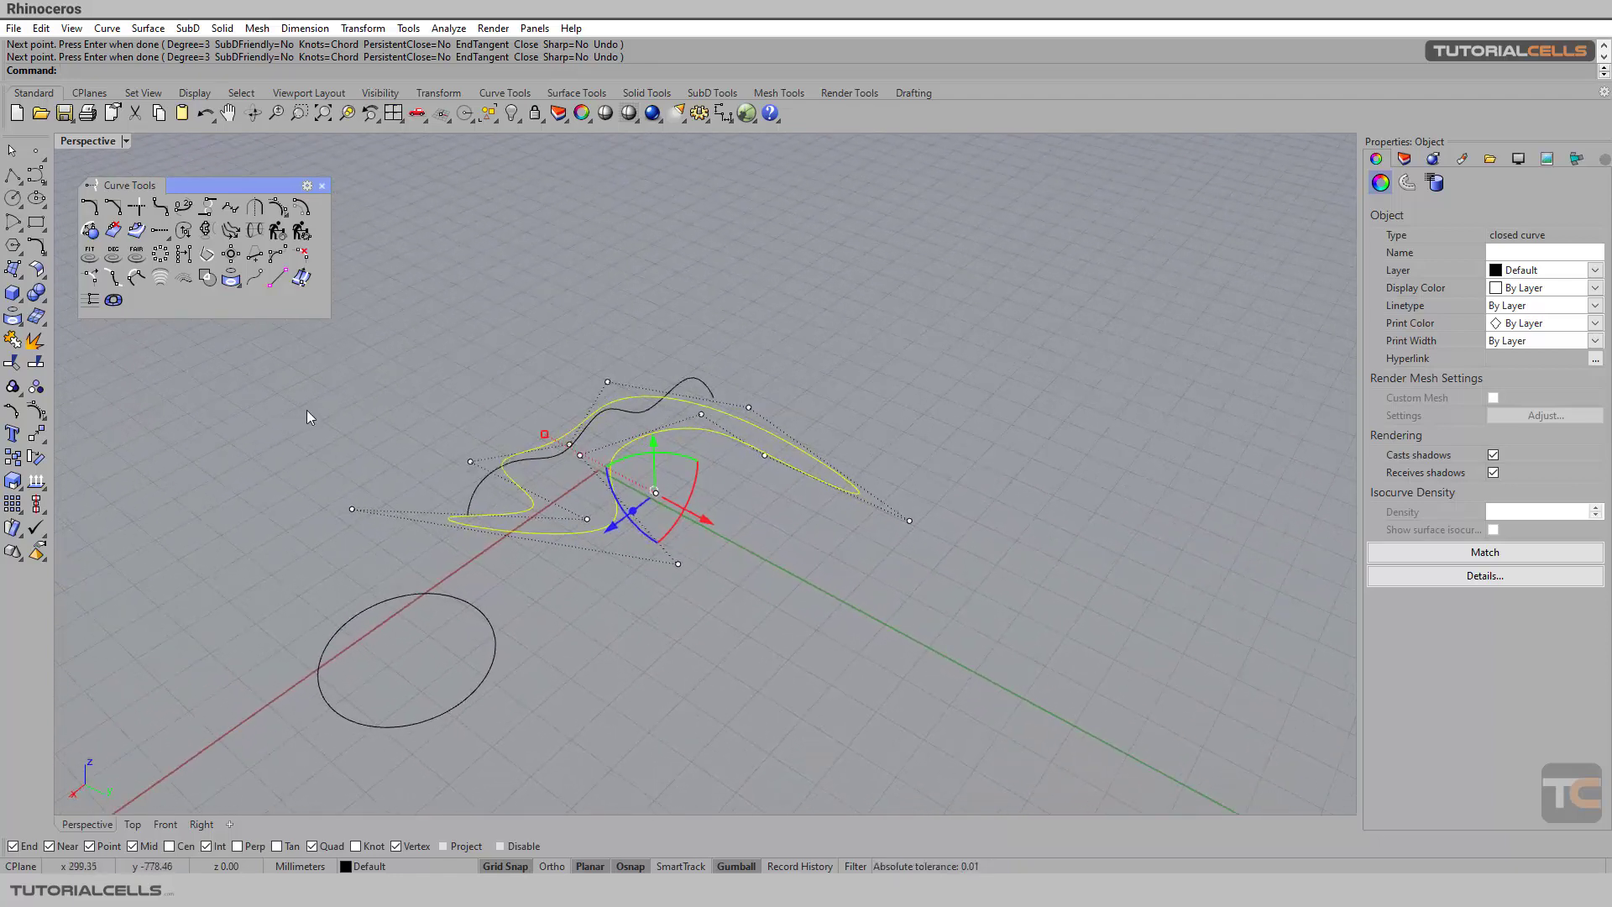
pyautogui.press('Escape')
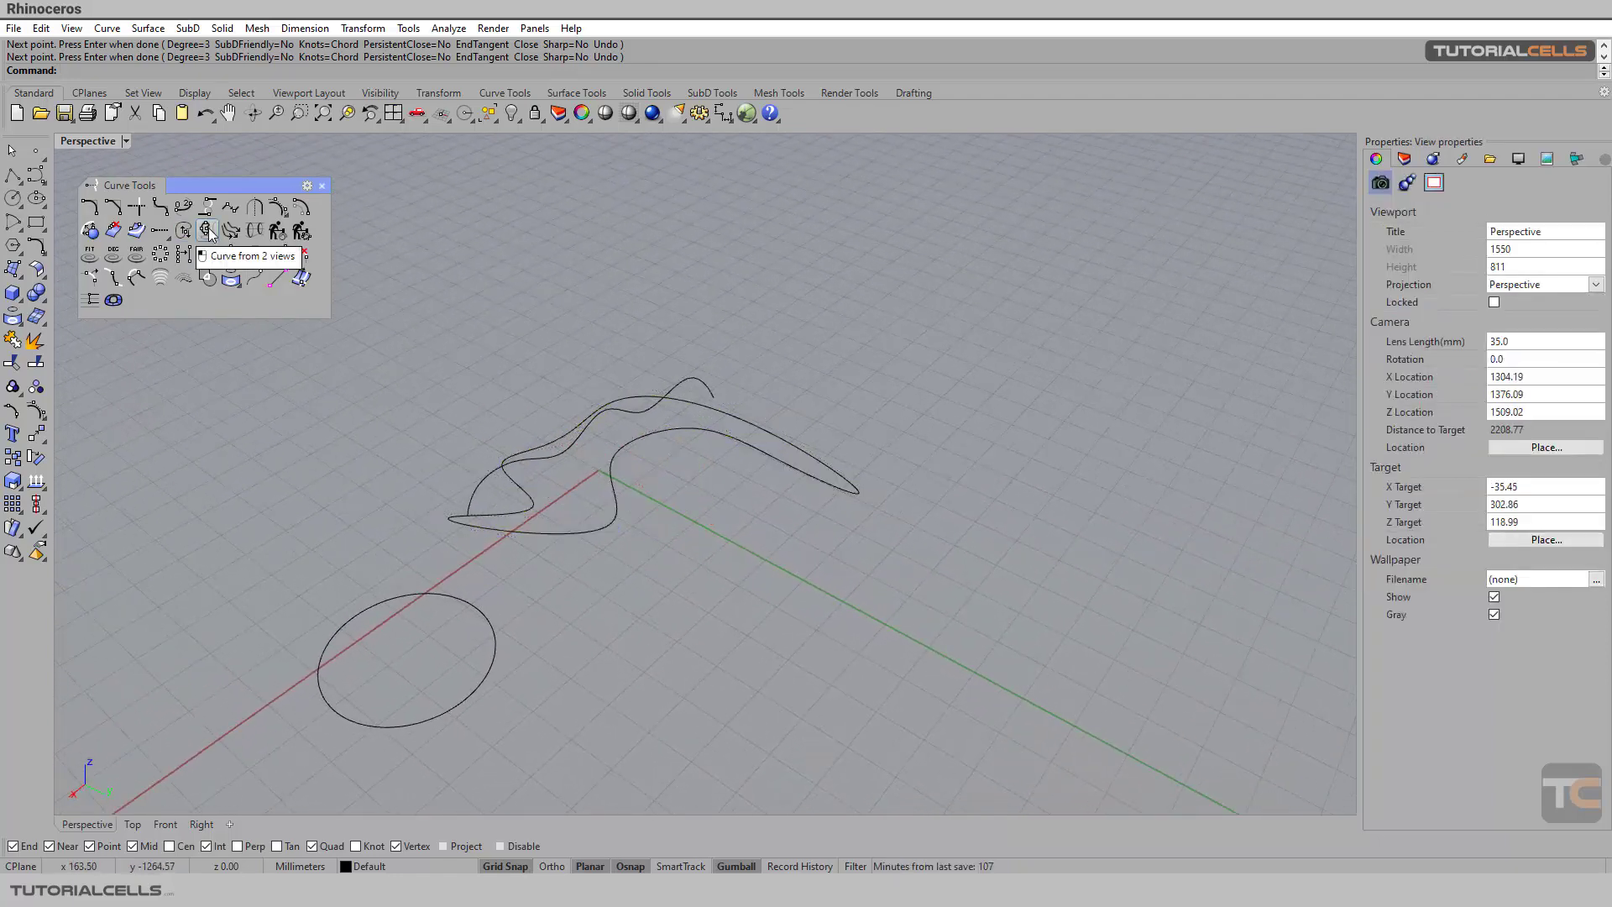
# Step: Create a 3D curve from the closed and wavy curves with Curve From 2 Views
pyautogui.click(208, 229)
pyautogui.click(612, 470)
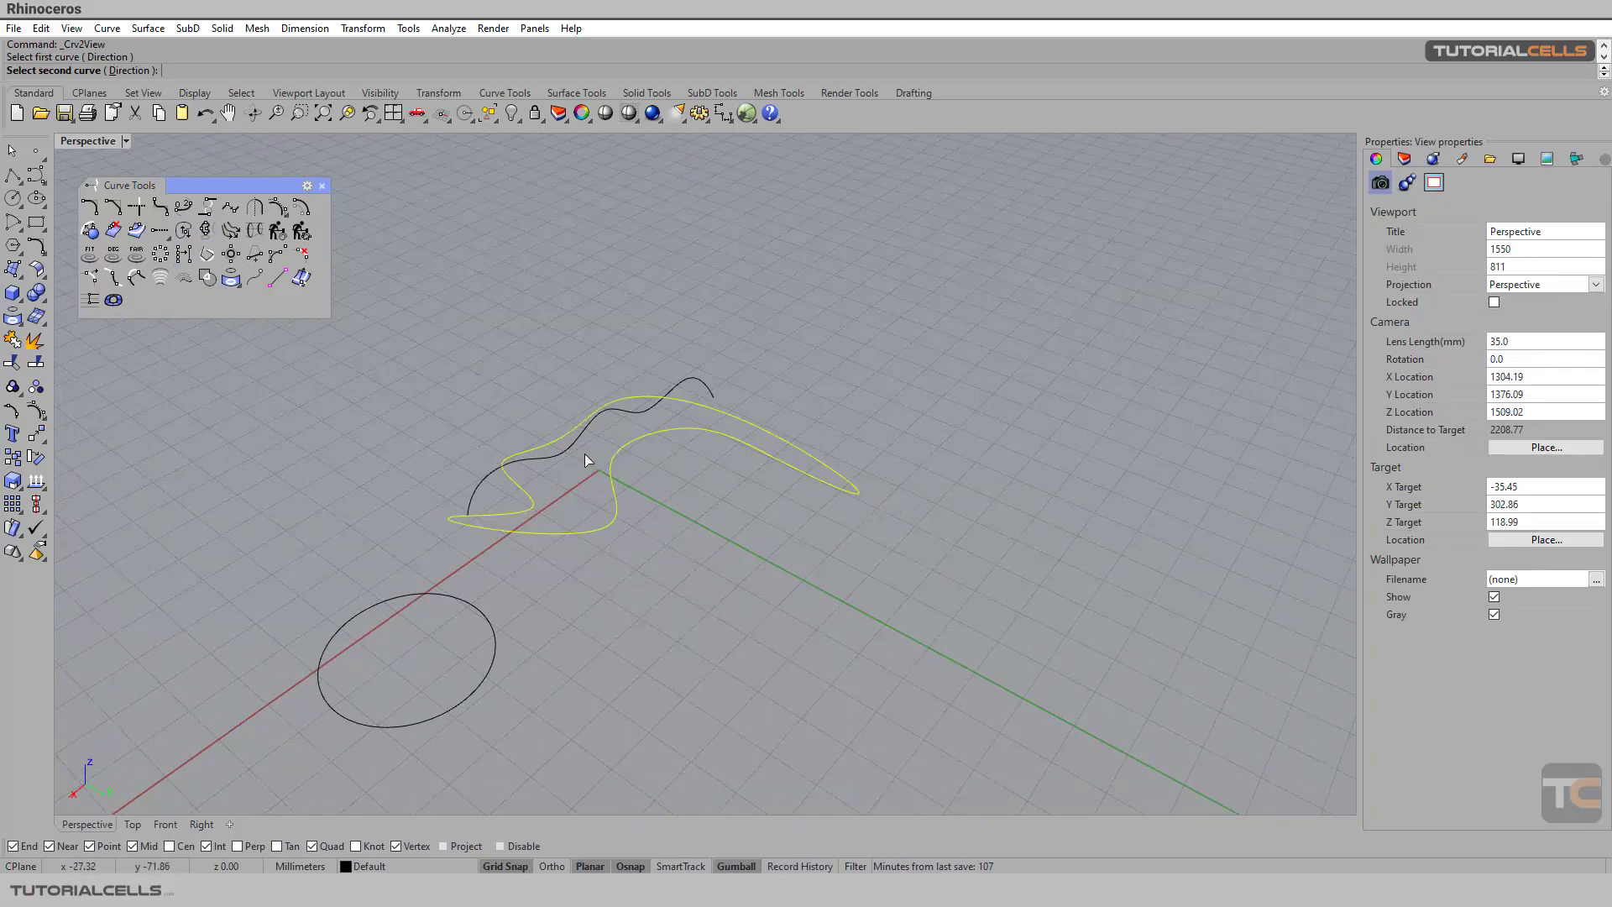
pyautogui.click(575, 454)
pyautogui.moveTo(566, 425)
pyautogui.mouseDown(button='right')
pyautogui.moveTo(529, 378)
pyautogui.moveTo(563, 390)
pyautogui.moveTo(552, 415)
pyautogui.mouseUp(button='right')
# Step: Move the new 3D curve aside along Y with the gumball
pyautogui.click(552, 415)
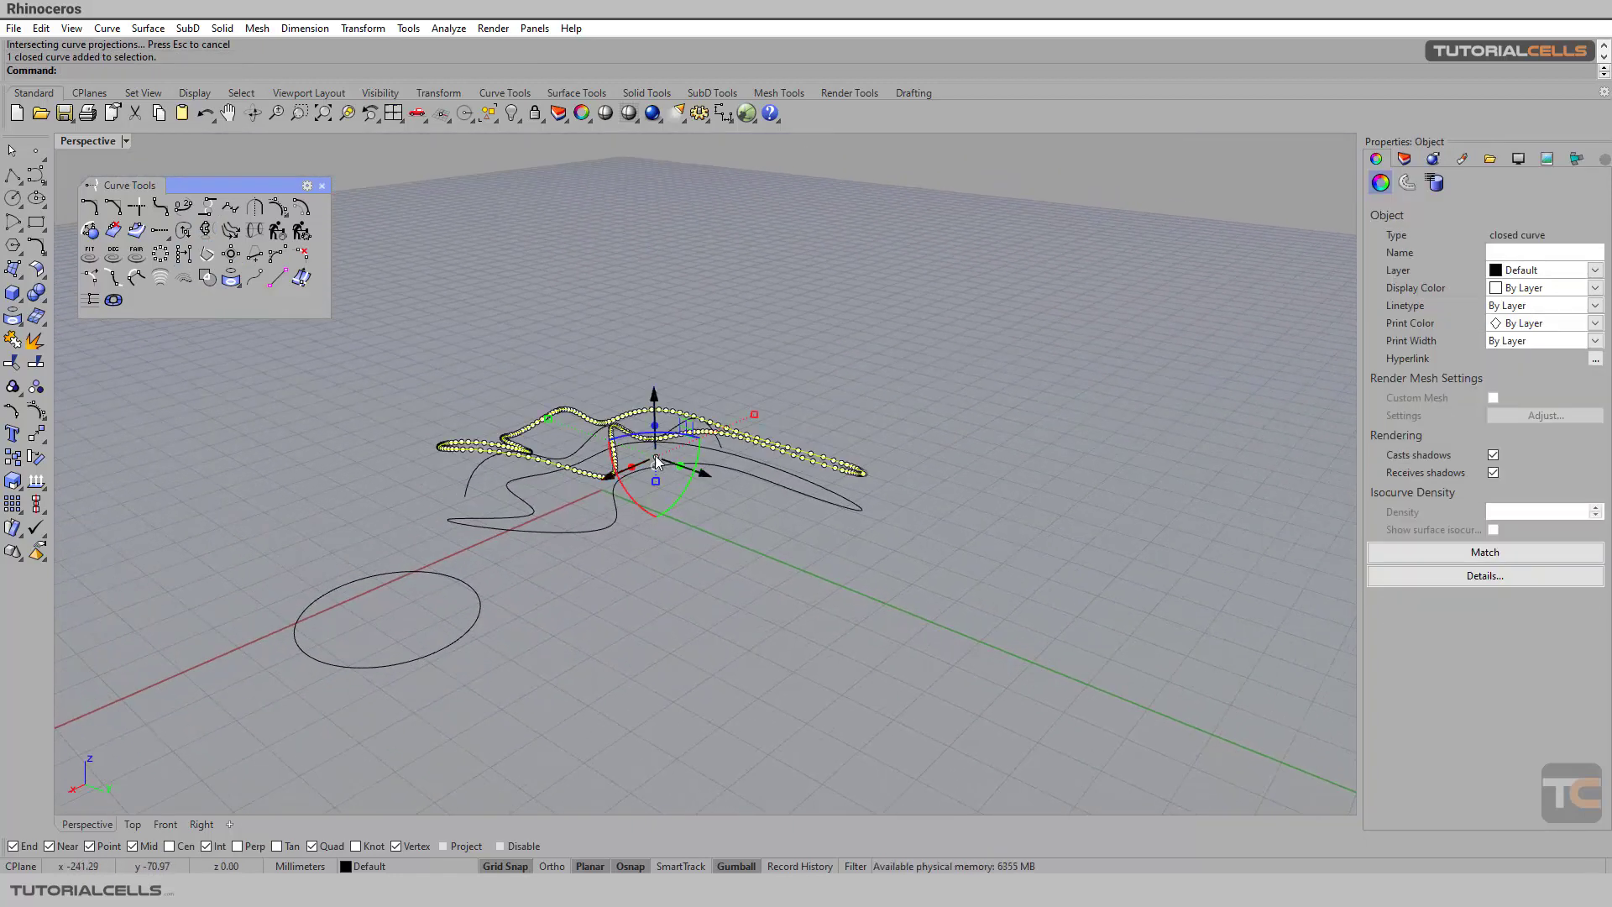
pyautogui.moveTo(709, 472); pyautogui.dragTo(1072, 663)
pyautogui.moveTo(881, 546); pyautogui.dragTo(775, 526, button='right')
pyautogui.scroll(-5, 776, 527)
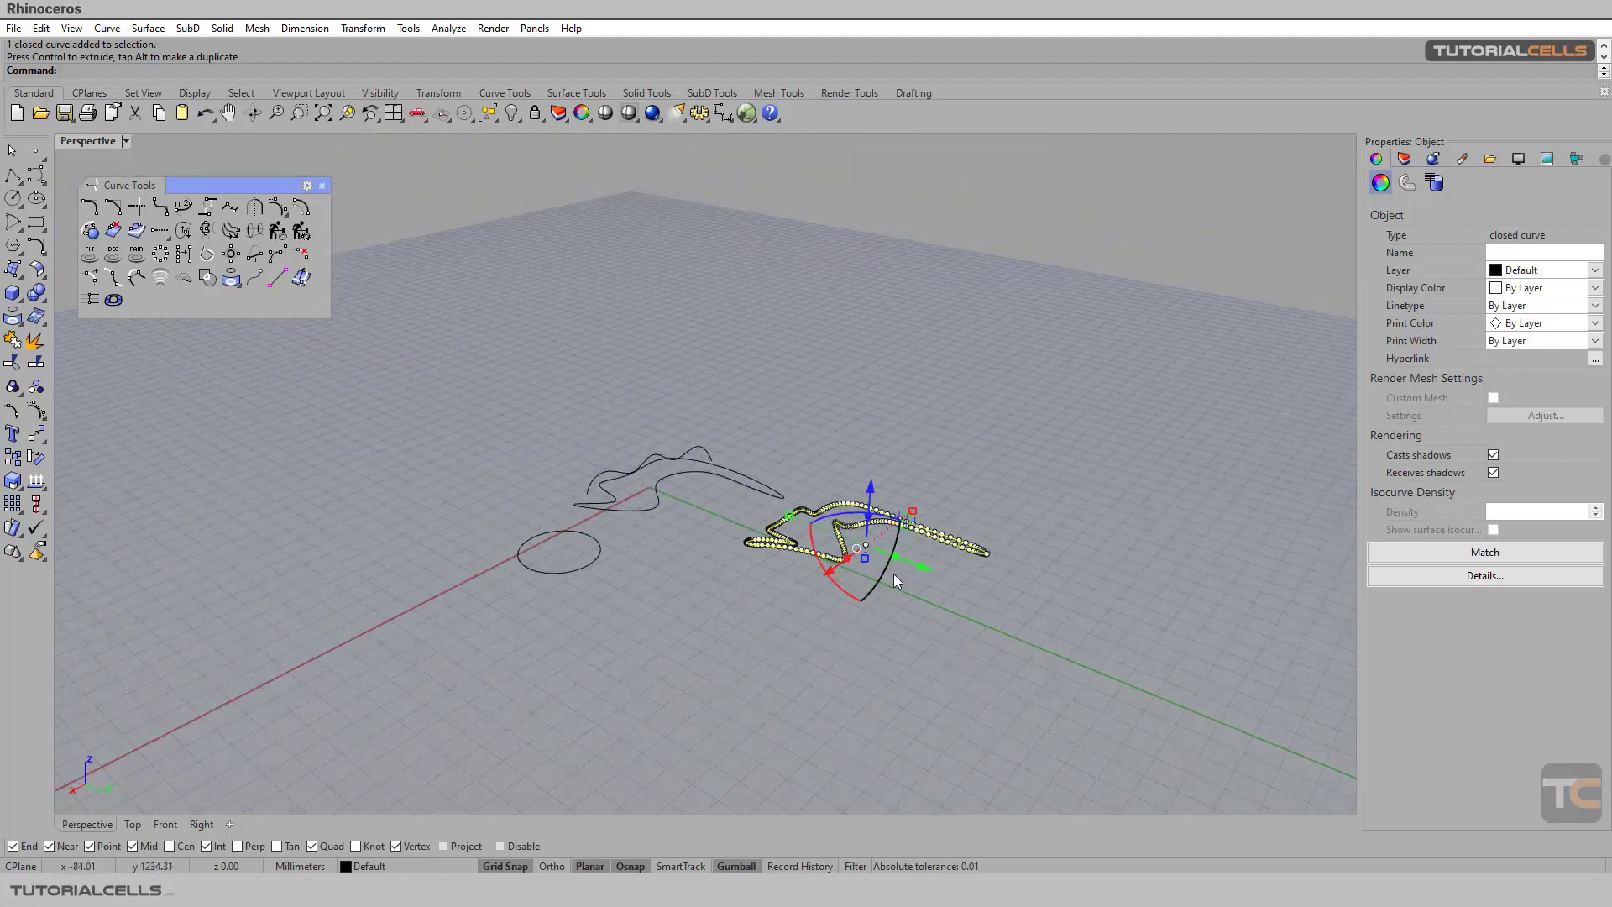
# Step: Alt-drag the curve to leave an offset duplicate beside it
pyautogui.press('alt')
pyautogui.moveTo(915, 566); pyautogui.dragTo(1107, 648)
pyautogui.keyDown('shift'); pyautogui.moveTo(924, 548); pyautogui.dragTo(782, 480, button='right'); pyautogui.keyUp('shift')
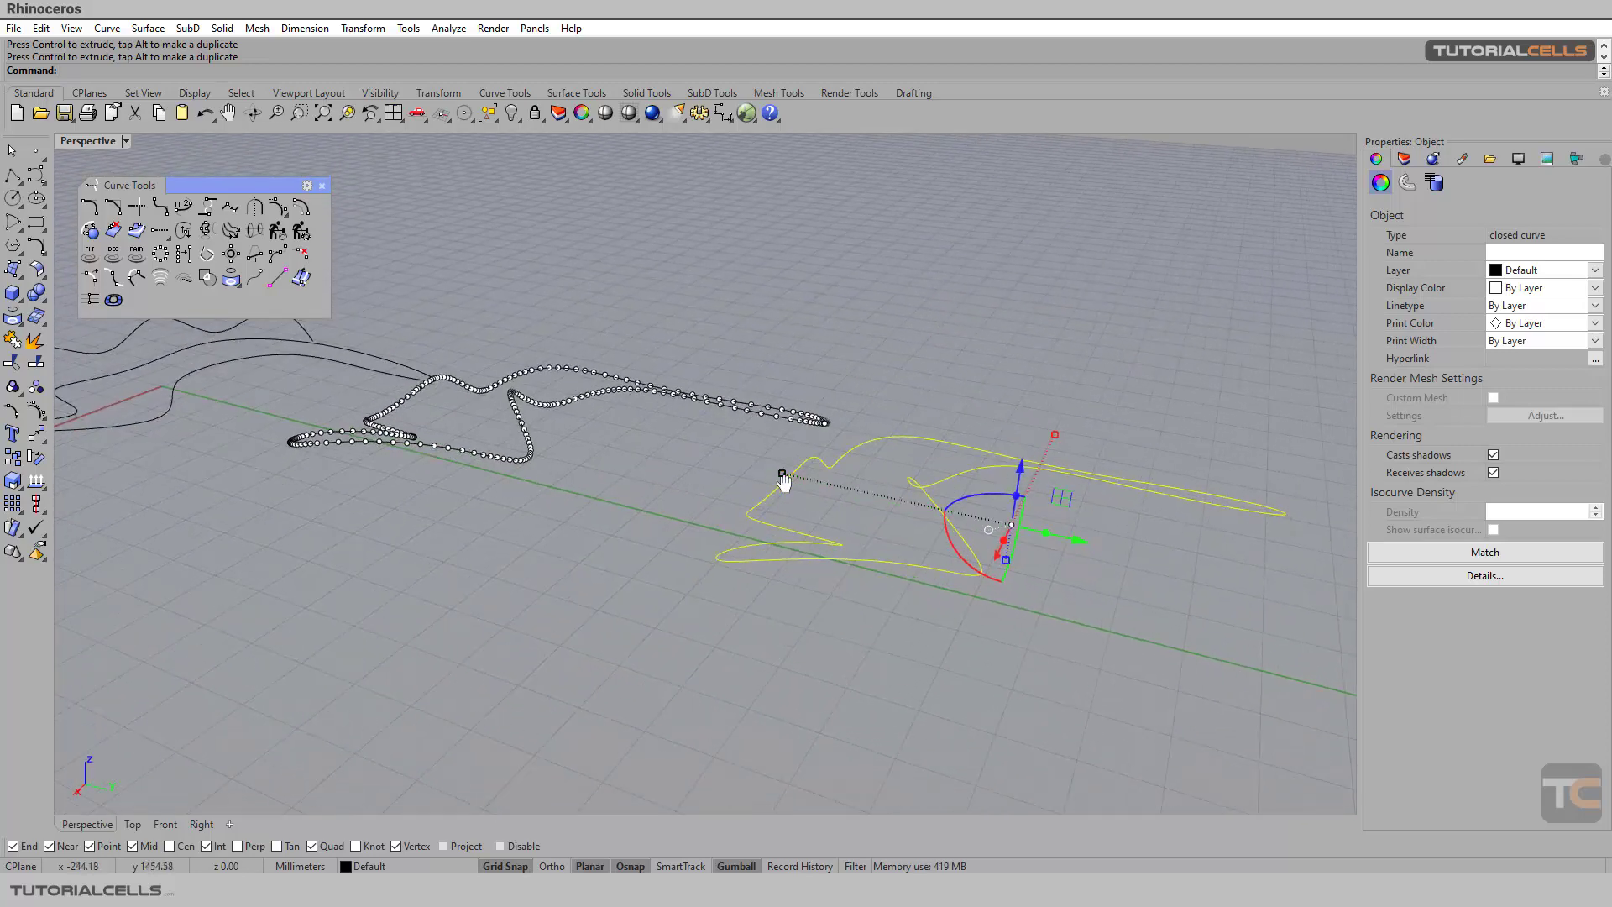
# Step: Open Rebuild for the copied 3D curve and orbit to inspect the 12-point, degree 3 preview
pyautogui.click(275, 237)
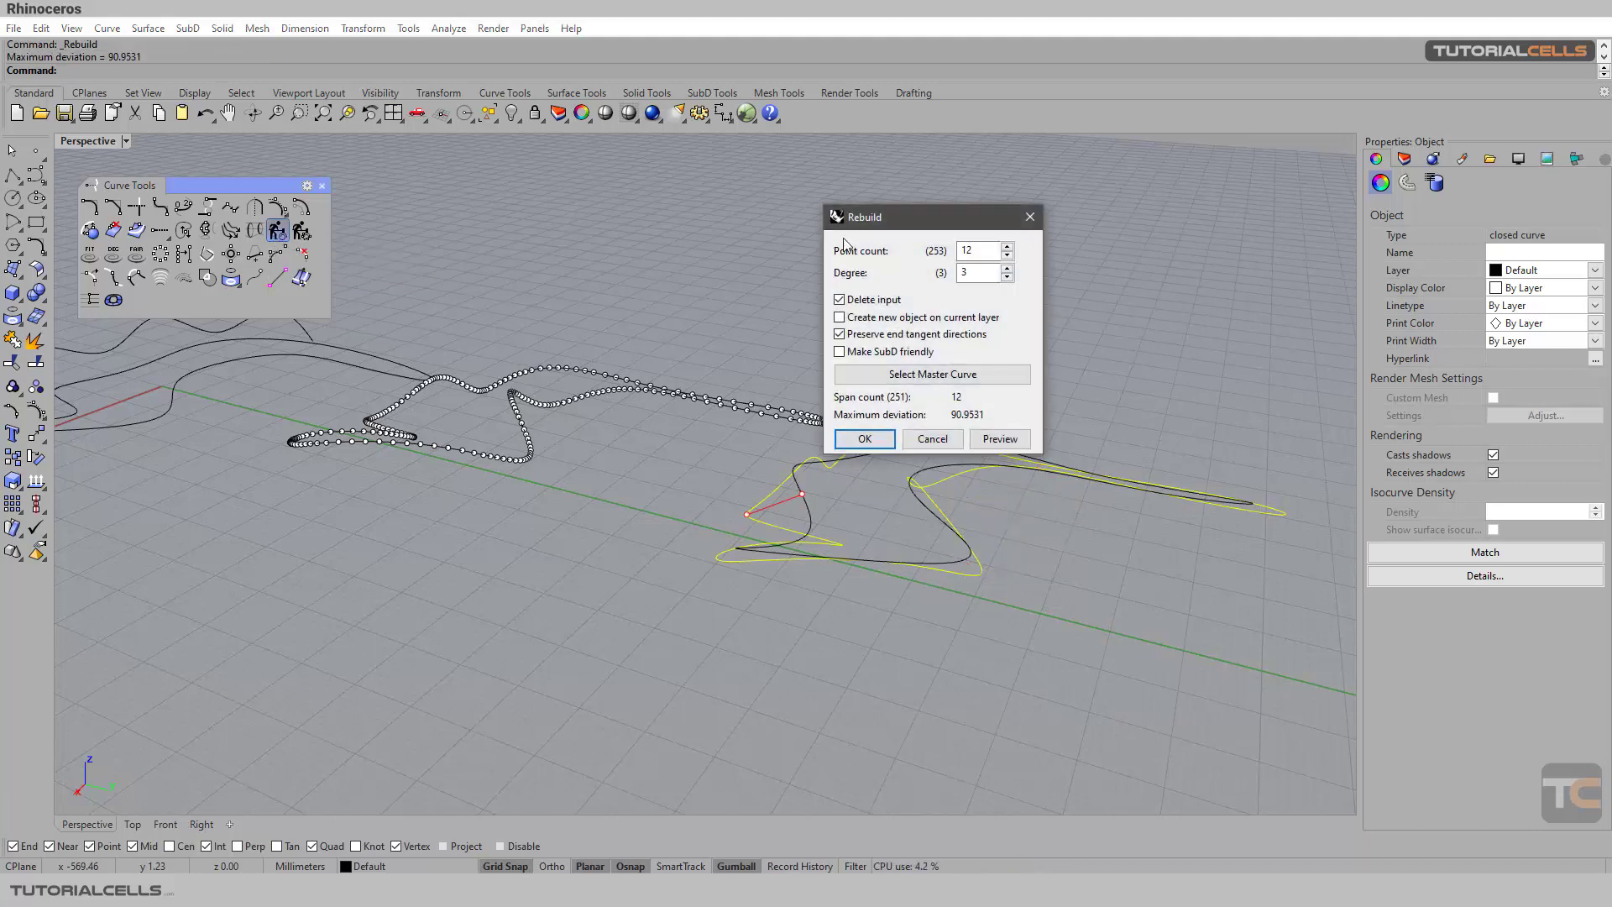
pyautogui.moveTo(855, 230); pyautogui.dragTo(501, 313)
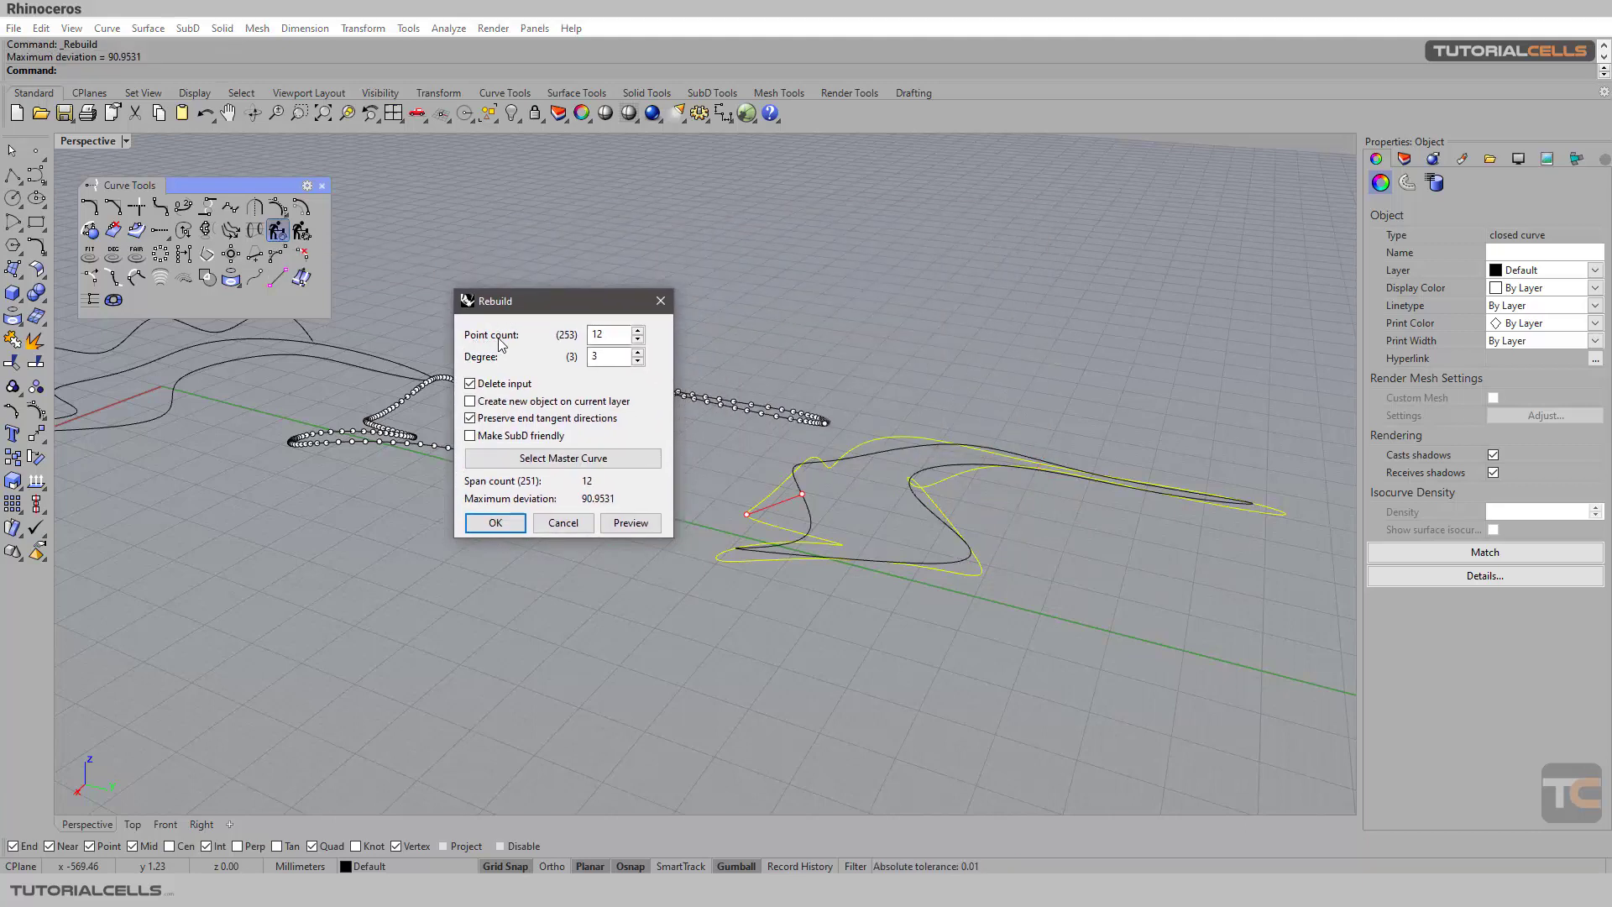
pyautogui.moveTo(798, 501)
pyautogui.mouseDown(button='right')
pyautogui.moveTo(773, 483)
pyautogui.moveTo(815, 497)
pyautogui.mouseUp(button='right')
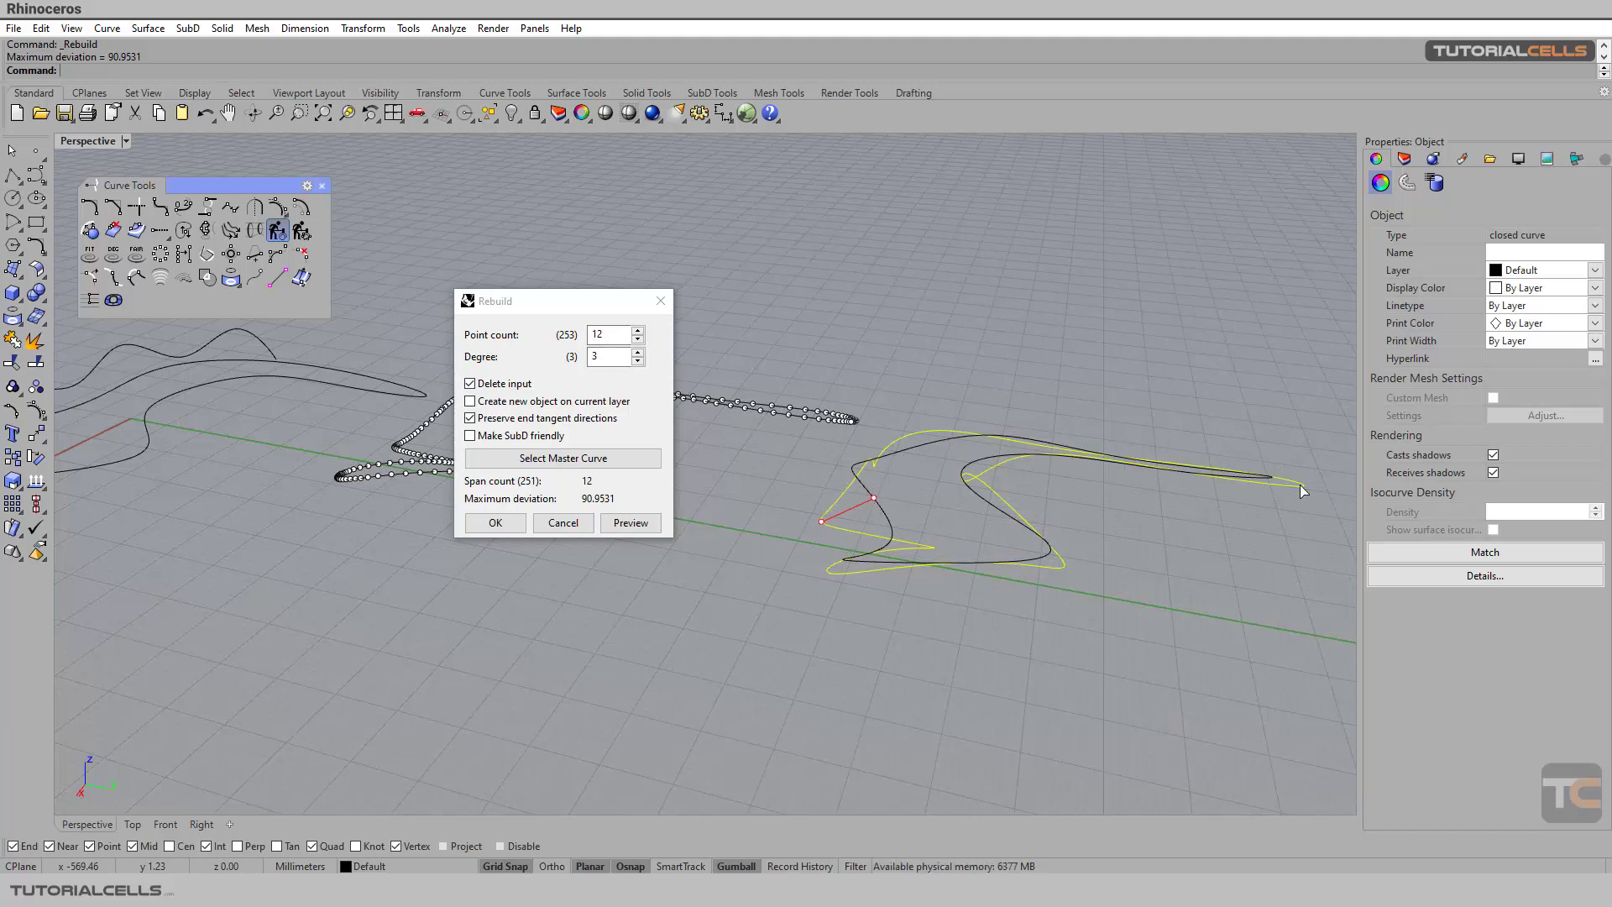
pyautogui.moveTo(1042, 519); pyautogui.dragTo(870, 475, button='right')
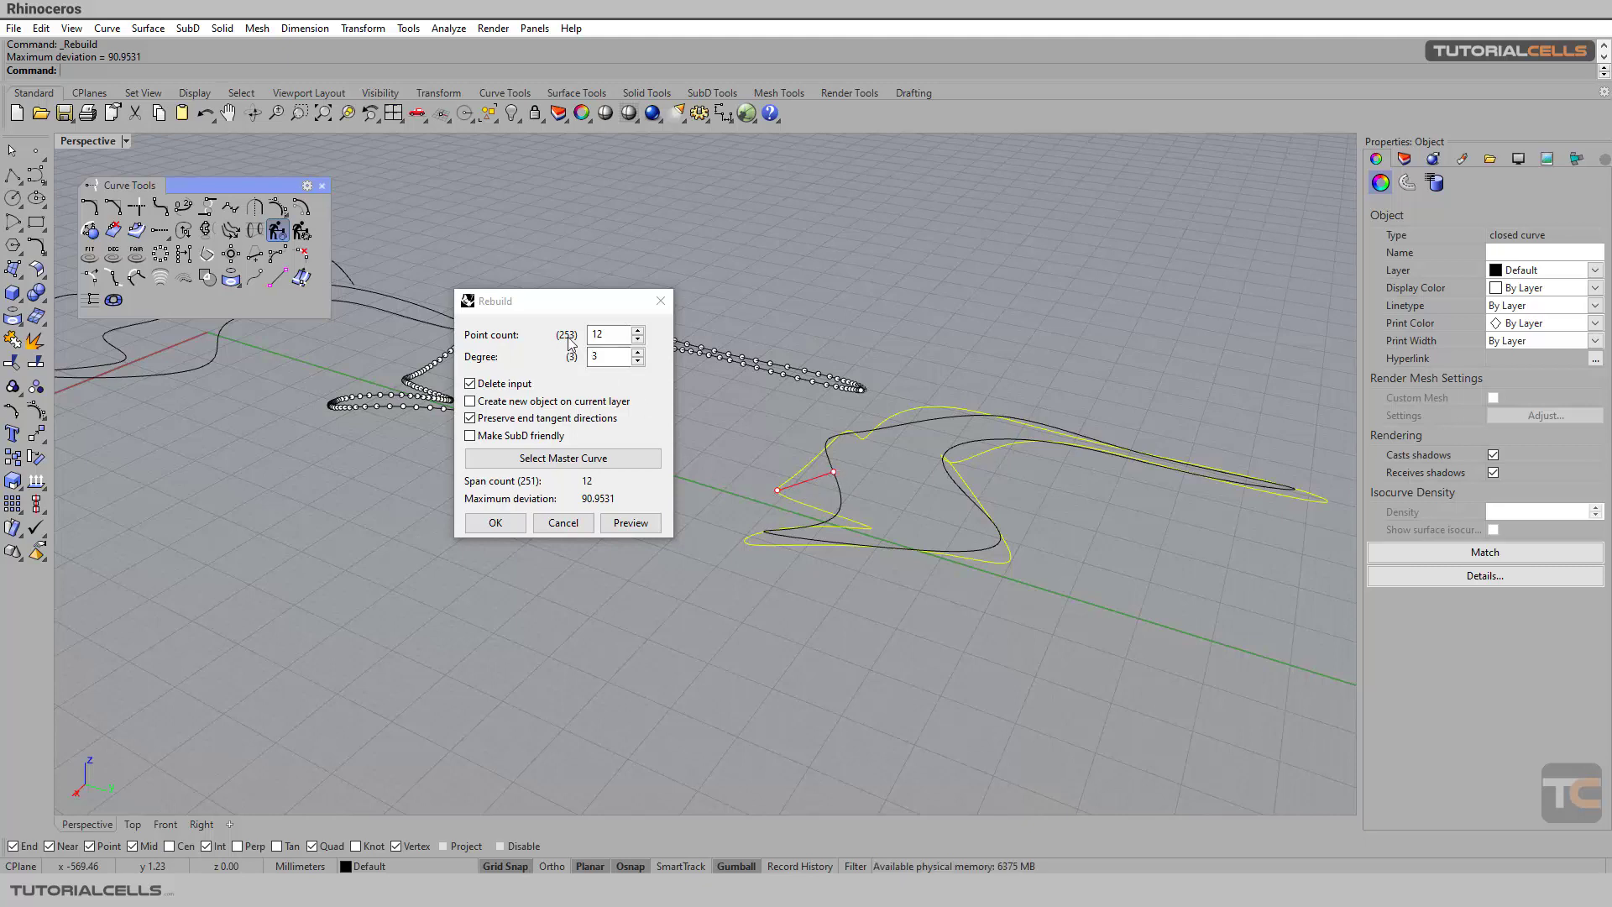
# Step: Set the Rebuild point count for the closed curve to 100
pyautogui.click(606, 336)
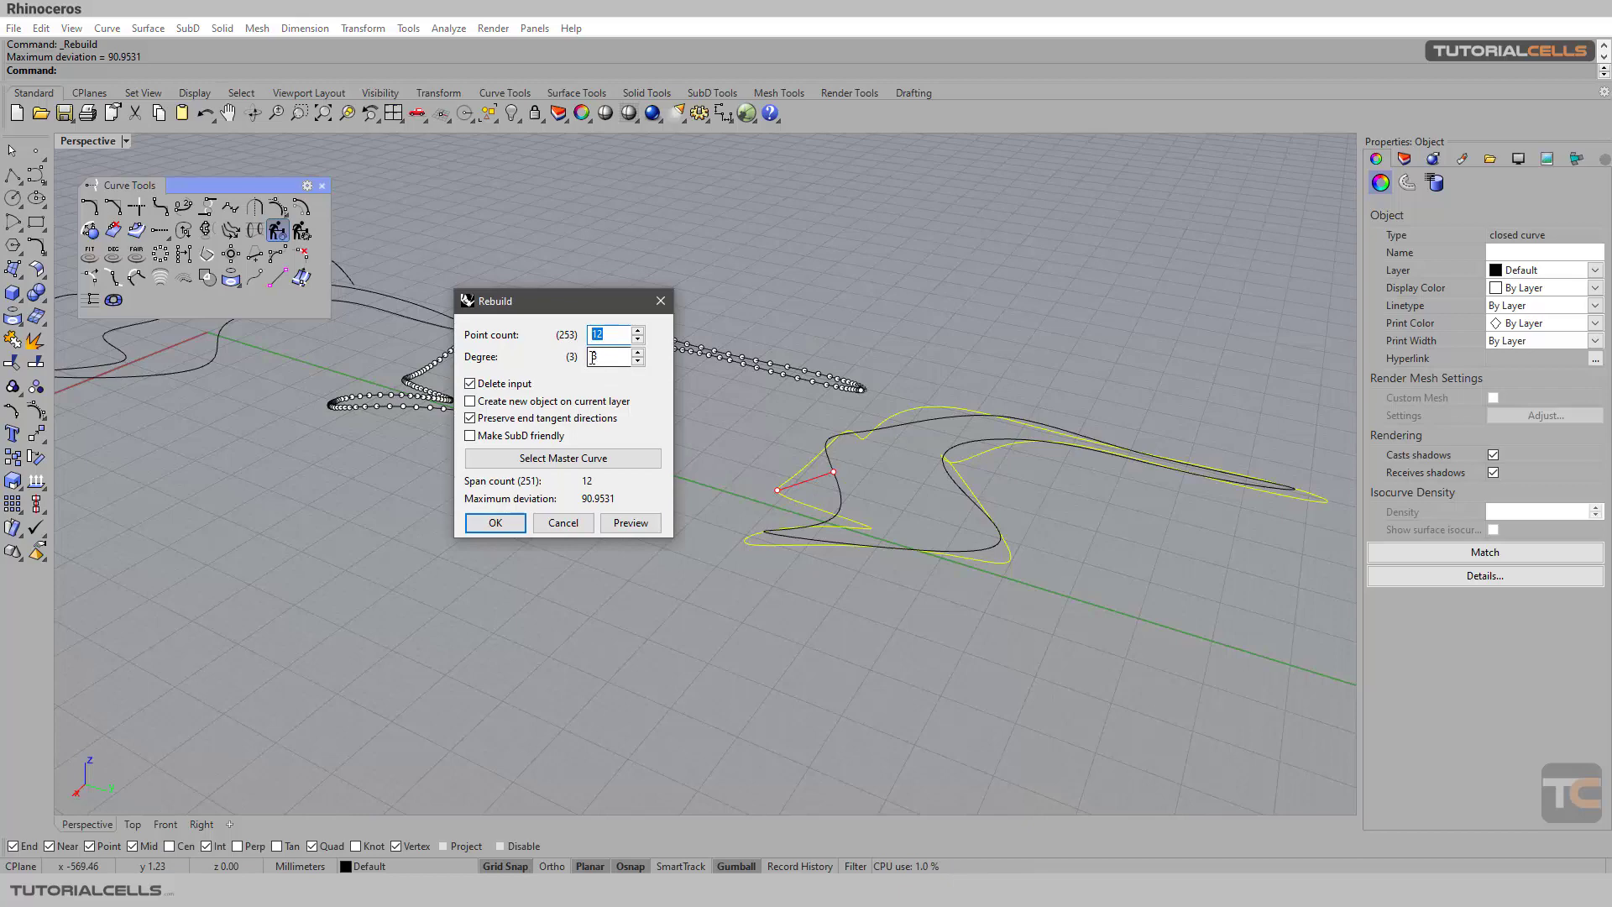
pyautogui.write('50')
pyautogui.moveTo(880, 507)
pyautogui.mouseDown(button='right')
pyautogui.moveTo(865, 500)
pyautogui.moveTo(925, 509)
pyautogui.moveTo(901, 512)
pyautogui.mouseUp(button='right')
pyautogui.keyDown('shift'); pyautogui.moveTo(1034, 534); pyautogui.dragTo(1068, 543, button='right'); pyautogui.keyUp('shift')
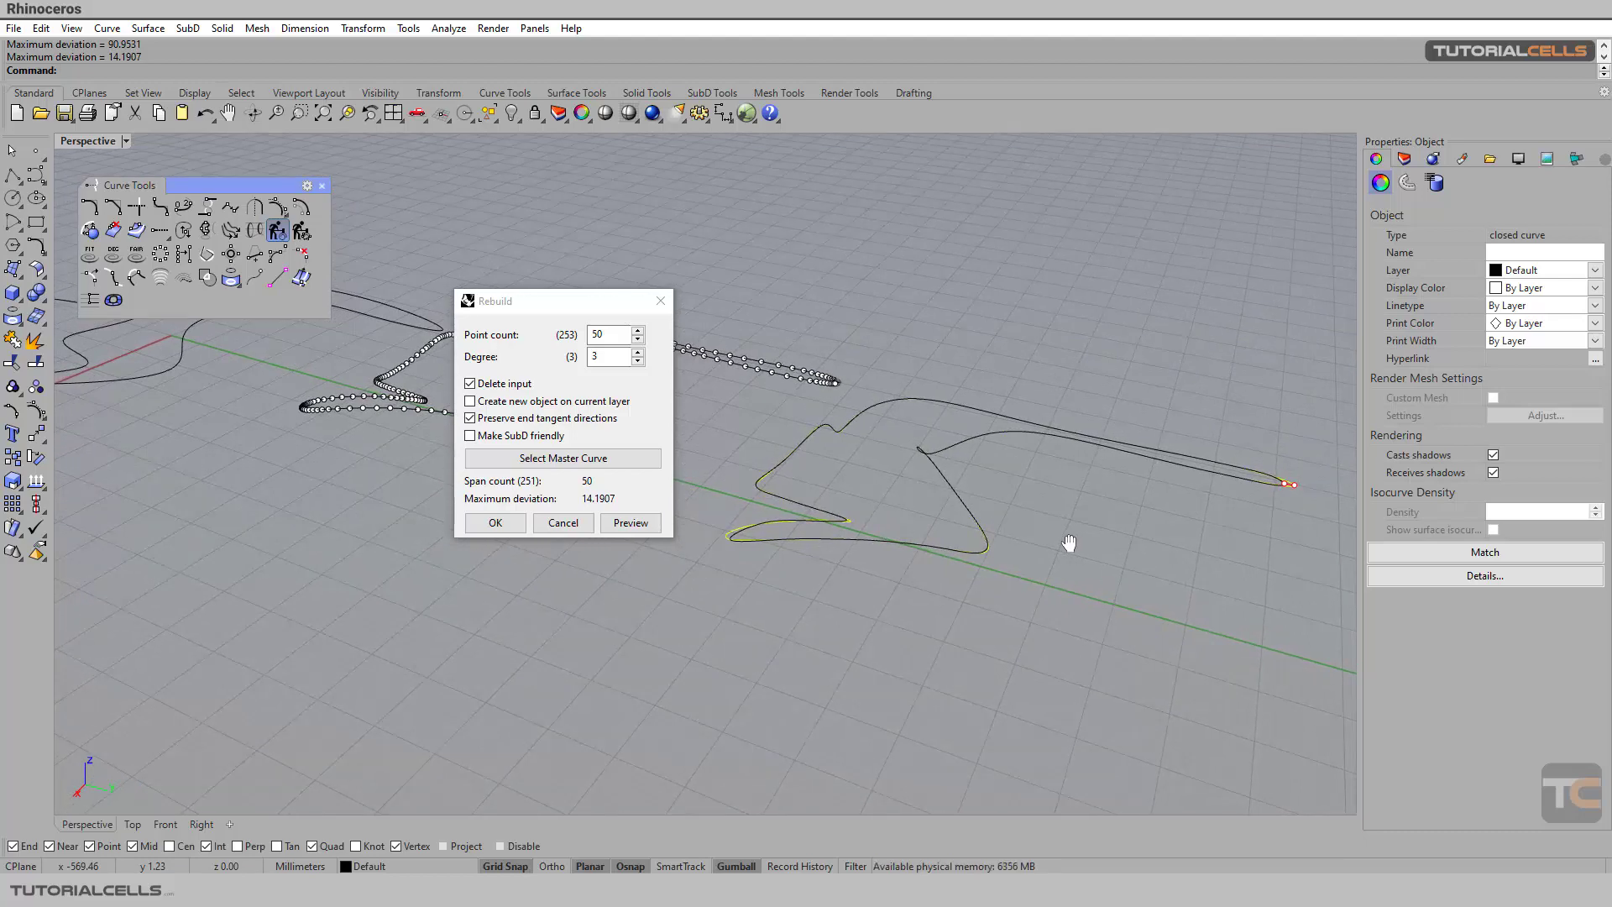
pyautogui.doubleClick(609, 336)
pyautogui.write('100')
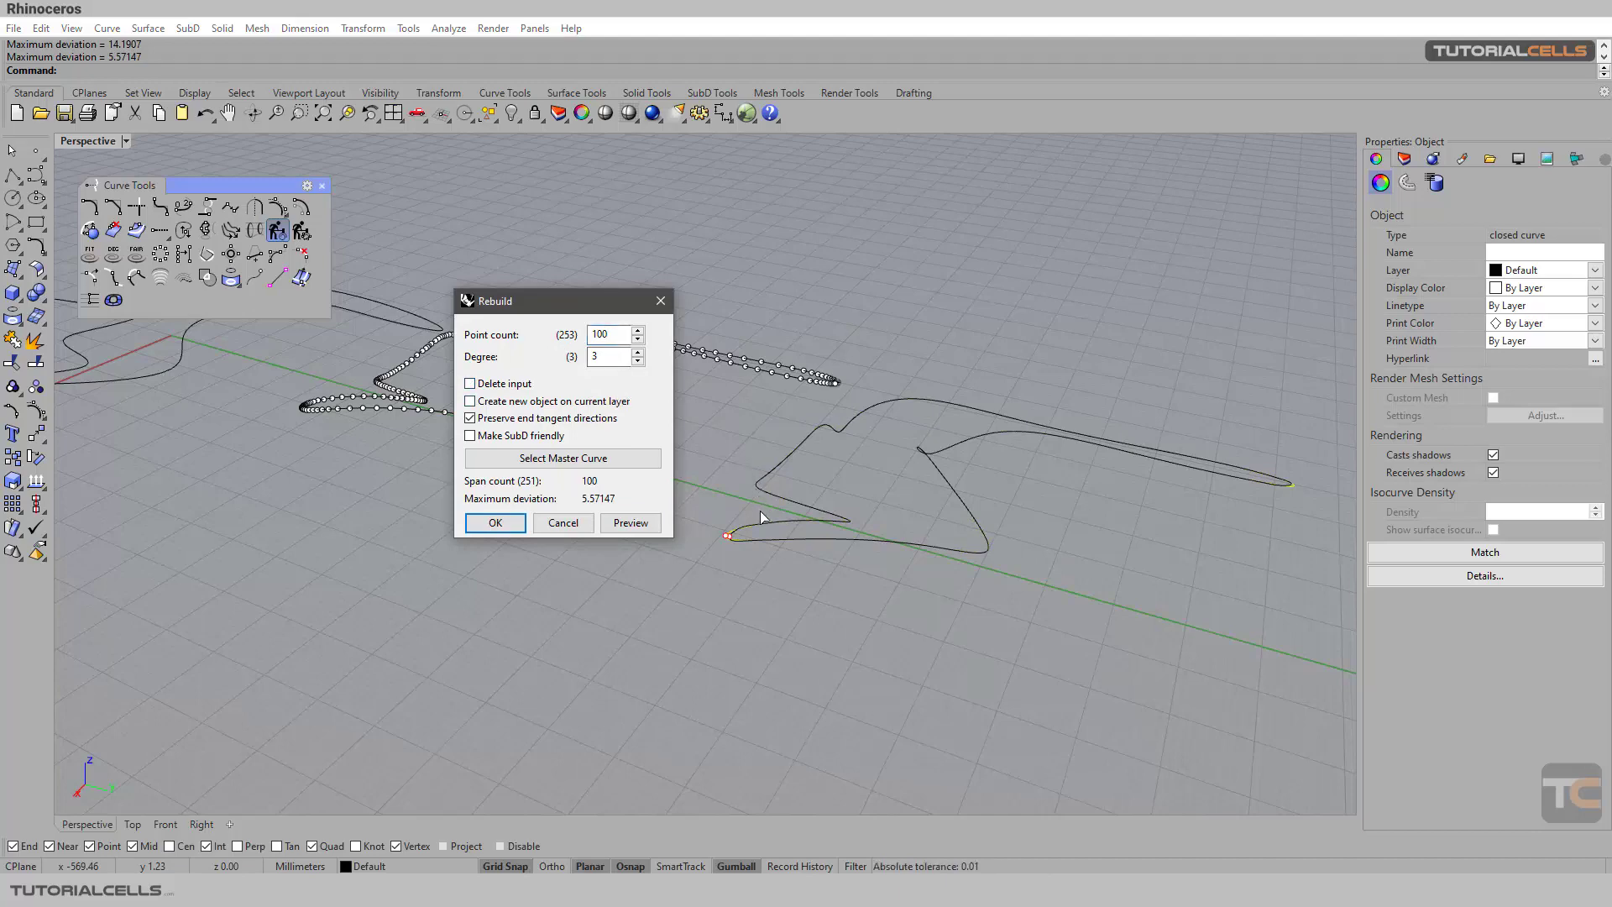
pyautogui.scroll(3, 730, 541)
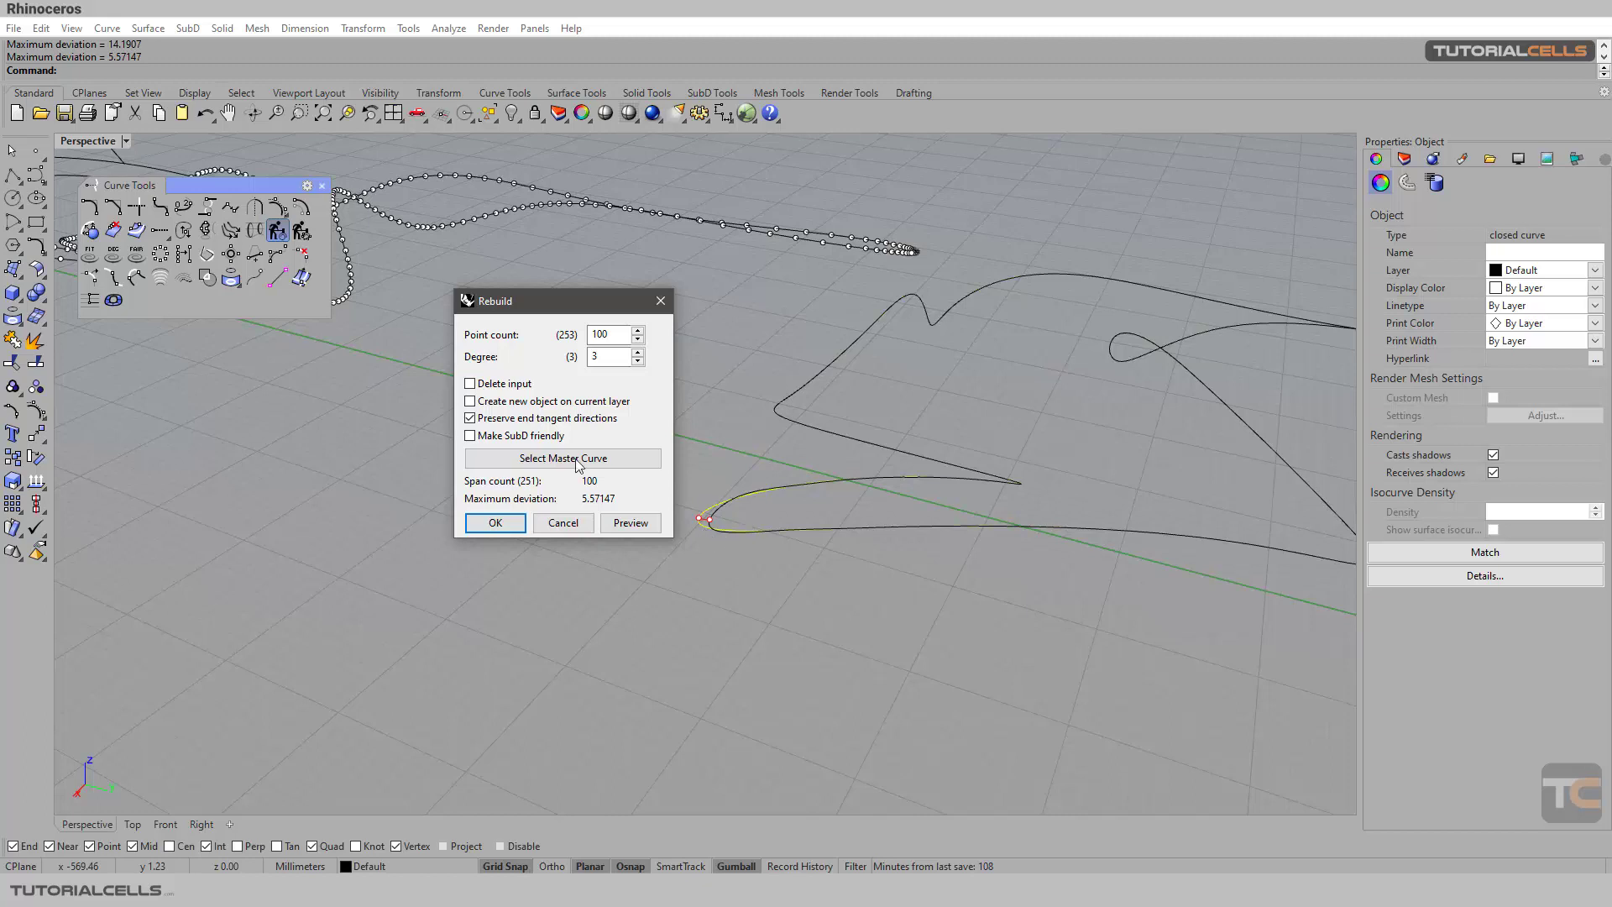
pyautogui.doubleClick(589, 335)
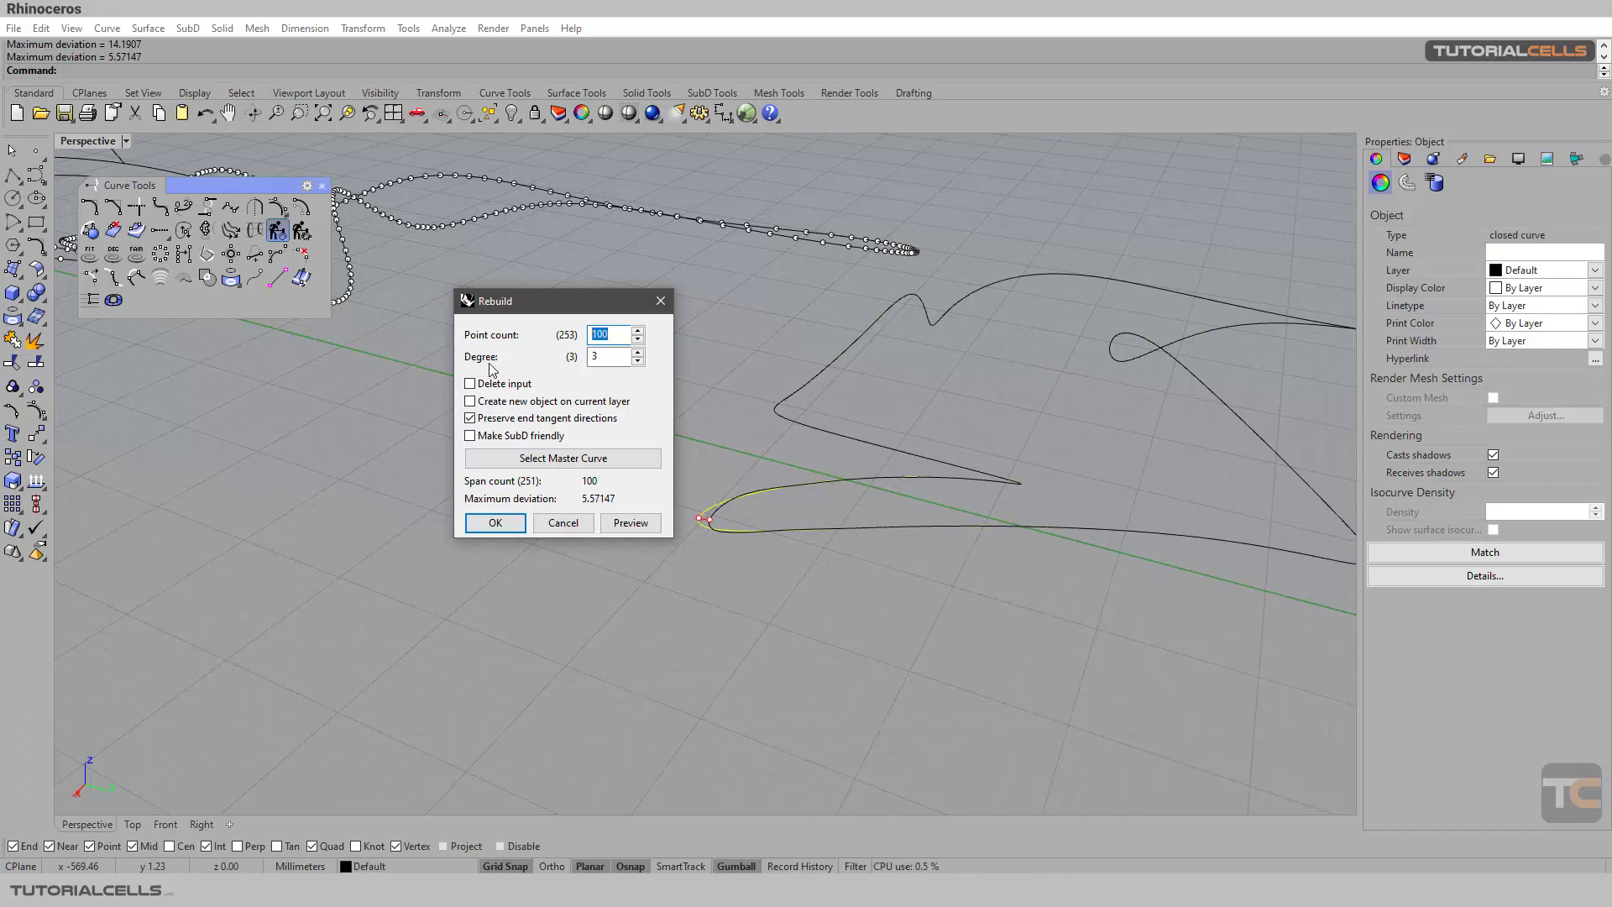
# Step: Keep the degree at 3 and apply the rebuild
pyautogui.click(637, 358)
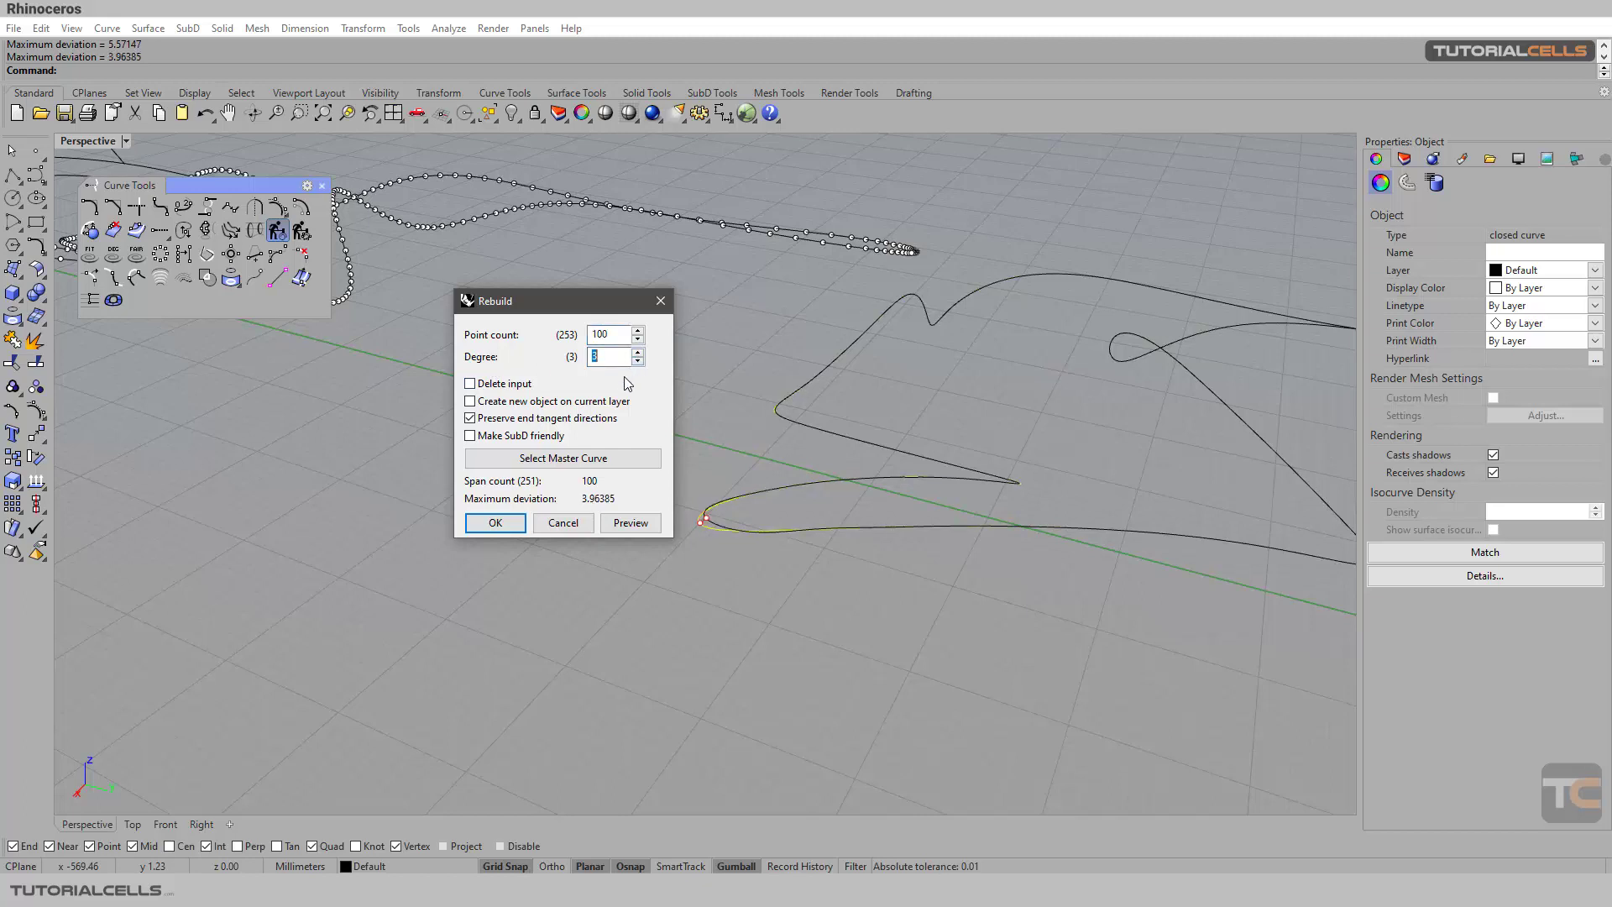
pyautogui.click(639, 359)
pyautogui.click(639, 362)
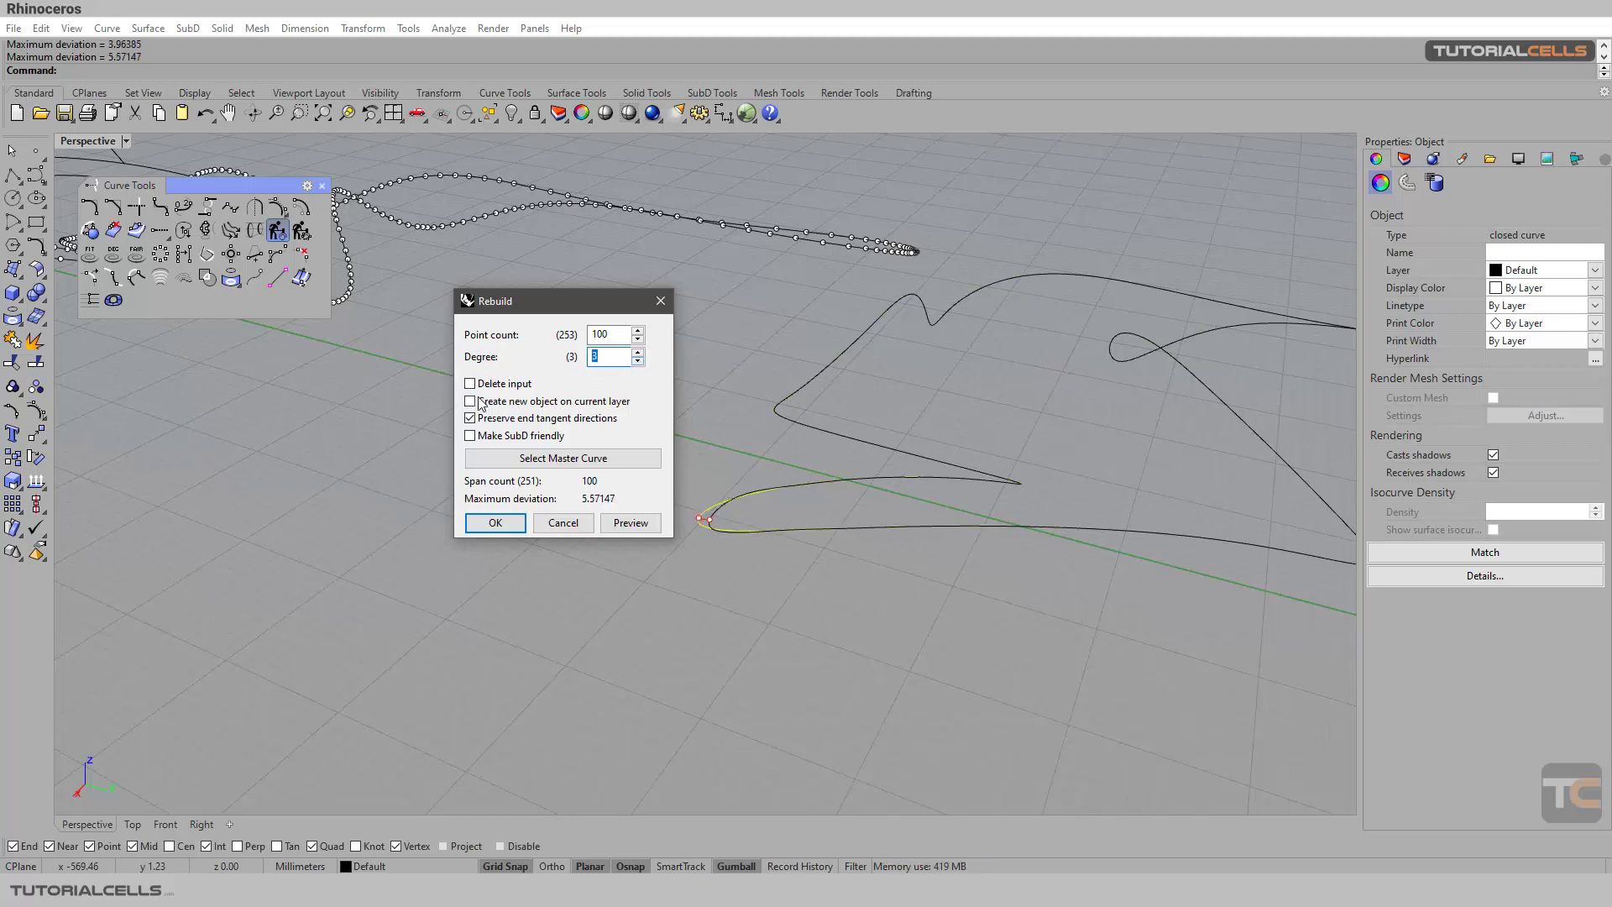
pyautogui.moveTo(528, 309); pyautogui.dragTo(437, 343)
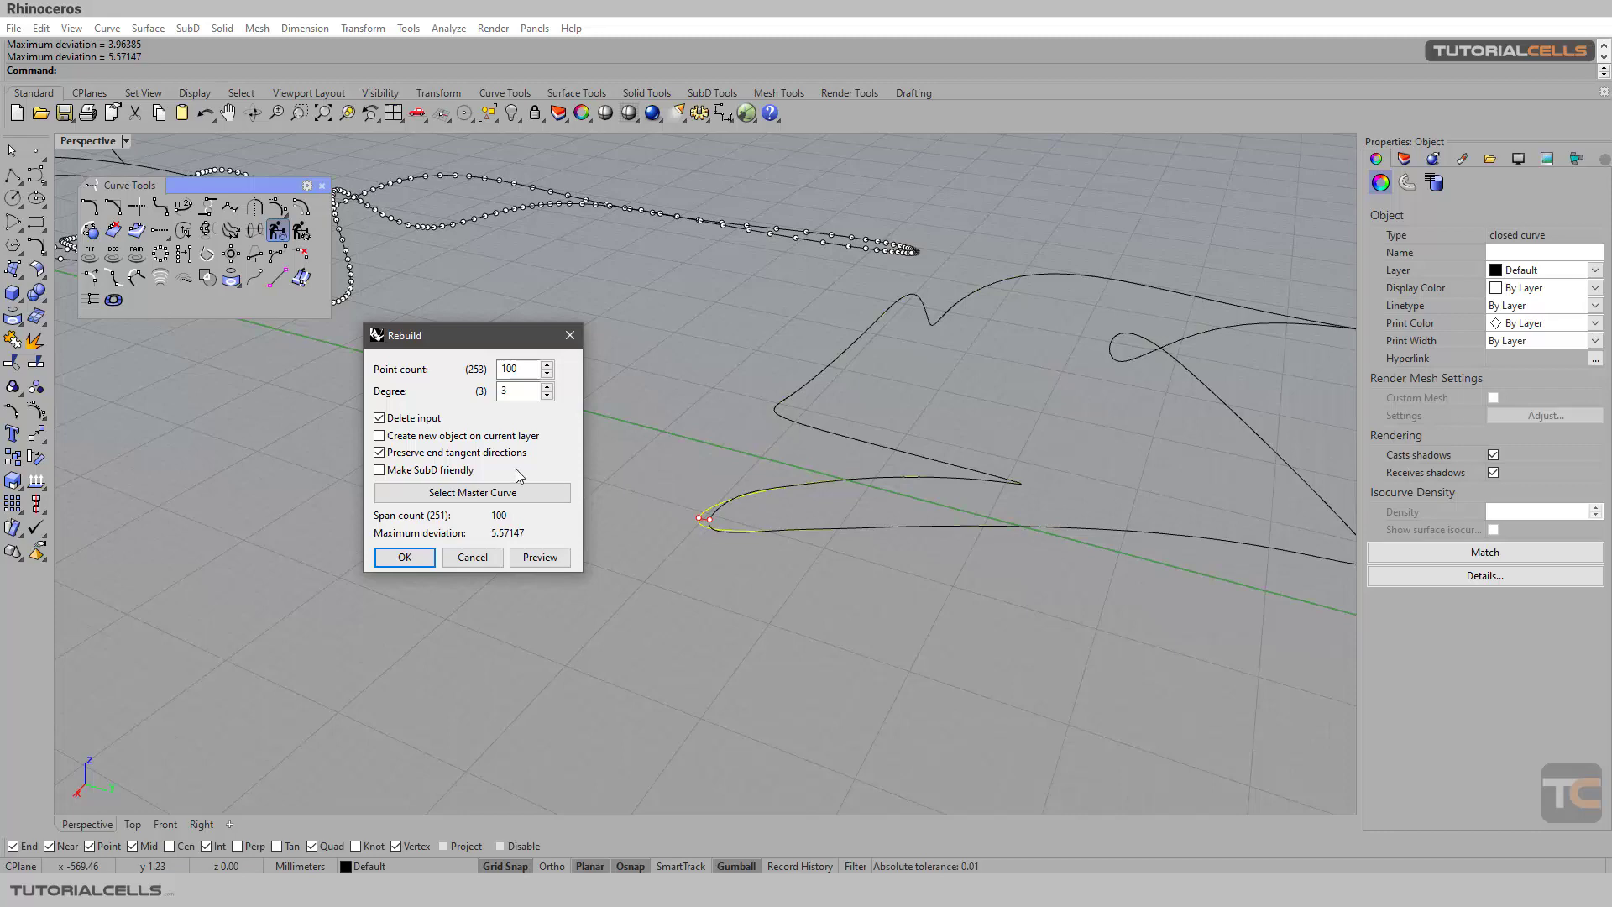
pyautogui.click(405, 558)
pyautogui.moveTo(828, 506); pyautogui.dragTo(766, 435, button='right')
# Step: Show the rebuilt curve's control points with F10, then view the curves zoomed in from Top
pyautogui.press('F10')
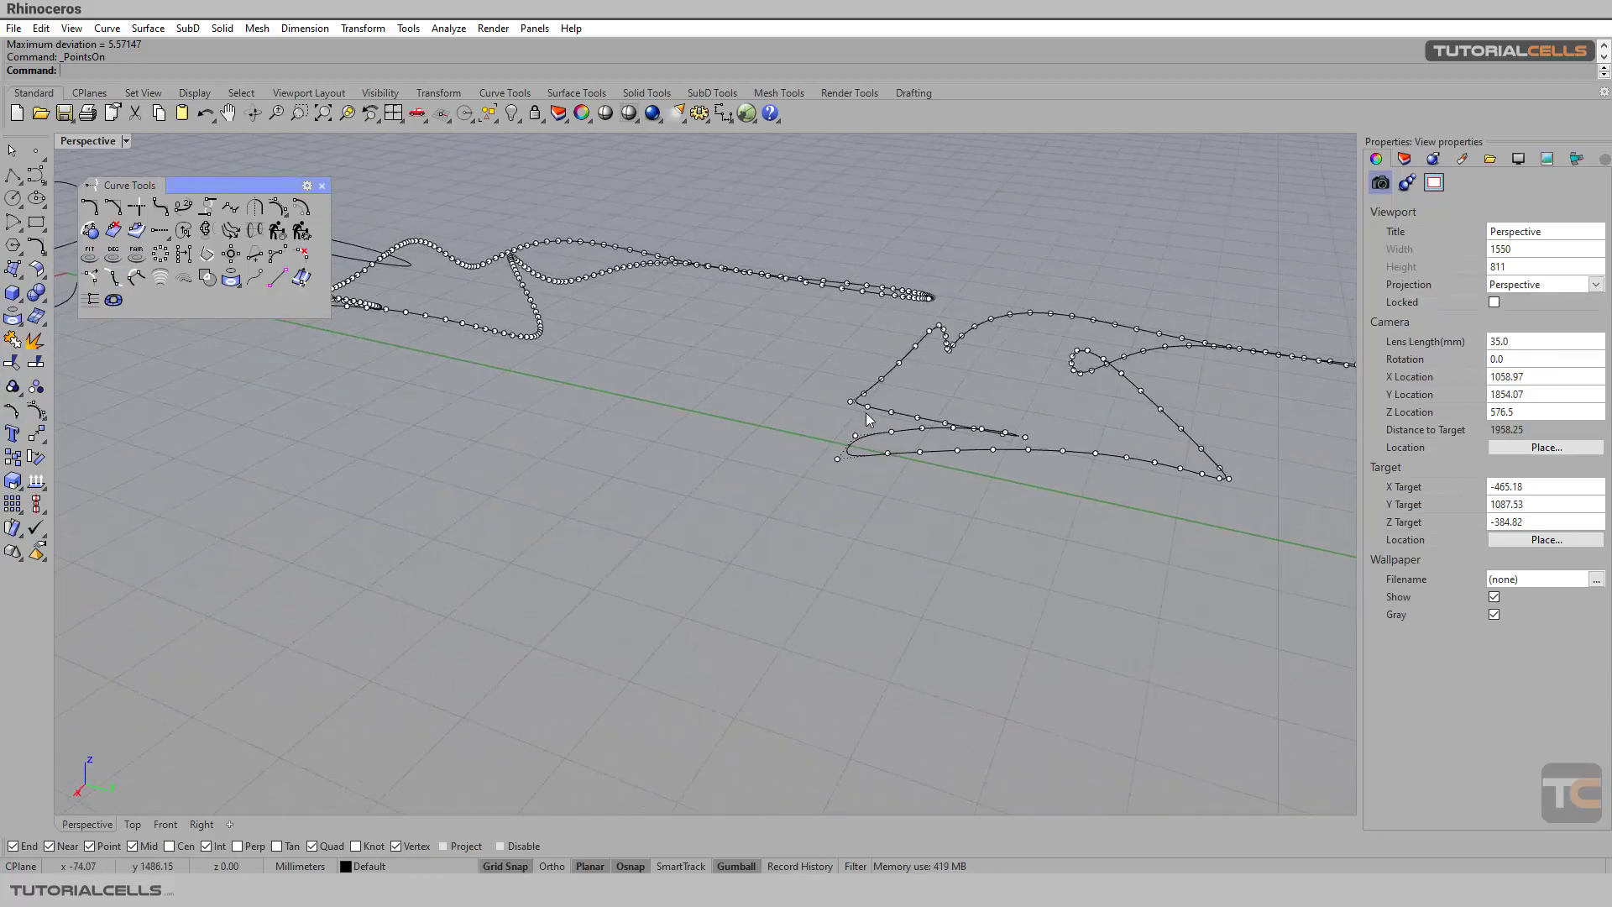
pyautogui.moveTo(962, 420)
pyautogui.mouseDown(button='right')
pyautogui.moveTo(822, 414)
pyautogui.moveTo(942, 408)
pyautogui.moveTo(938, 435)
pyautogui.mouseUp(button='right')
pyautogui.moveTo(738, 423); pyautogui.dragTo(779, 437, button='right')
pyautogui.keyDown('shift'); pyautogui.moveTo(678, 403); pyautogui.dragTo(829, 379, button='right'); pyautogui.keyUp('shift')
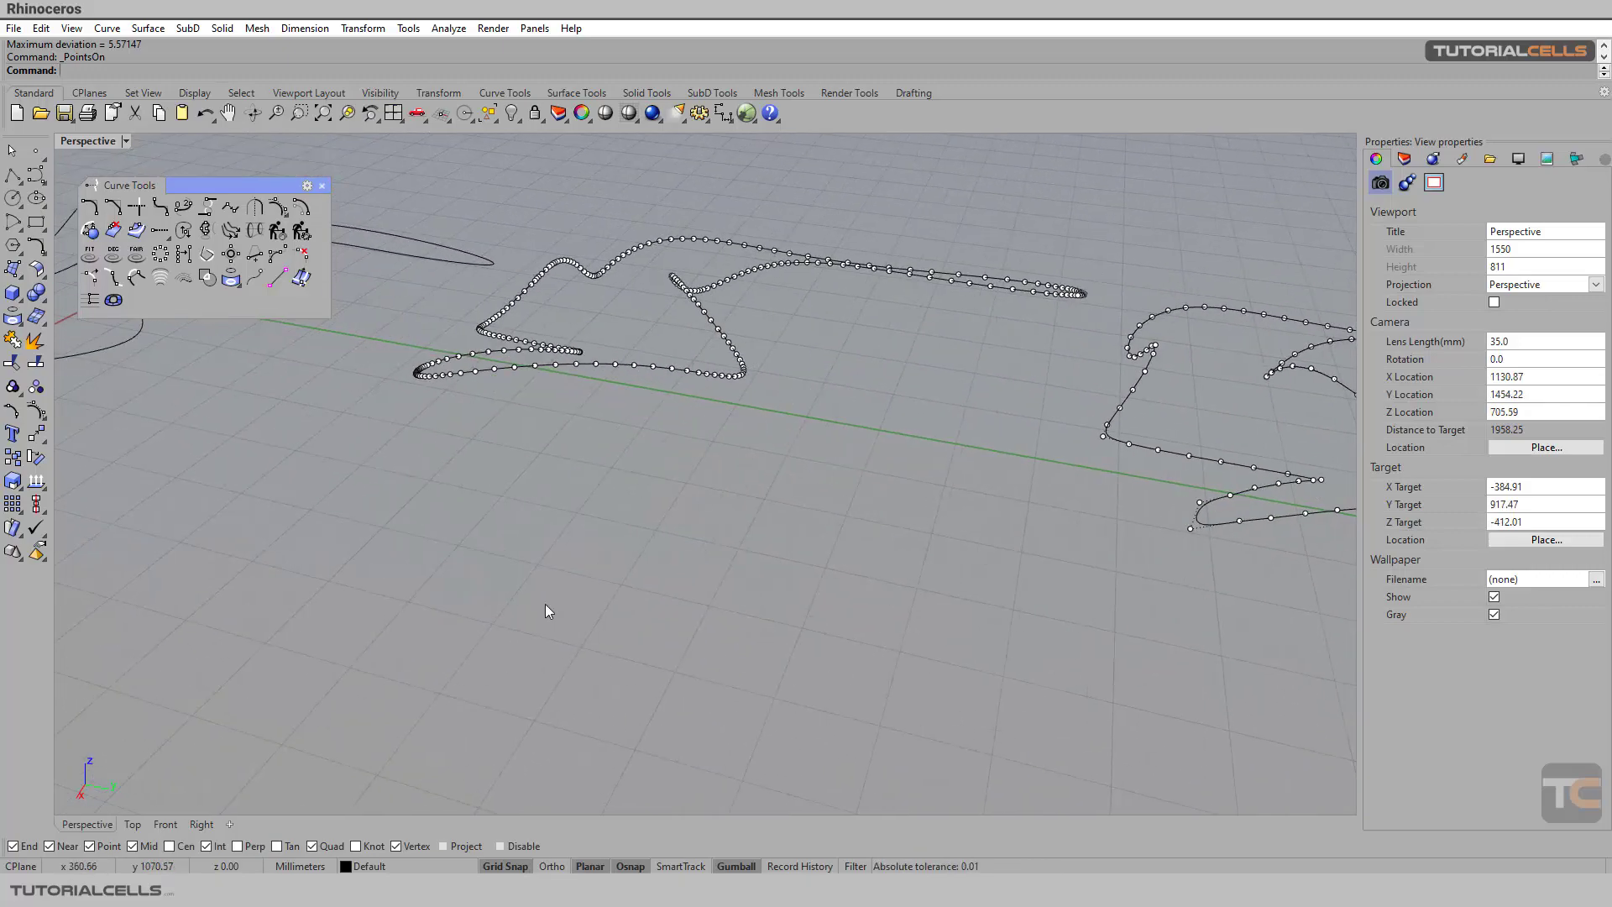
pyautogui.click(131, 825)
pyautogui.scroll(3, 628, 391)
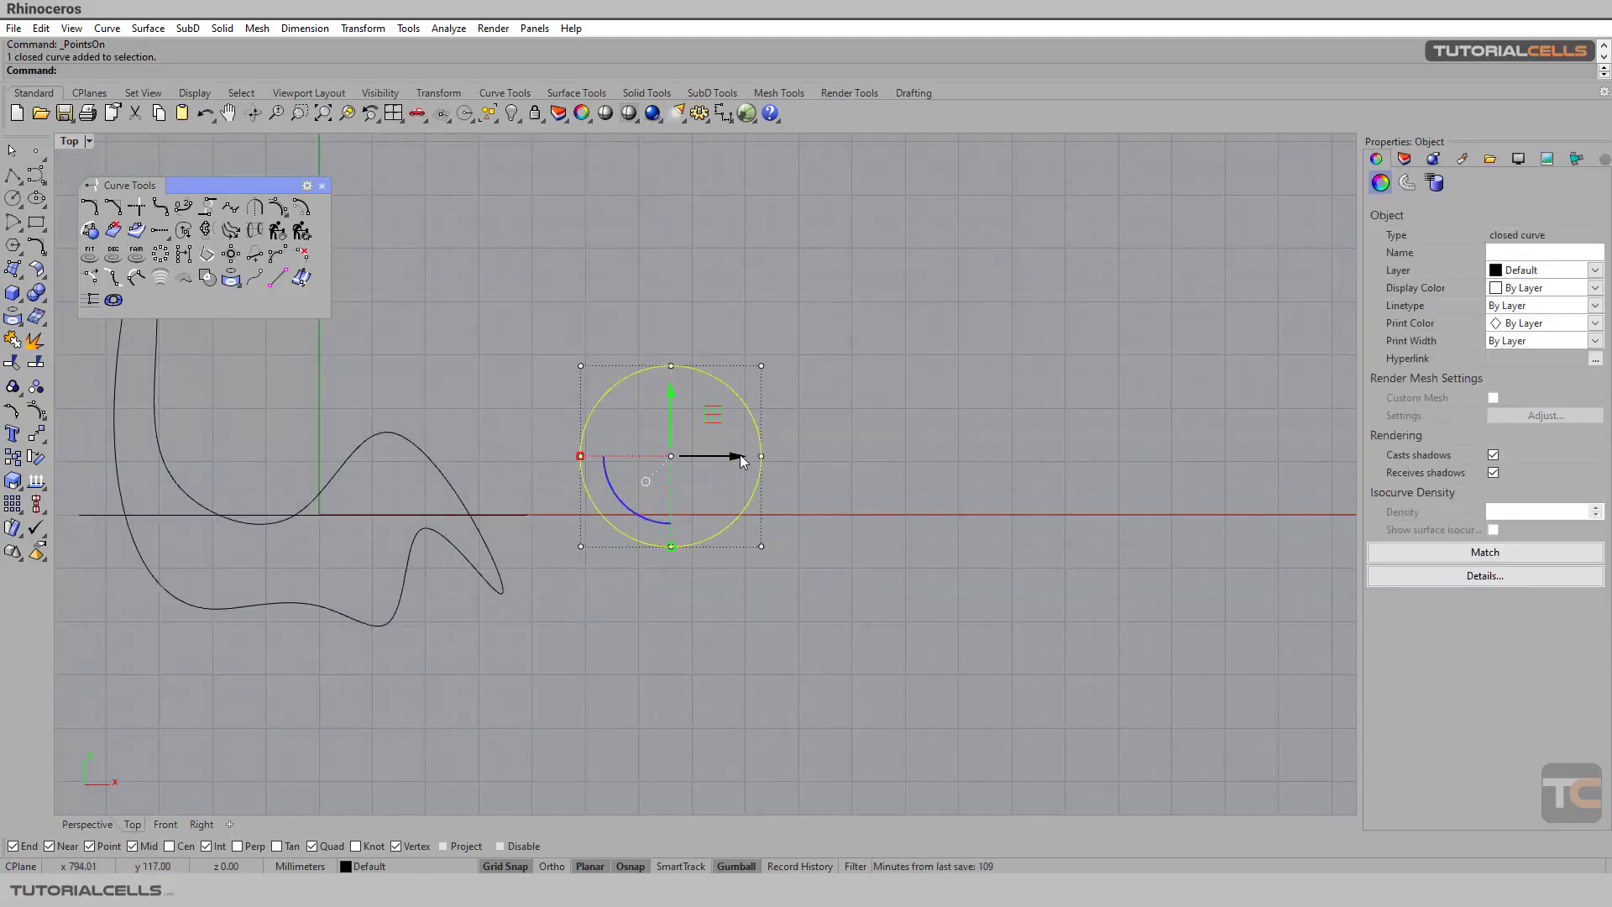
# Step: Alt-drag a copy of the circle to the right and open Rebuild for it
pyautogui.keyDown('alt'); pyautogui.moveTo(732, 455); pyautogui.dragTo(993, 456); pyautogui.keyUp('alt')
pyautogui.scroll(2, 730, 413)
pyautogui.moveTo(702, 406); pyautogui.dragTo(678, 361, button='right')
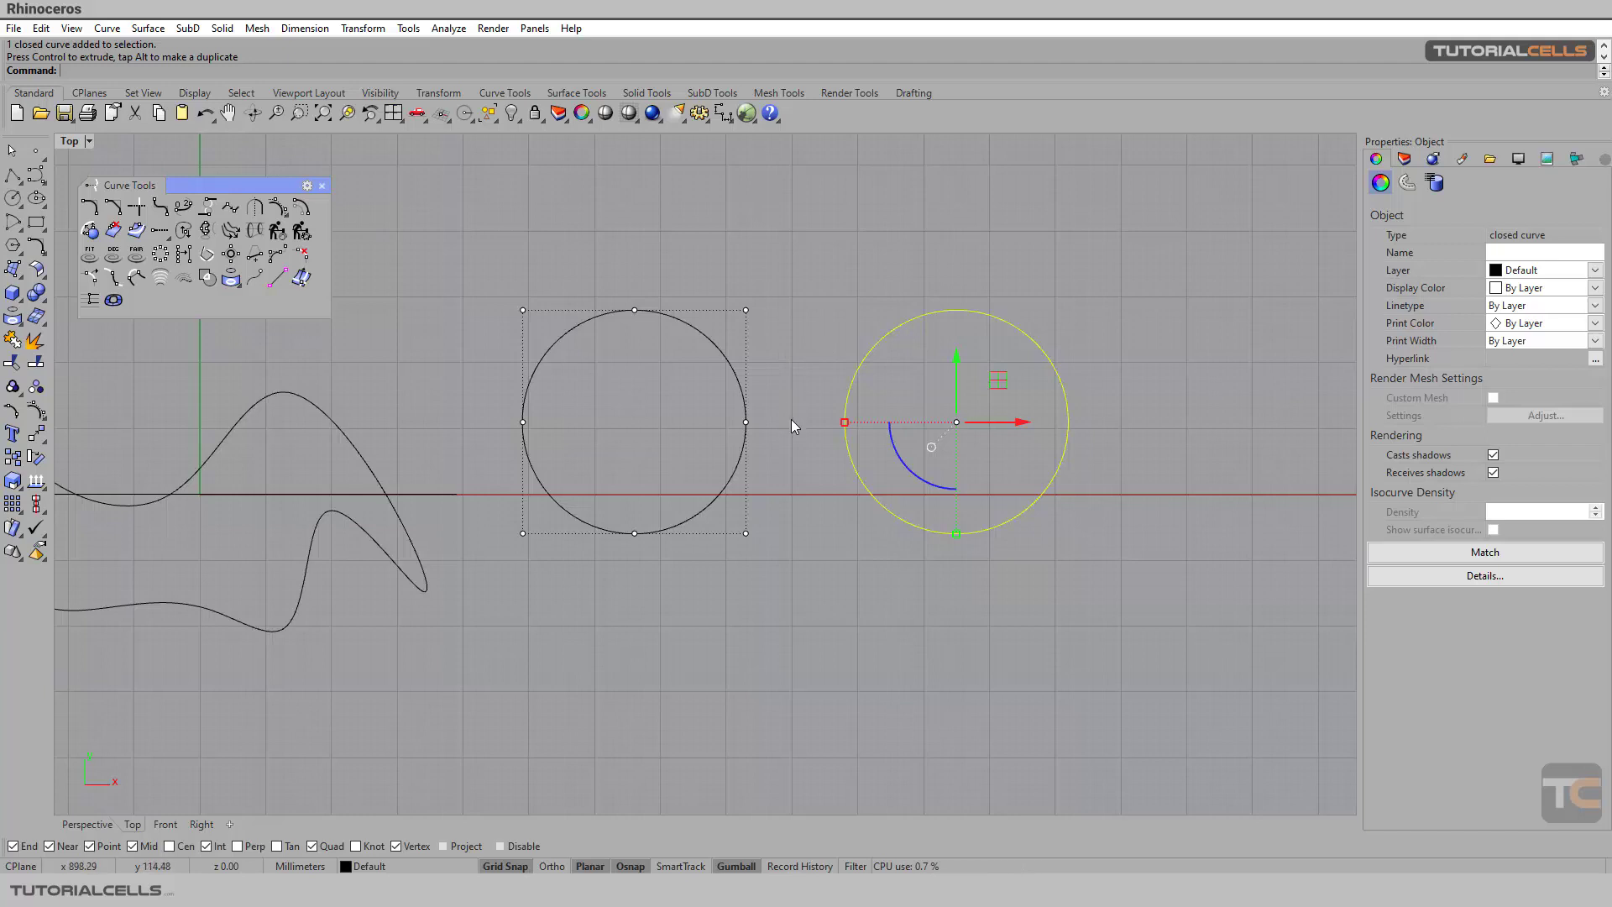
pyautogui.click(277, 231)
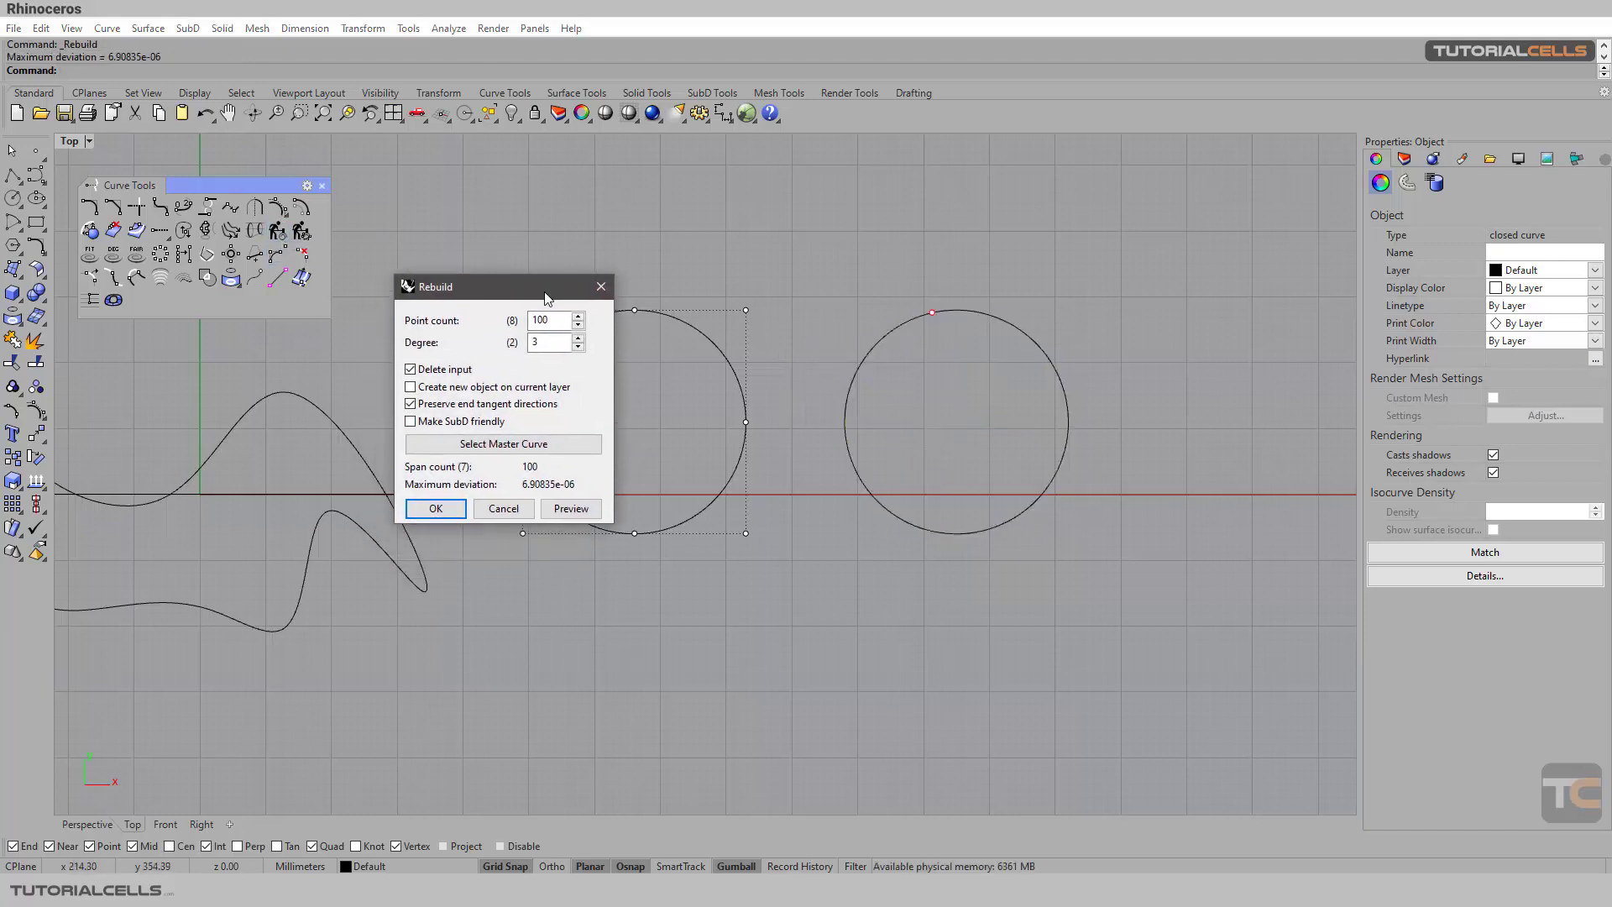
# Step: Rebuild the copied circle with 15 points at degree 3, previewing before applying
pyautogui.doubleClick(558, 319)
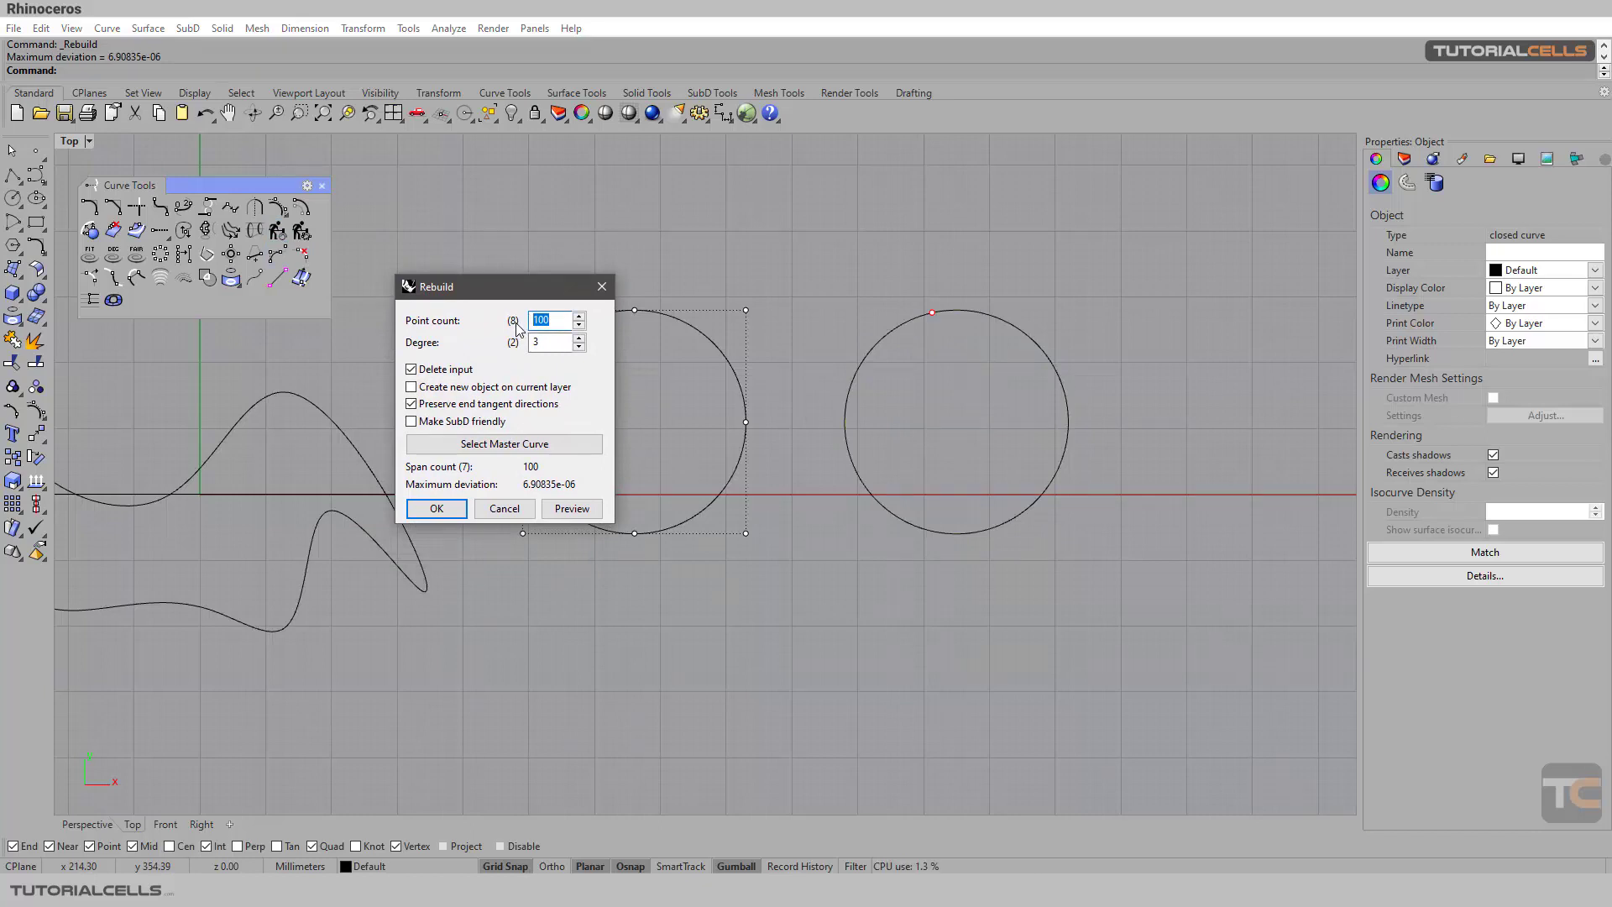
pyautogui.write('15')
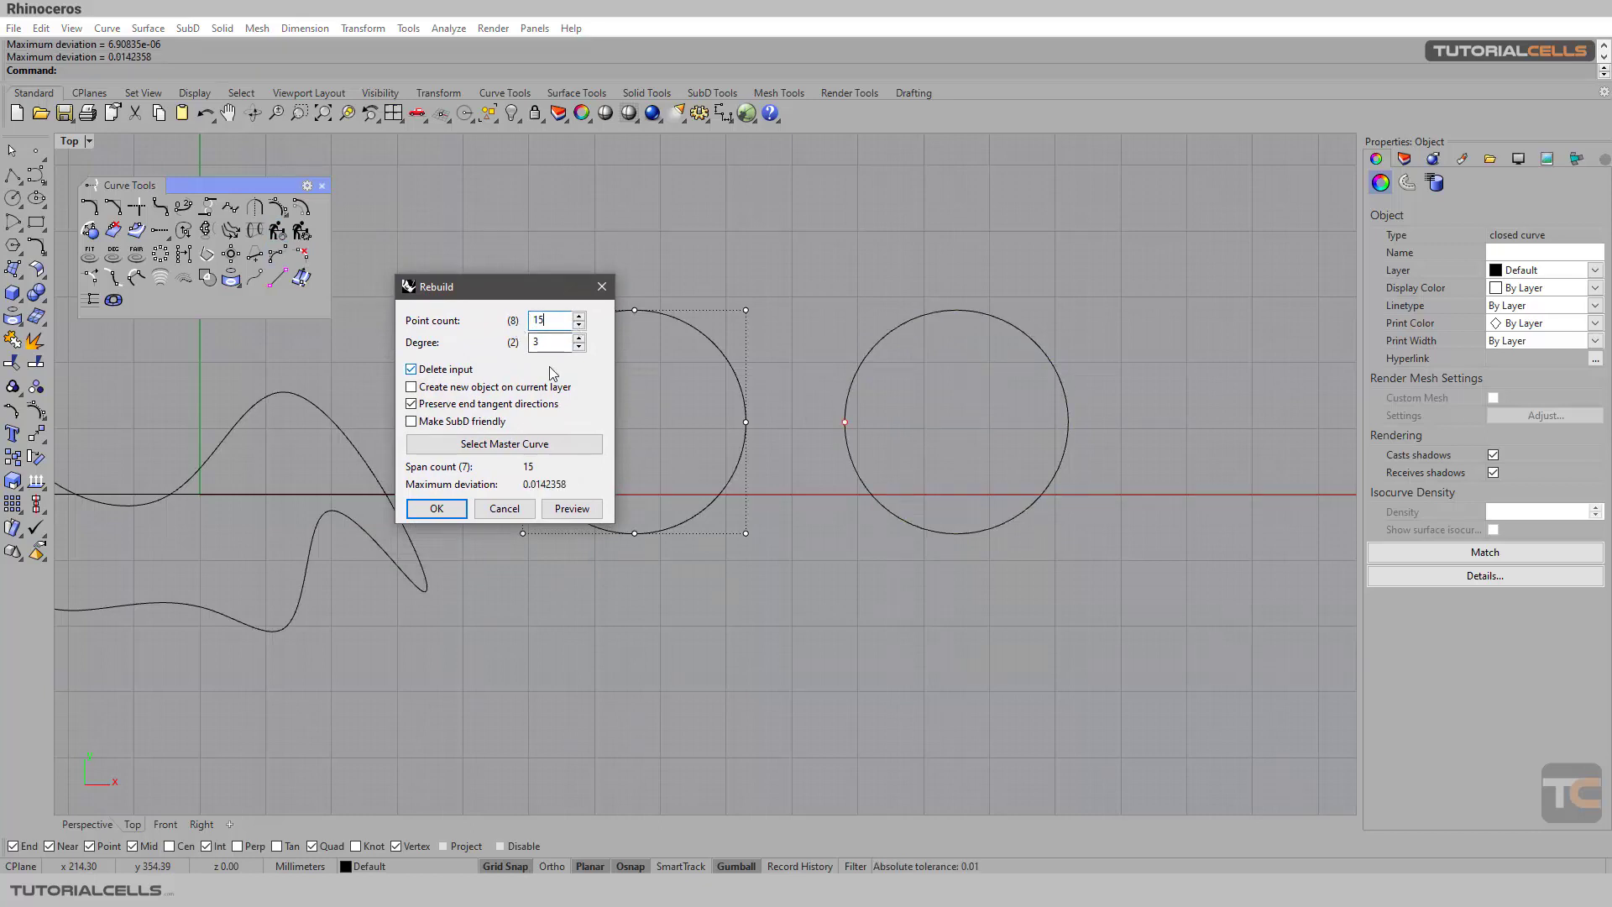
pyautogui.moveTo(470, 294); pyautogui.dragTo(333, 325)
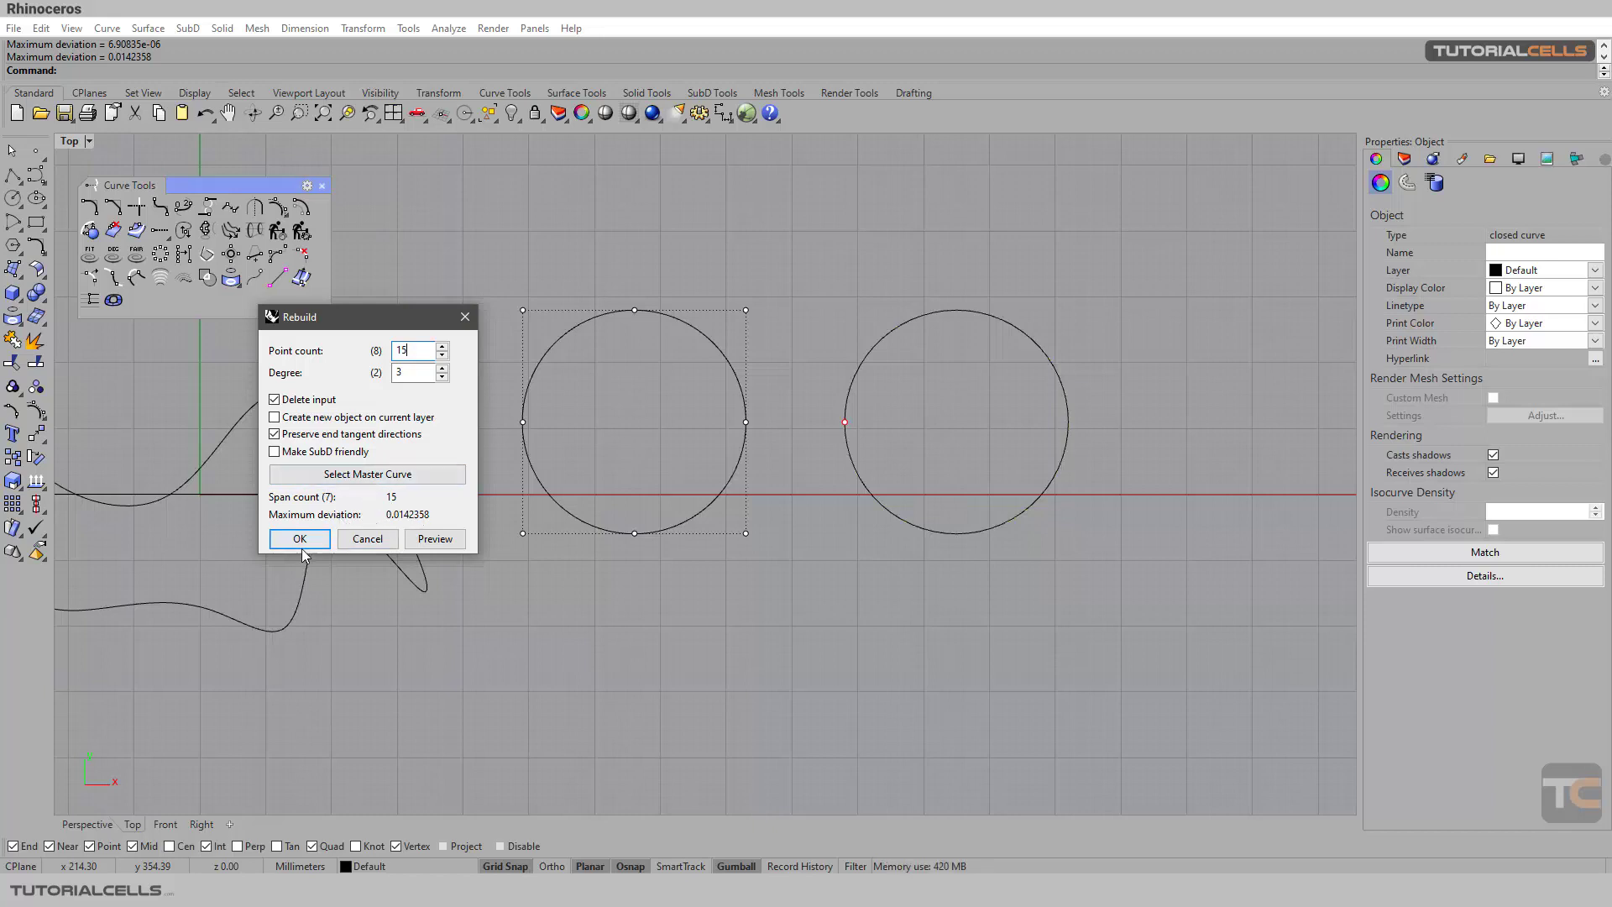
pyautogui.click(433, 539)
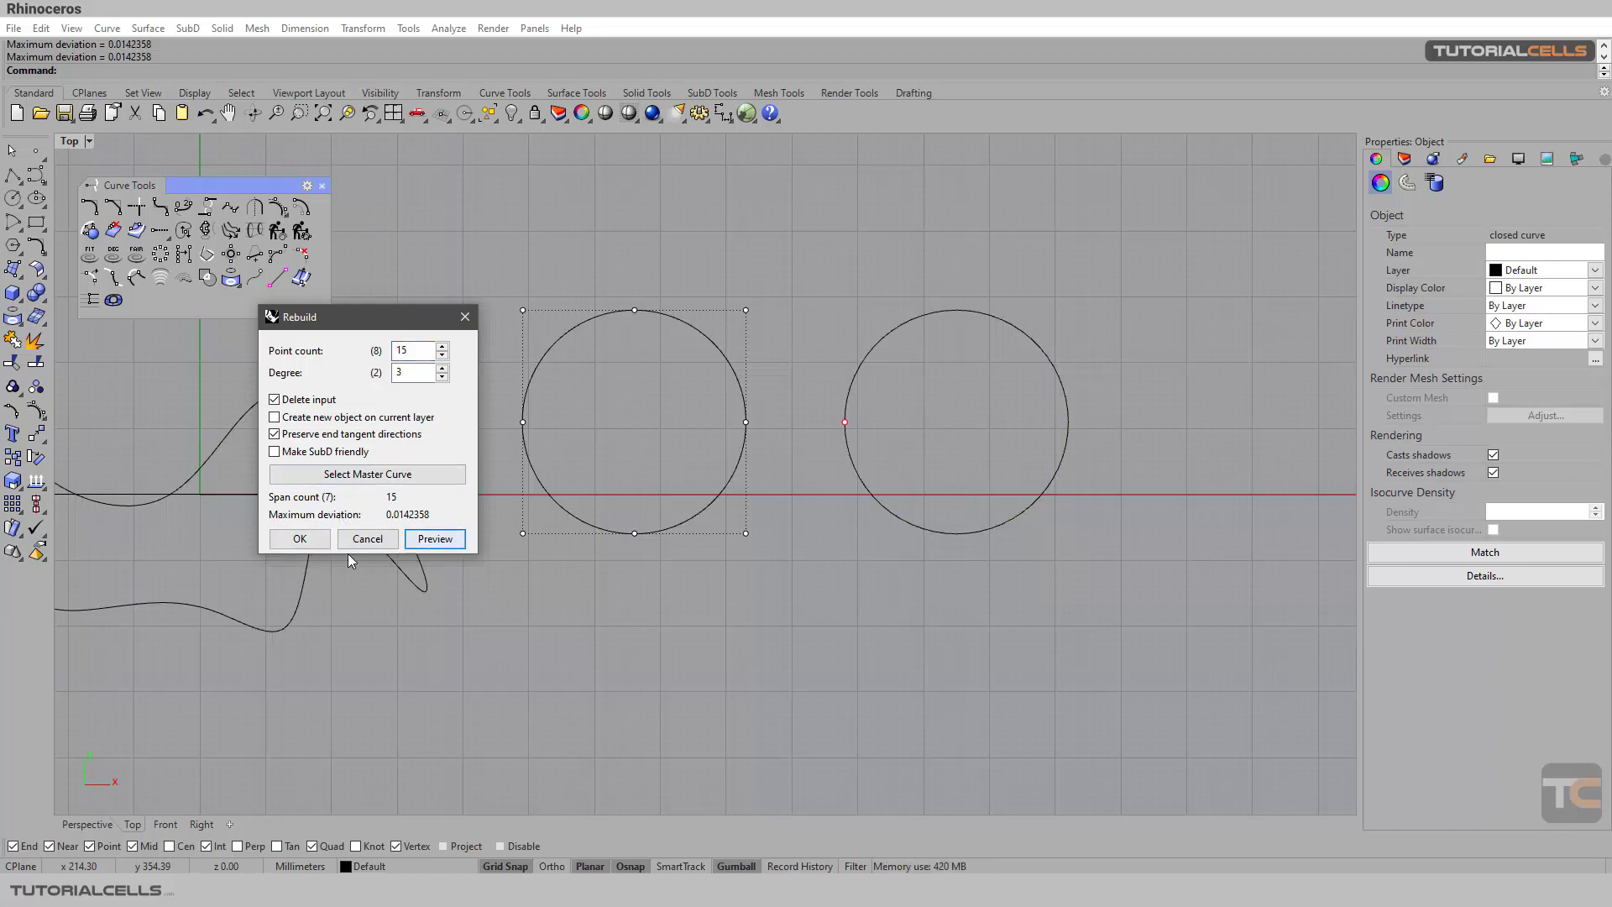
pyautogui.click(300, 539)
# Step: Show control points and test-drag the top control point of each circle
pyautogui.scroll(2, 920, 413)
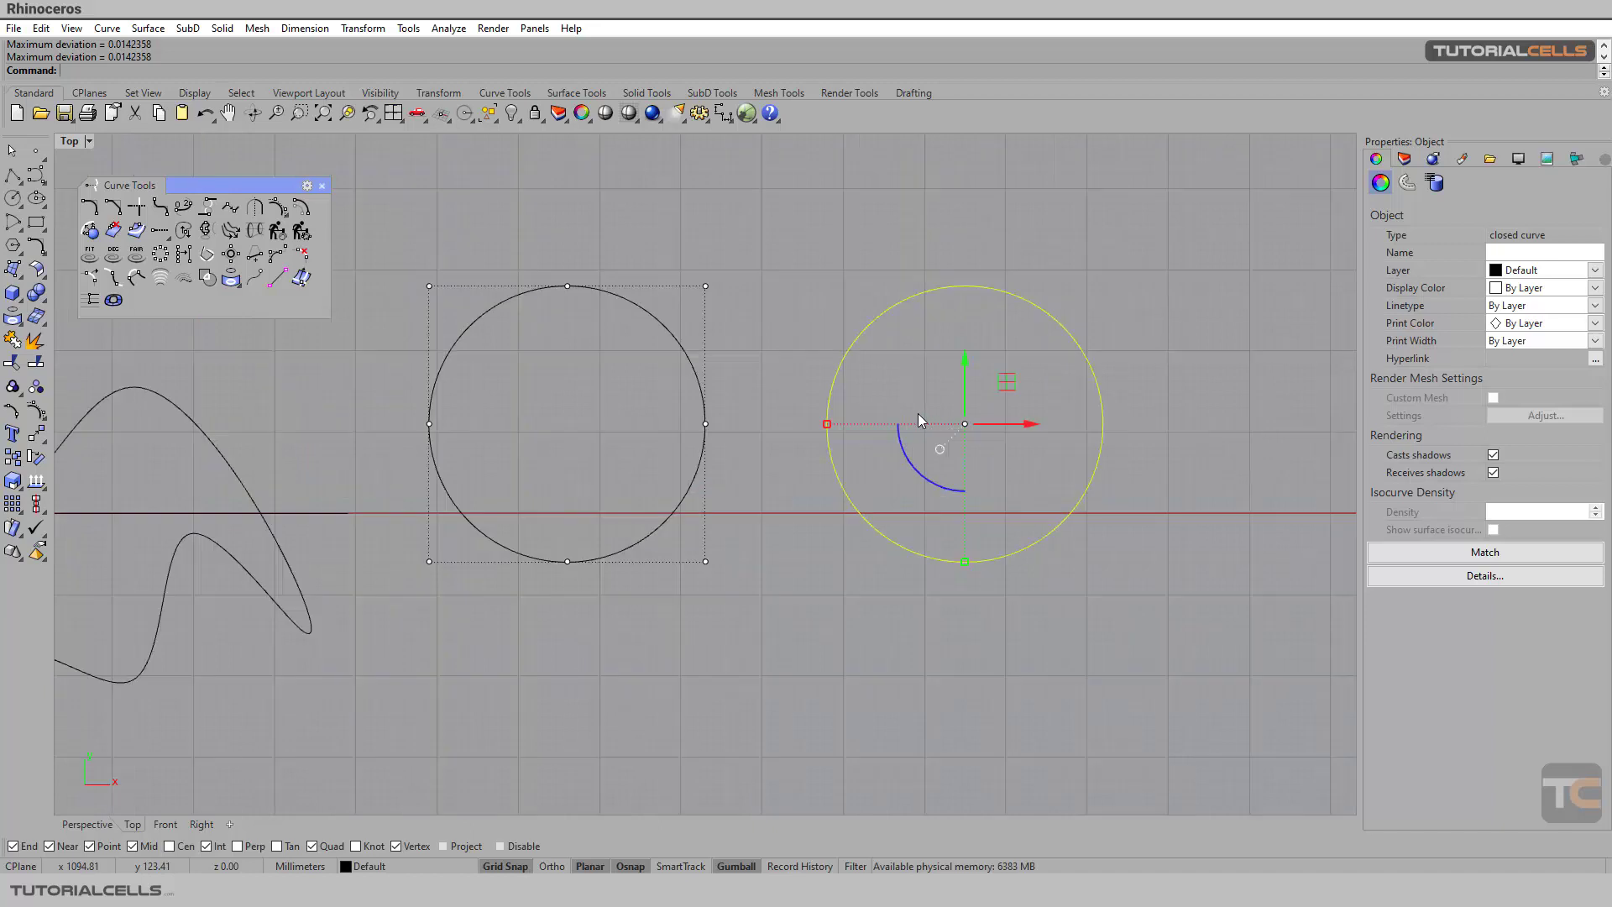
pyautogui.click(27, 413)
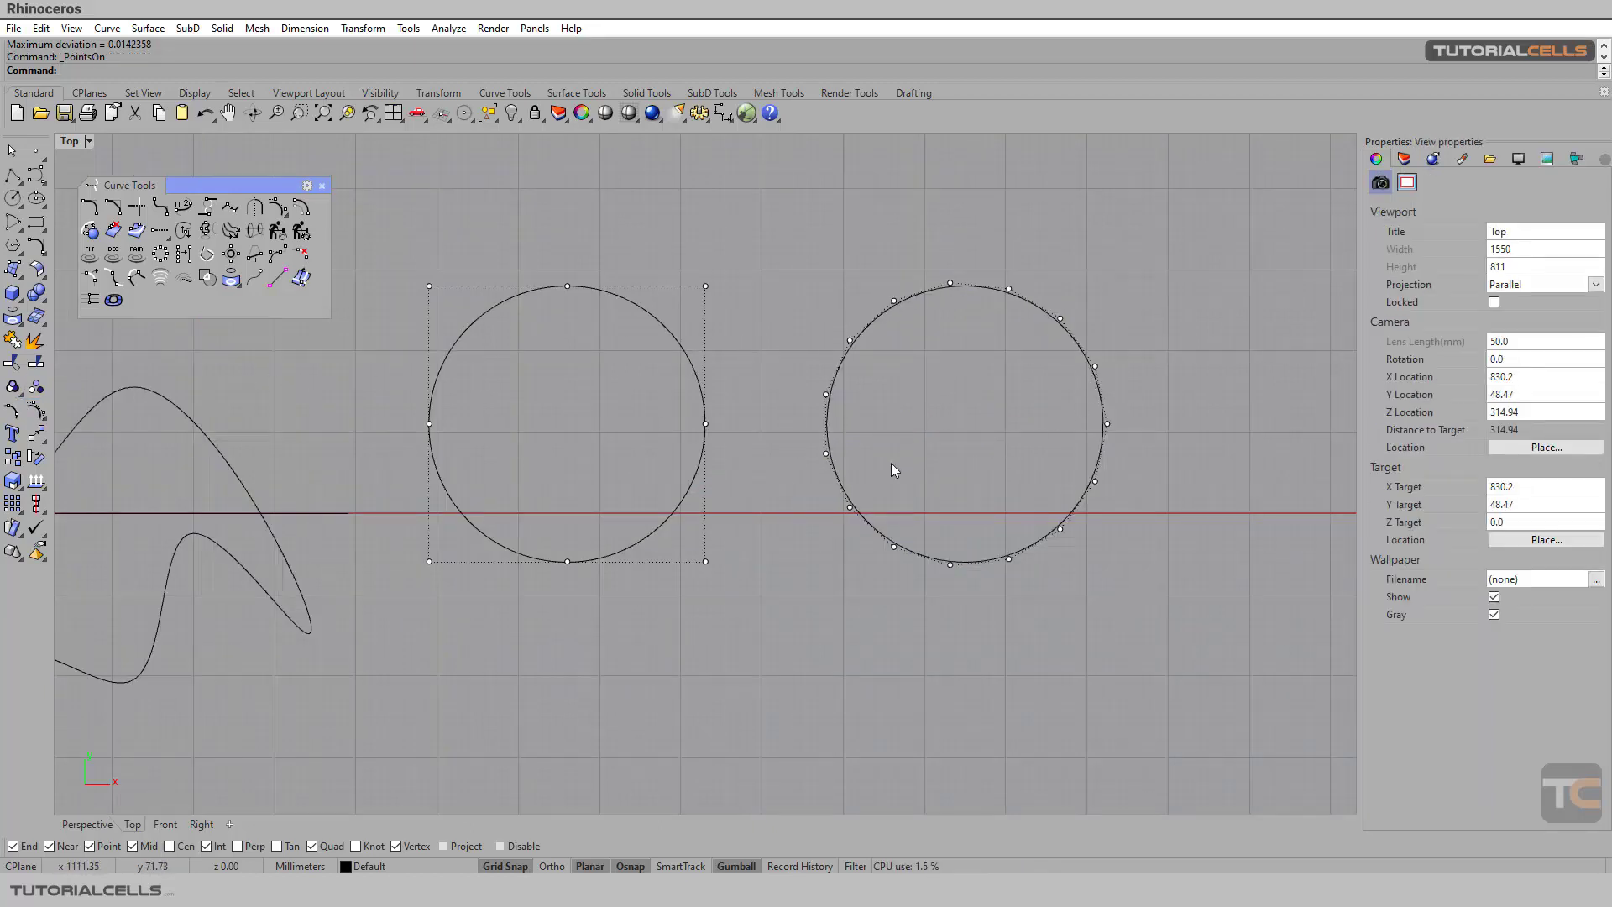
pyautogui.click(571, 289)
pyautogui.moveTo(568, 259)
pyautogui.mouseDown()
pyautogui.moveTo(579, 340)
pyautogui.moveTo(587, 180)
pyautogui.moveTo(569, 392)
pyautogui.moveTo(567, 278)
pyautogui.mouseUp()
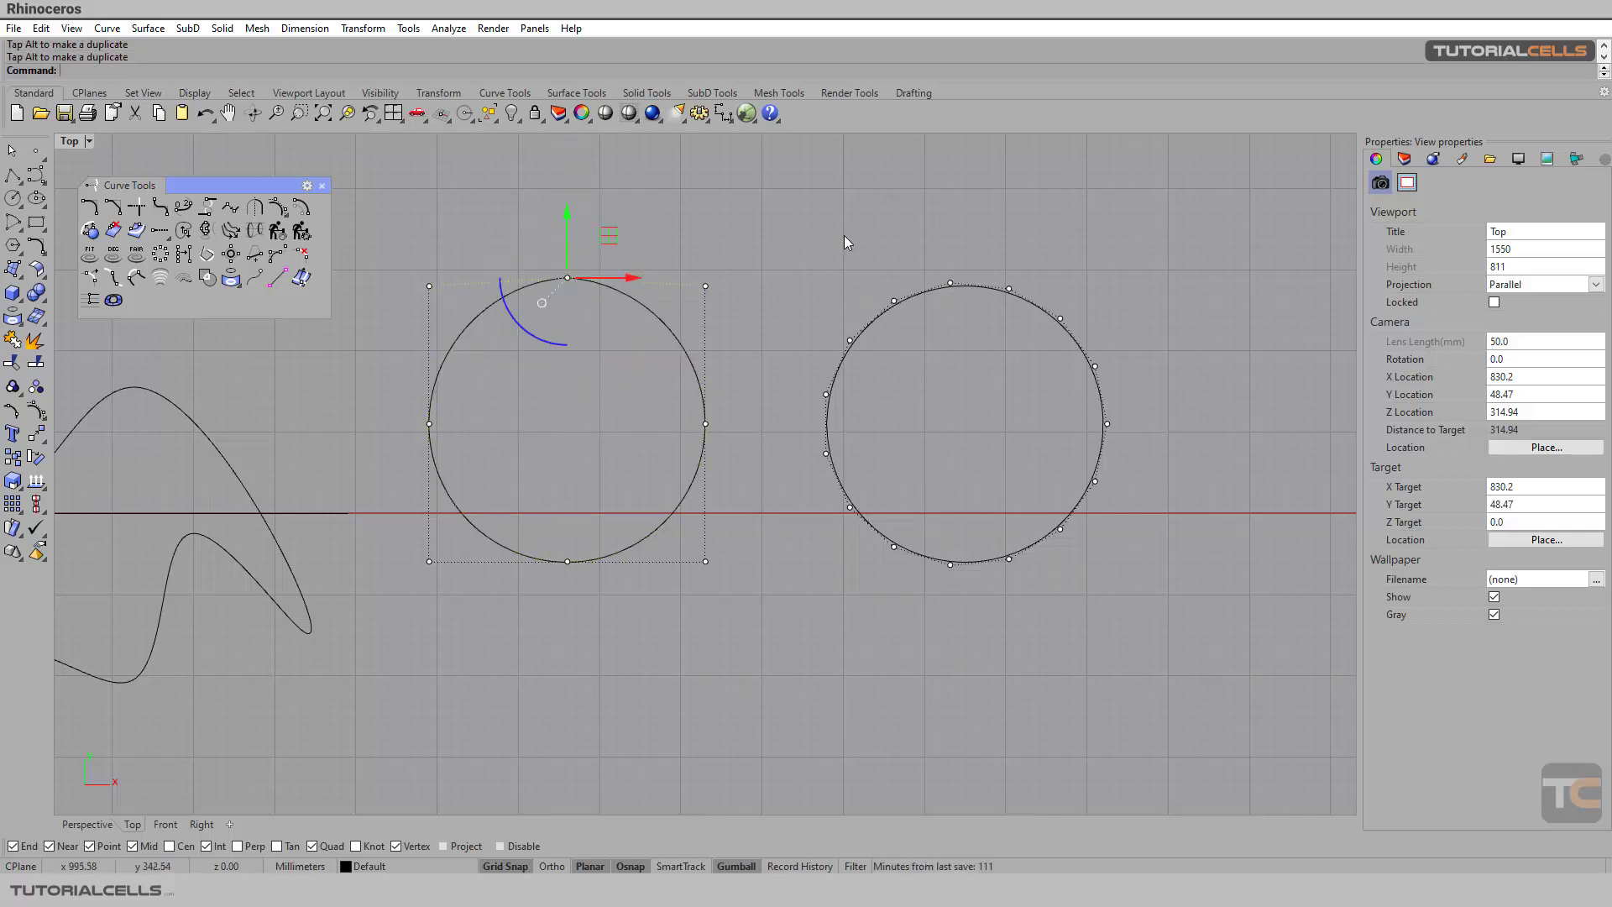
pyautogui.click(950, 284)
pyautogui.moveTo(945, 235)
pyautogui.mouseDown()
pyautogui.moveTo(966, 336)
pyautogui.moveTo(946, 306)
pyautogui.moveTo(951, 231)
pyautogui.mouseUp()
pyautogui.scroll(-3, 778, 310)
pyautogui.moveTo(720, 349); pyautogui.dragTo(1029, 431, button='right')
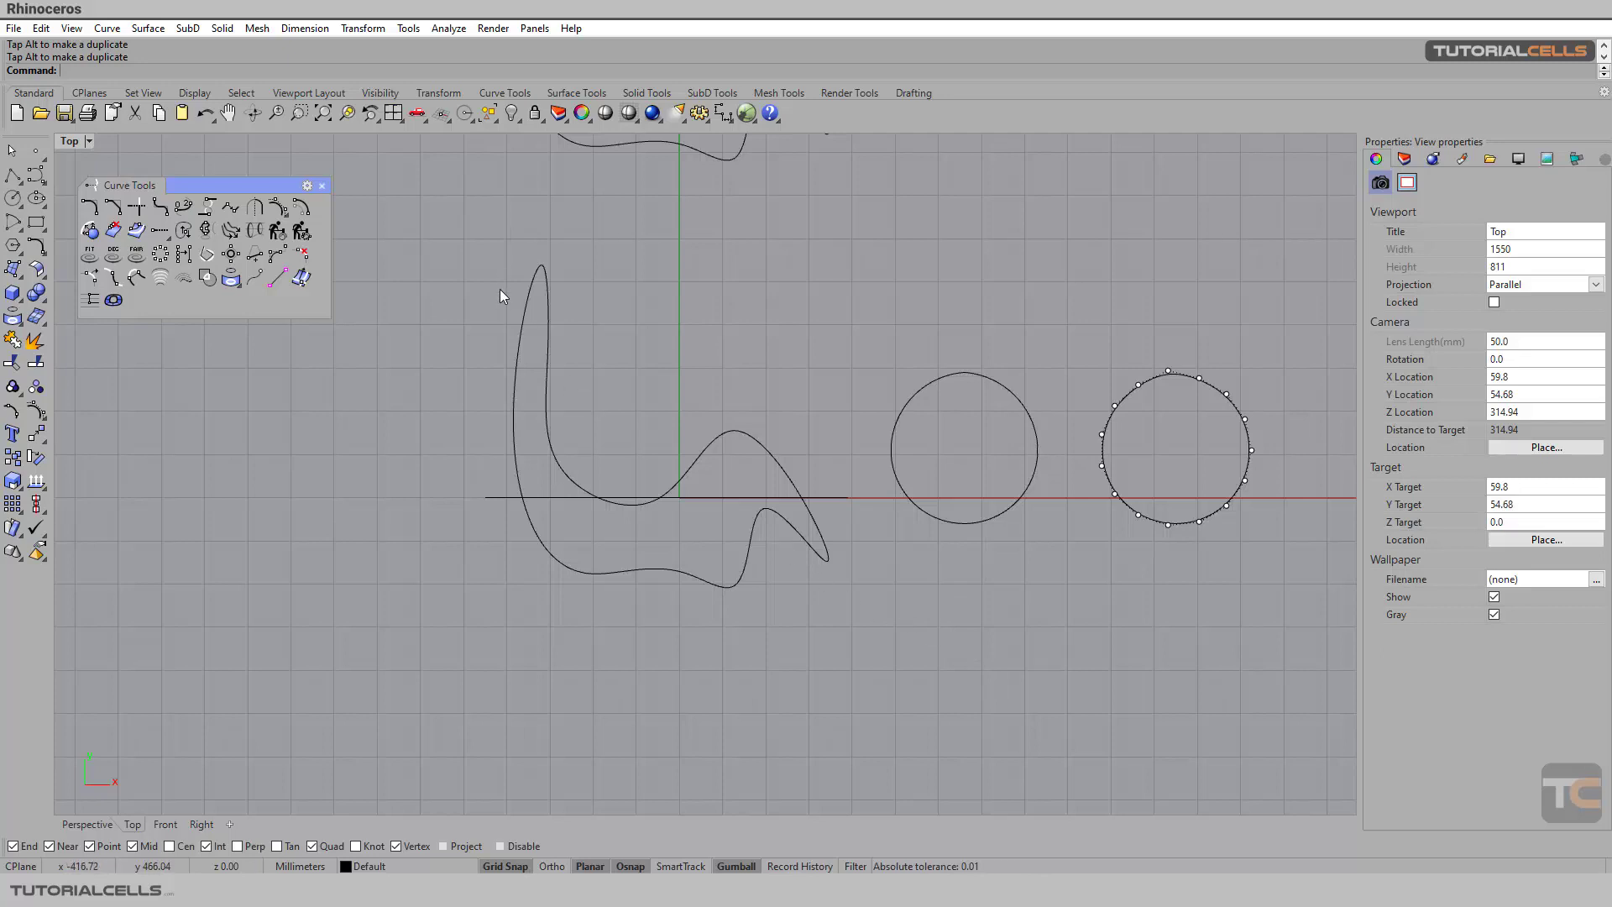
# Step: Window-select the freeform curve and plain circle and export them with File > Export Selected
pyautogui.moveTo(495, 250); pyautogui.dragTo(1049, 663)
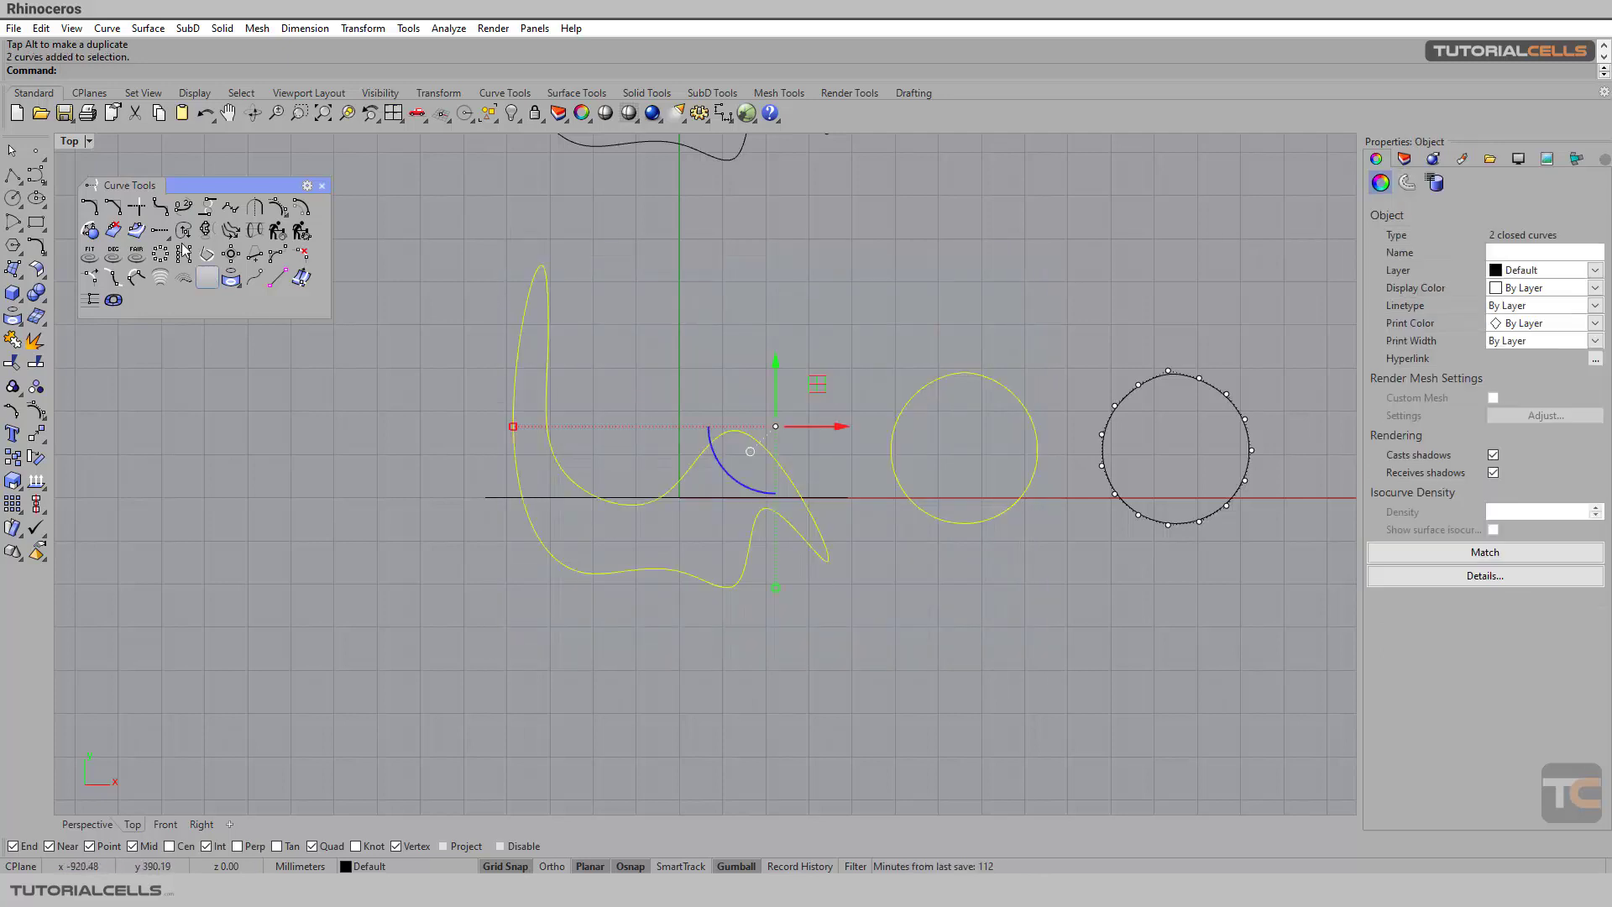
pyautogui.click(14, 28)
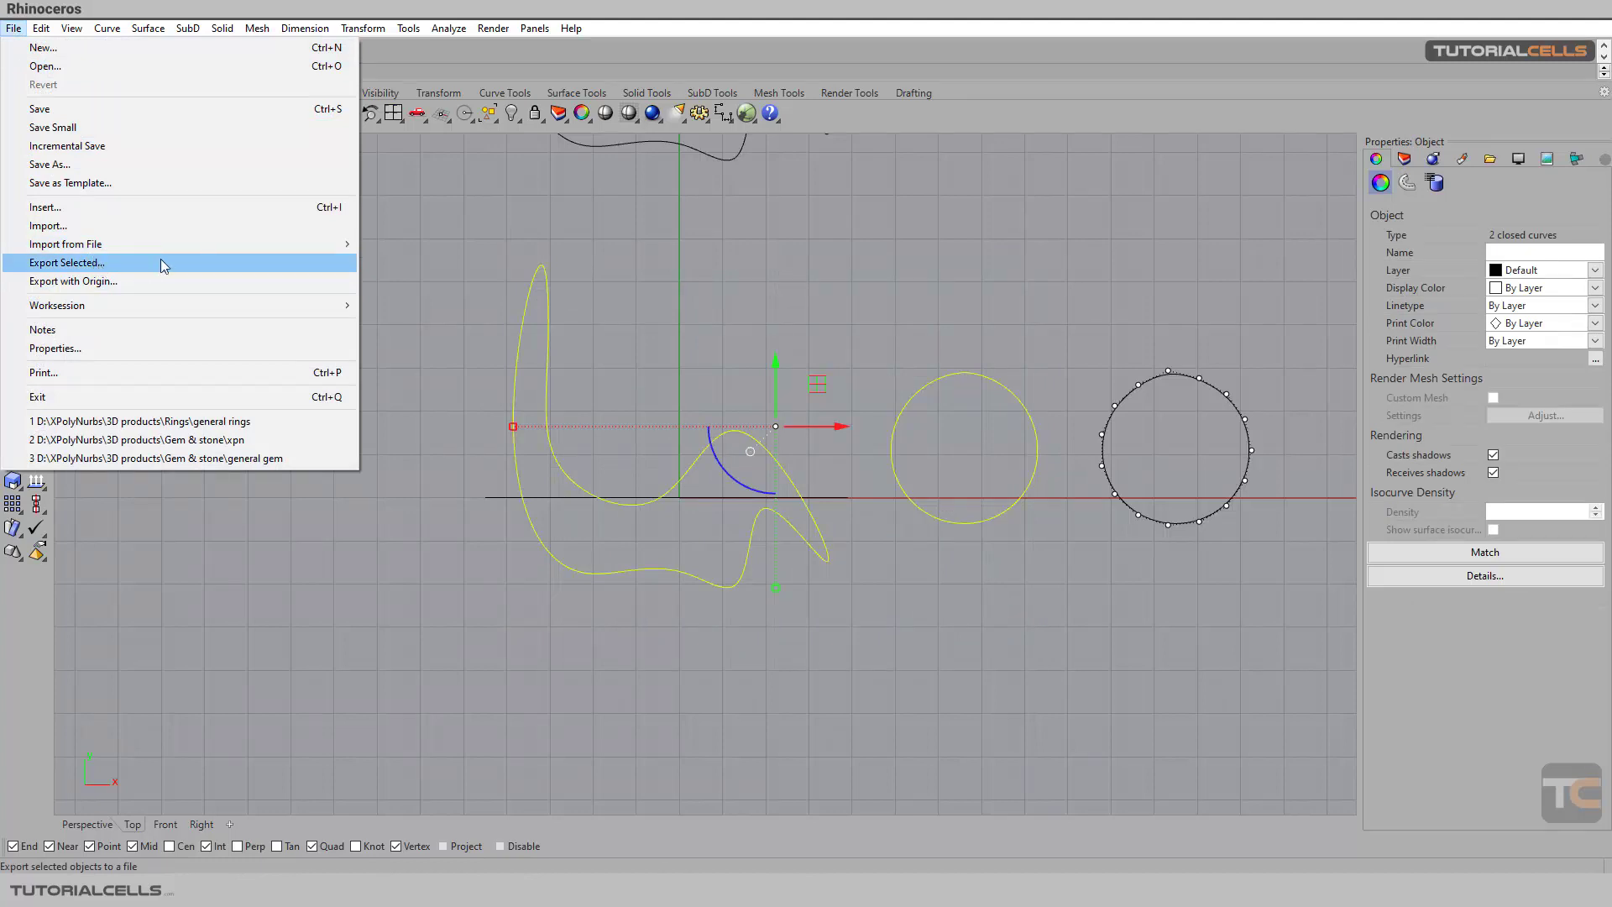
pyautogui.click(856, 429)
pyautogui.click(890, 567)
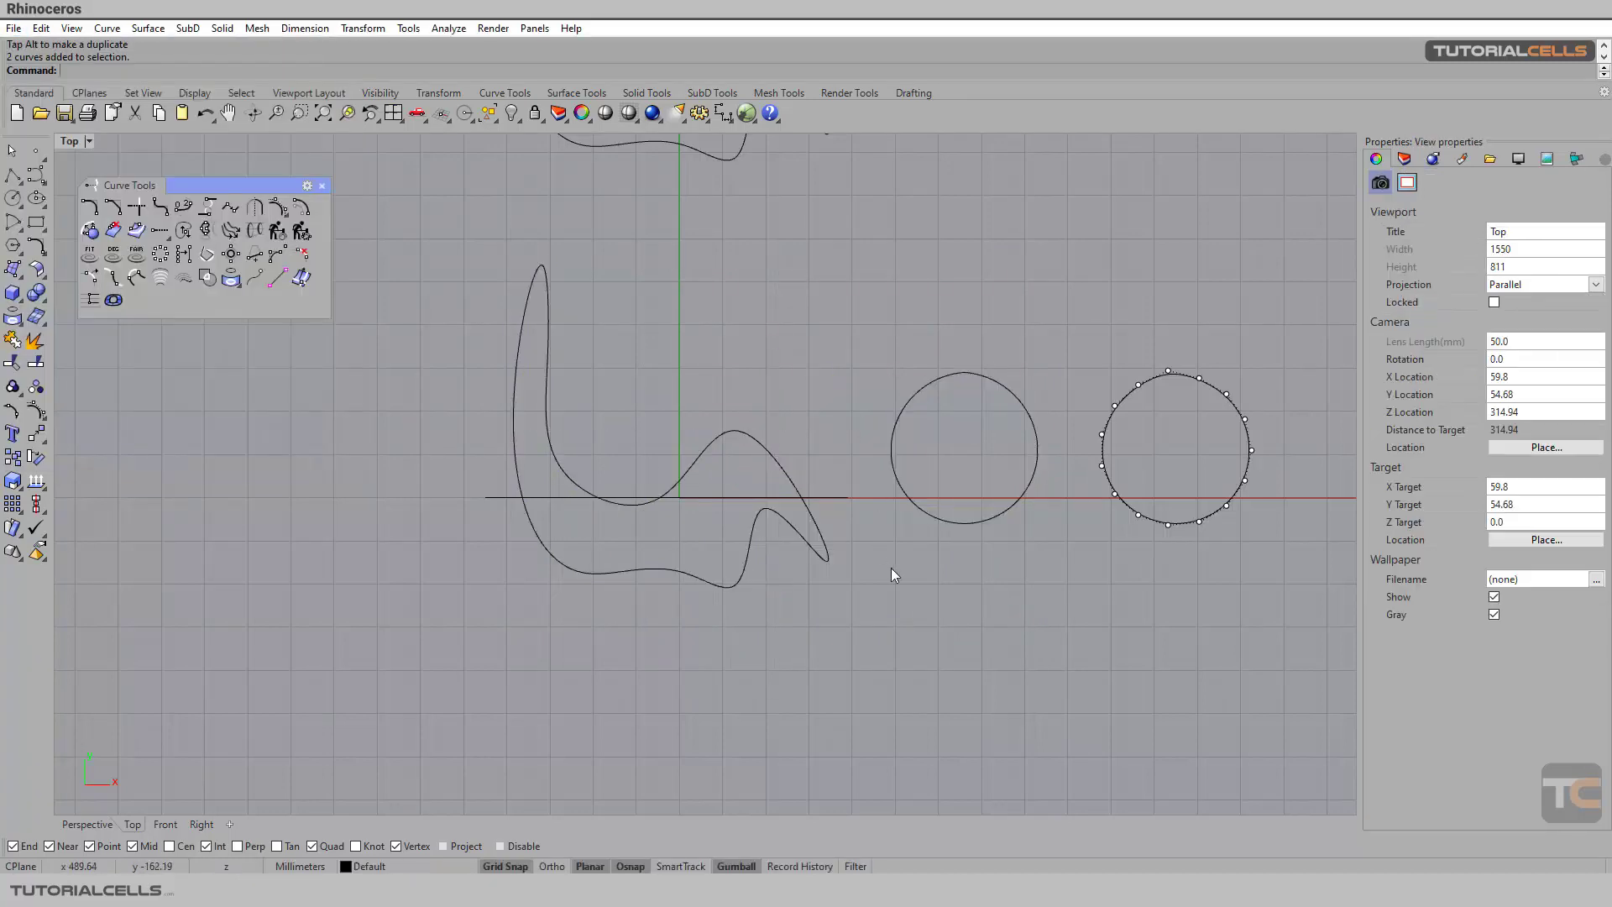
pyautogui.moveTo(891, 568); pyautogui.dragTo(713, 591, button='right')
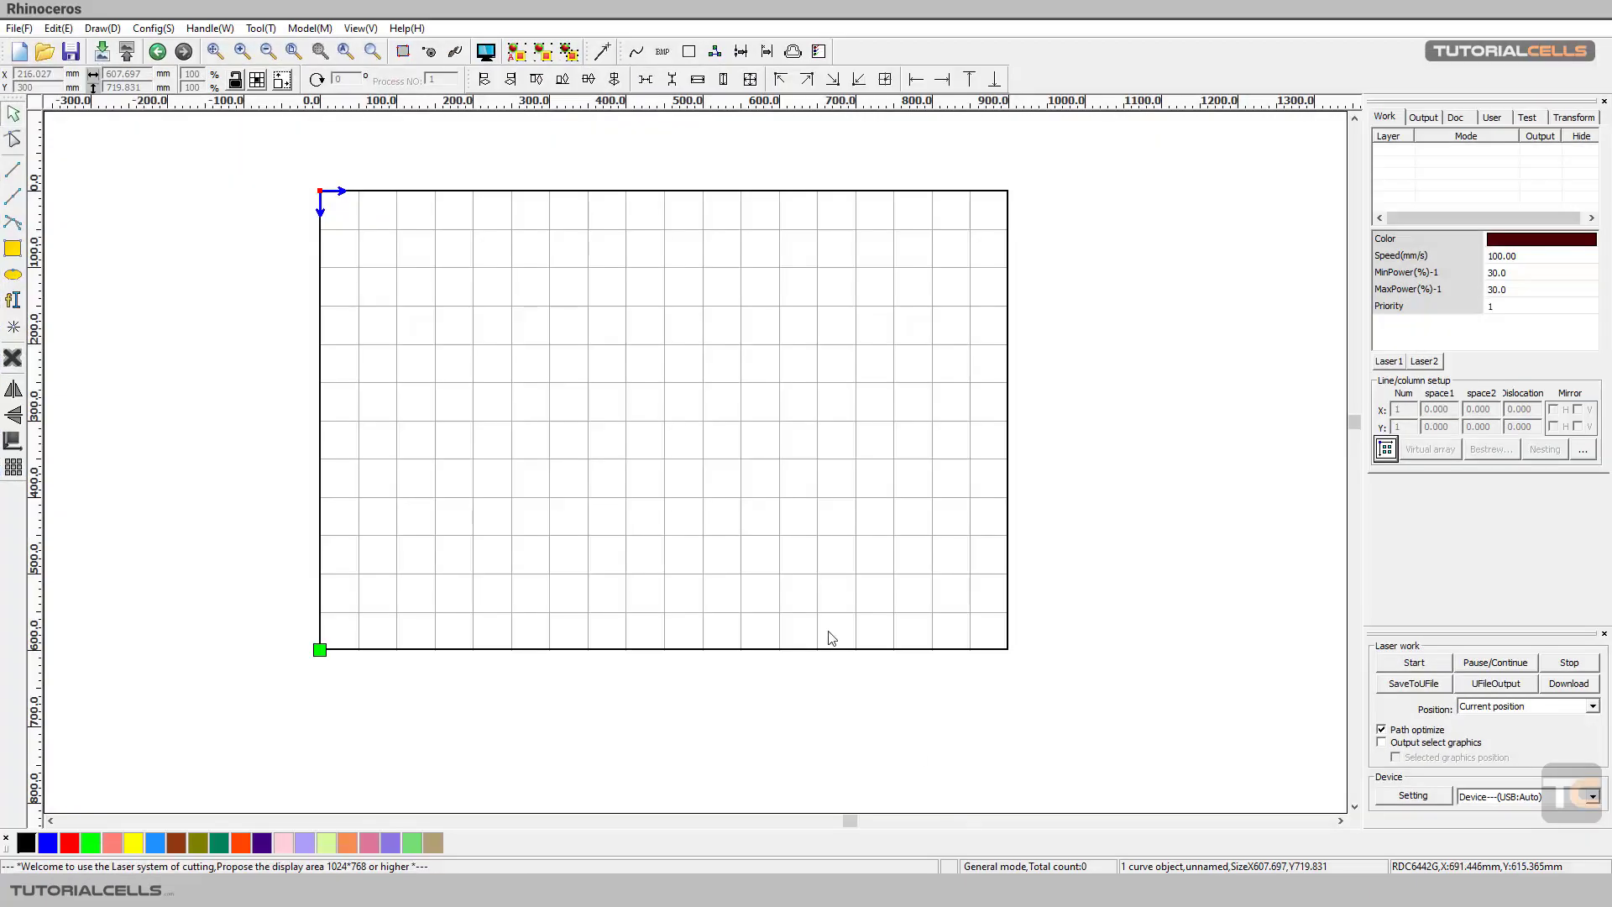
pyautogui.scroll(1, 767, 508)
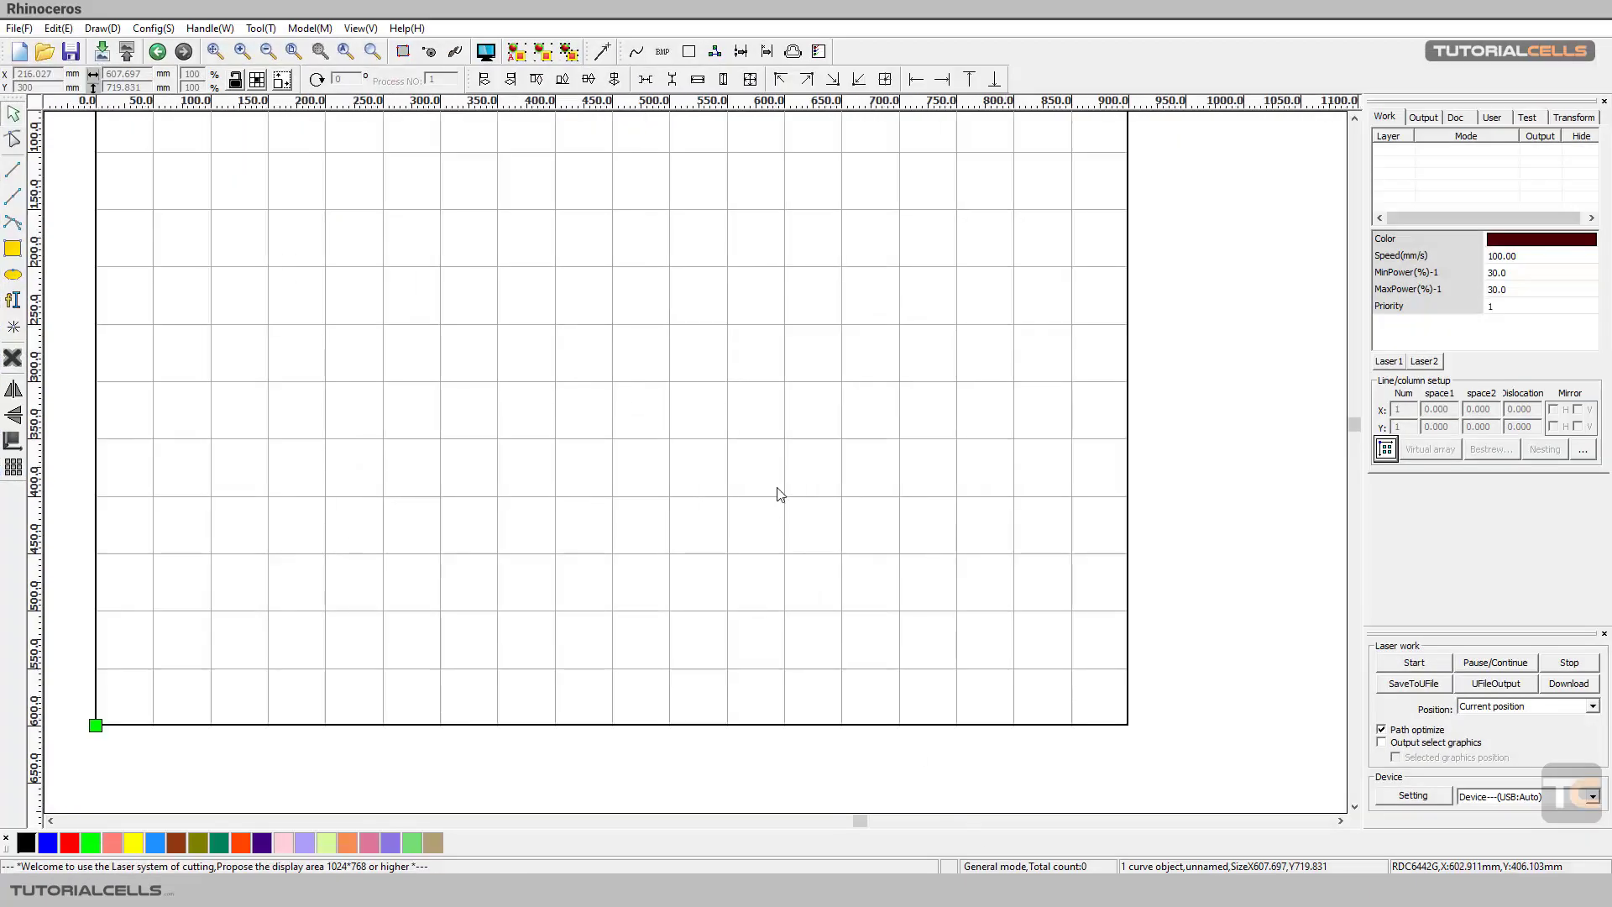
pyautogui.scroll(-2, 756, 470)
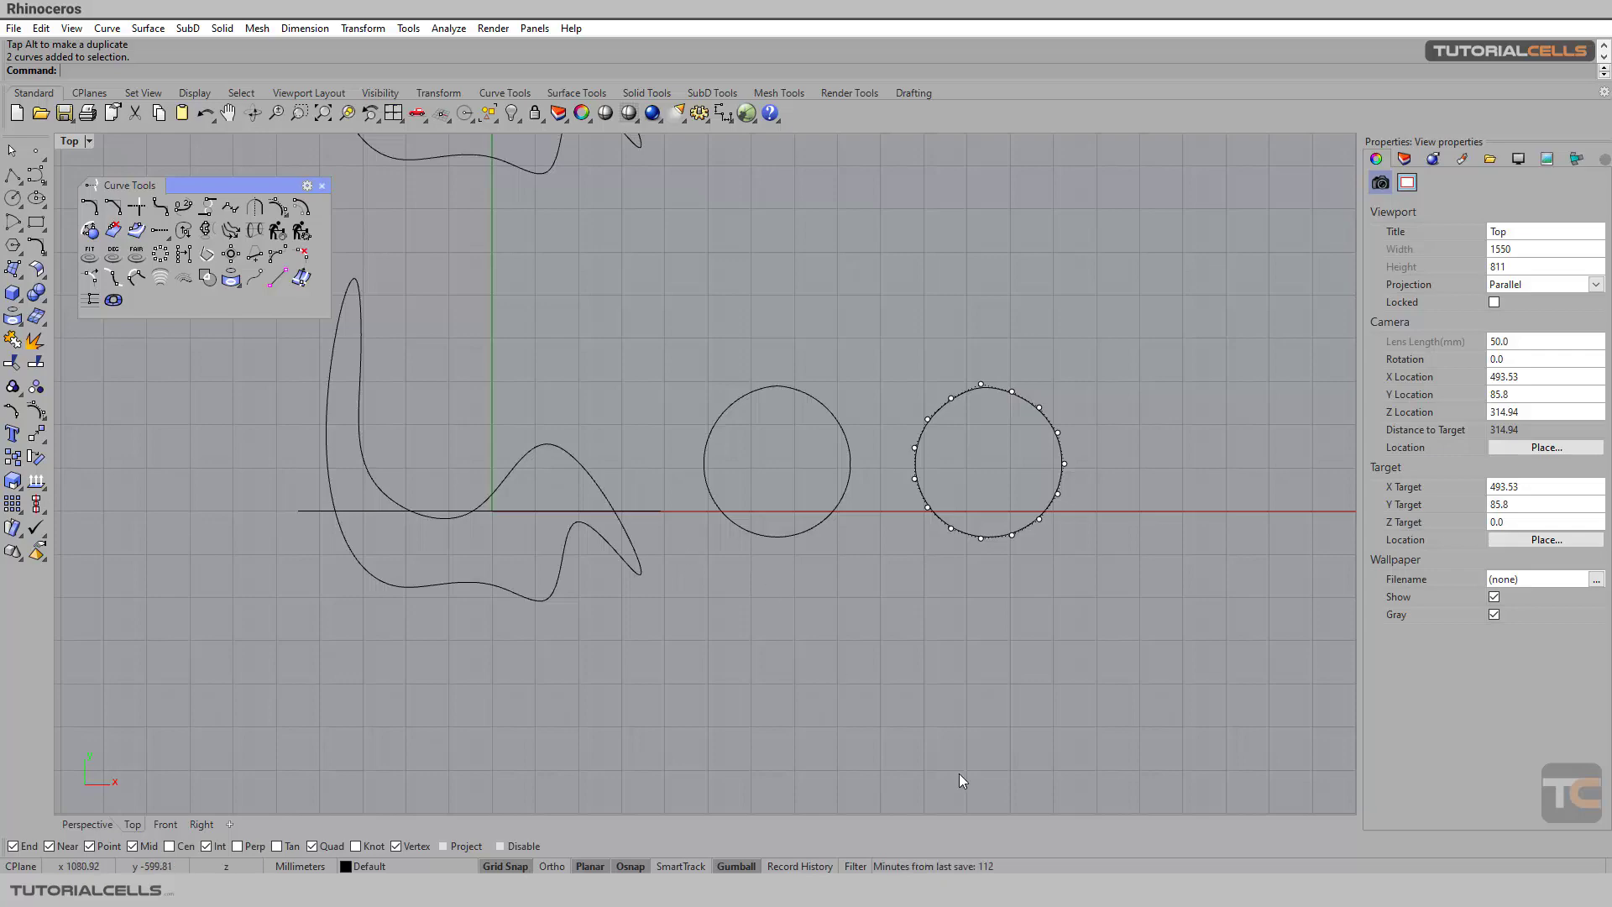
pyautogui.hotkey('alt', 'Tab')
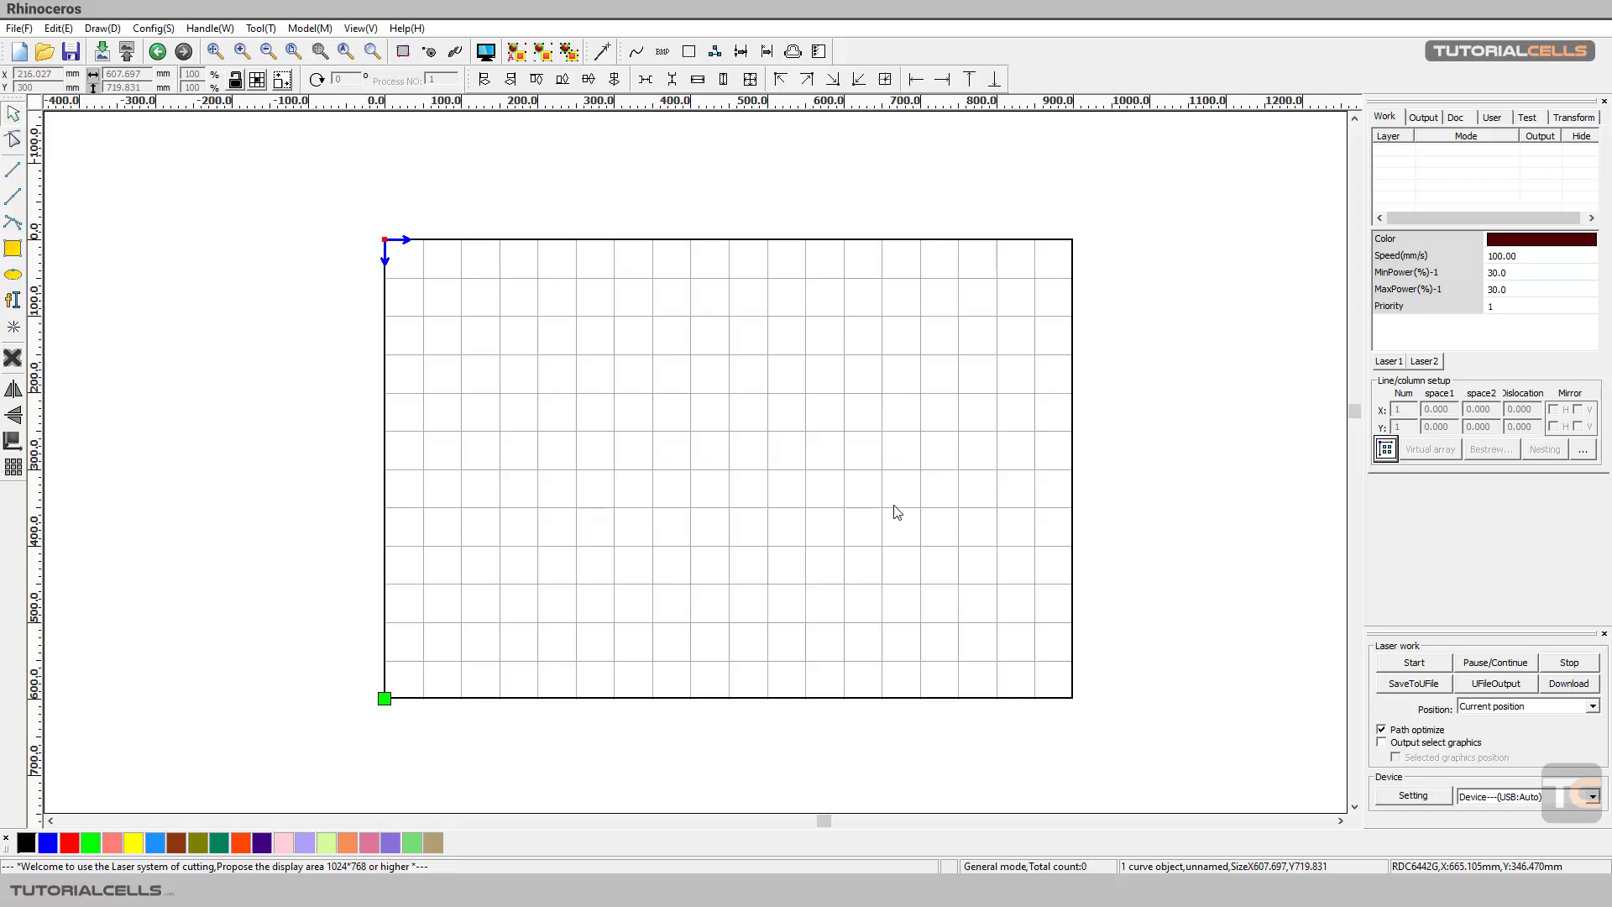
pyautogui.hotkey('alt', 'Tab')
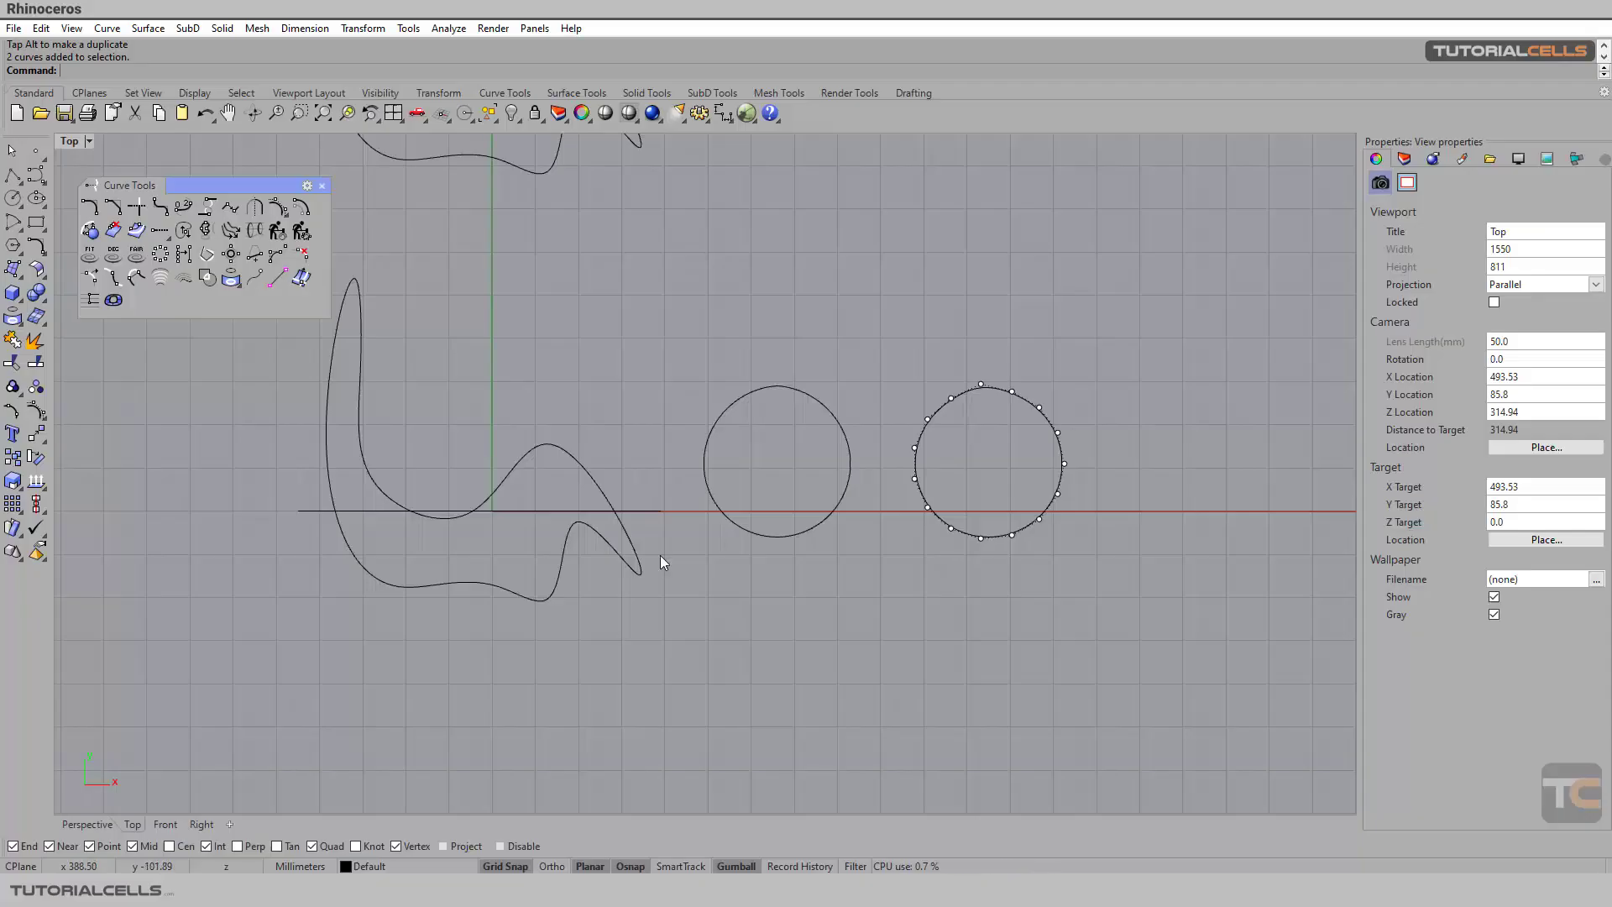
pyautogui.moveTo(565, 467); pyautogui.dragTo(674, 502, button='right')
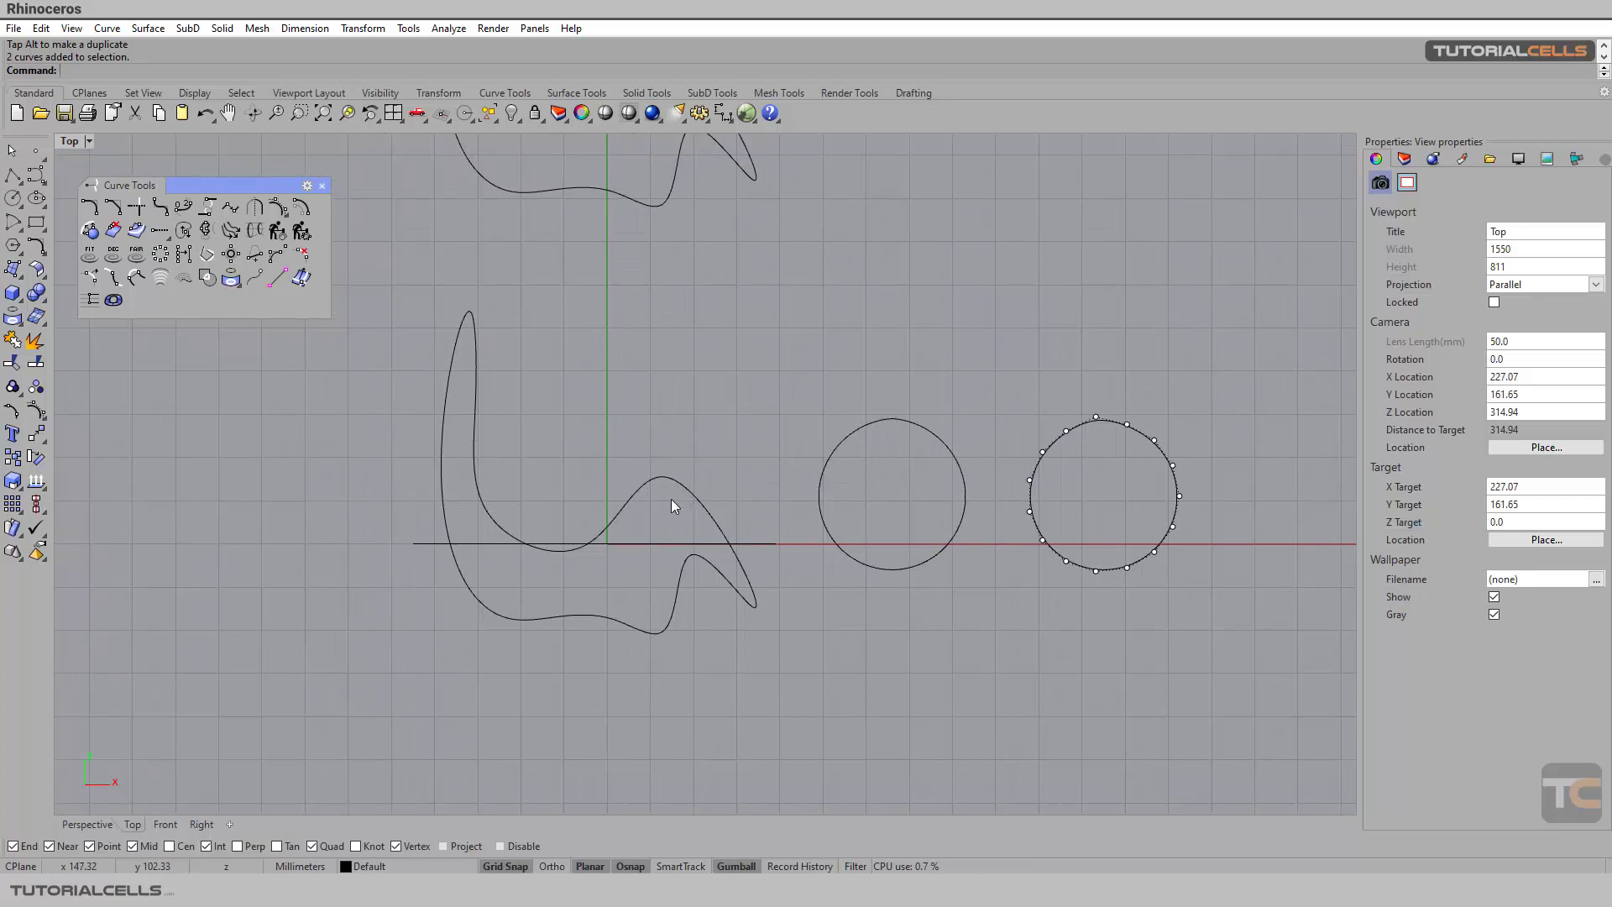
pyautogui.click(861, 427)
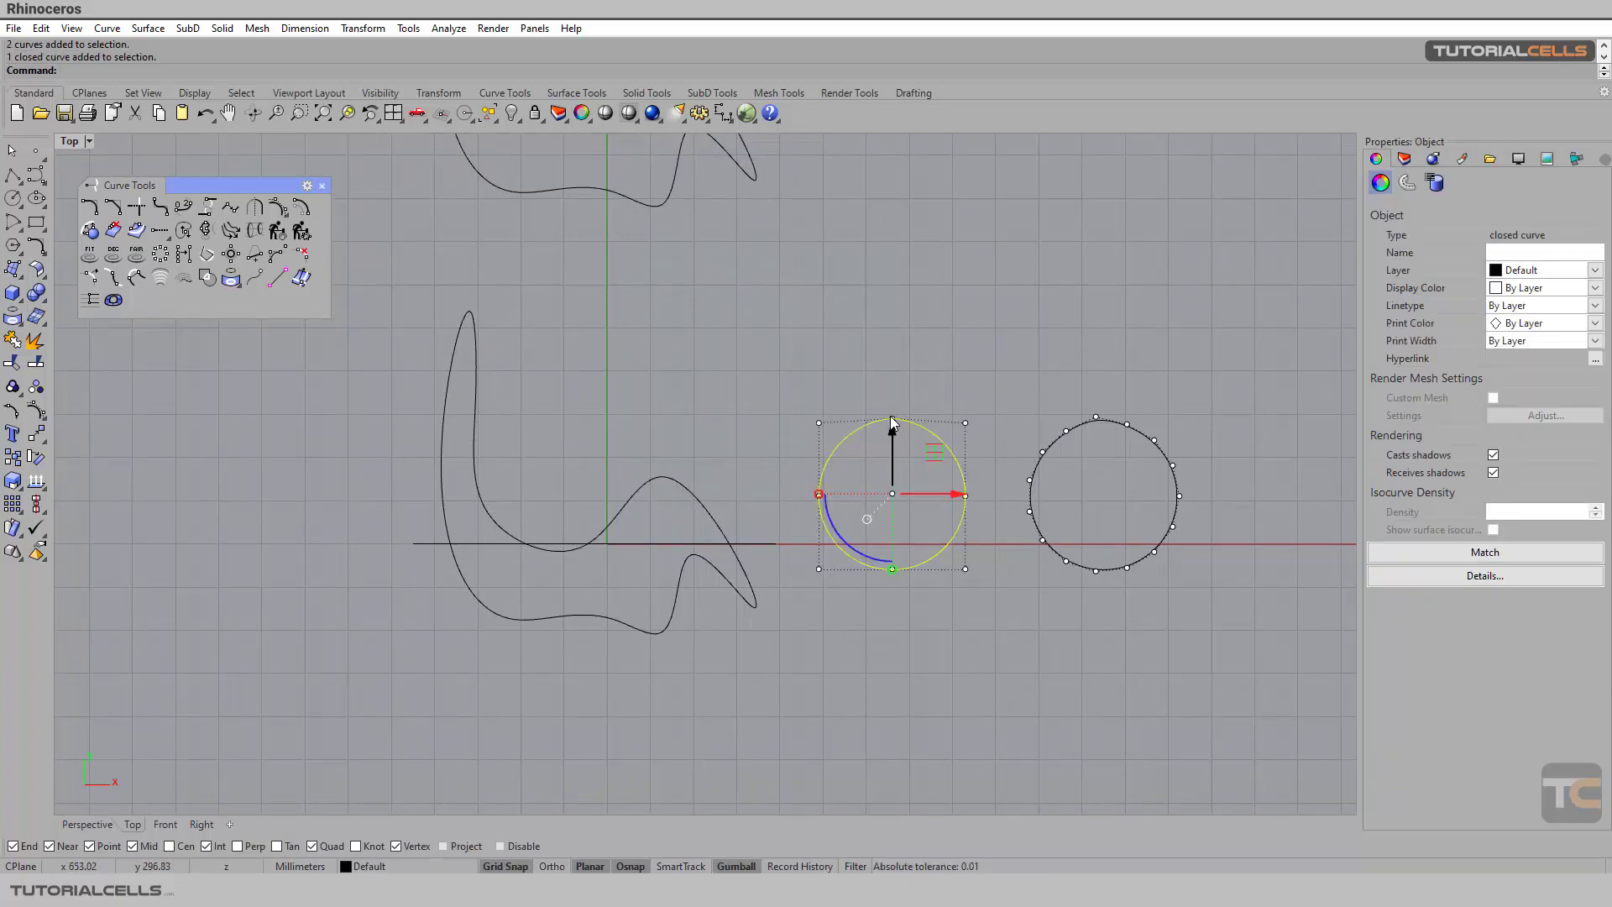
pyautogui.click(848, 416)
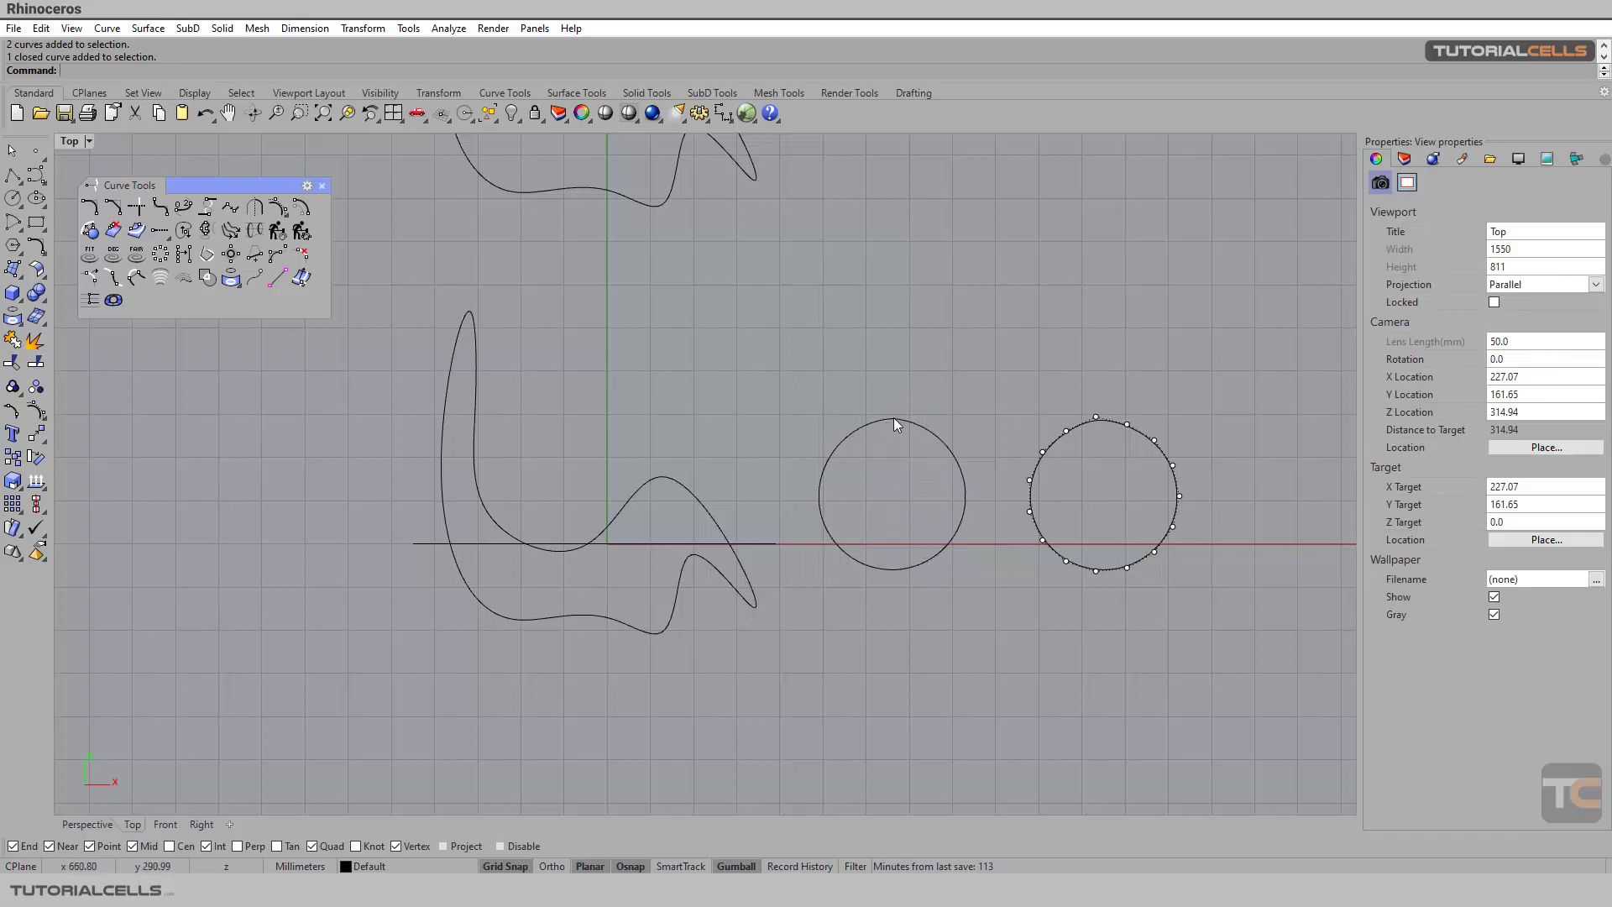
# Step: Rebuild the hook-shaped curve with 50 points at degree 3, giving 12.9241 maximum deviation
pyautogui.click(689, 496)
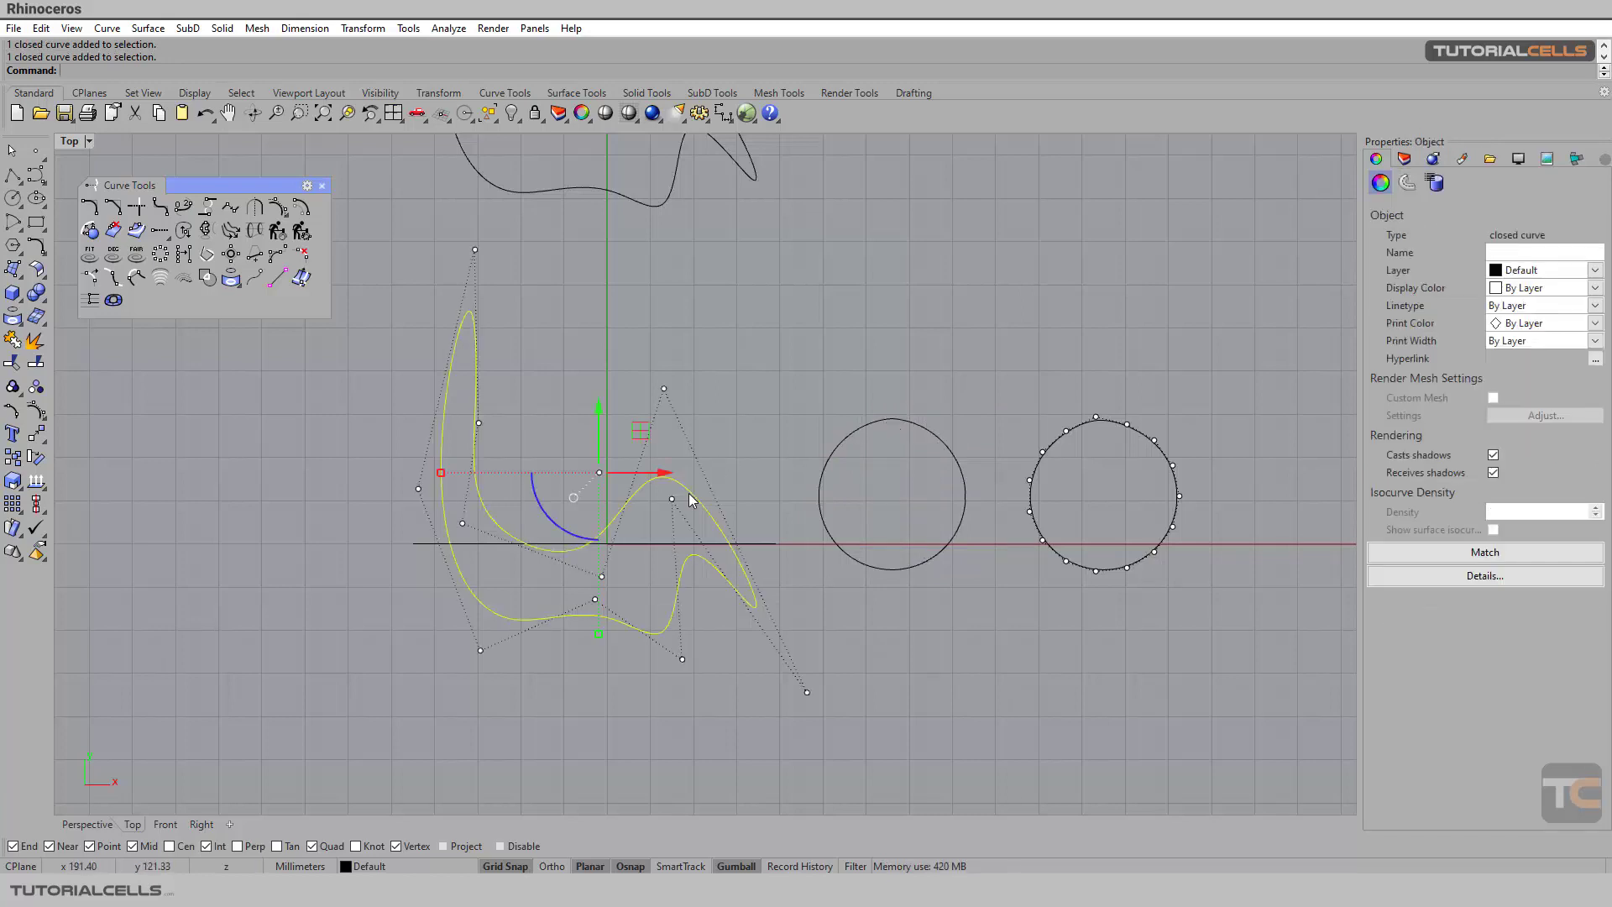
pyautogui.scroll(2, 591, 539)
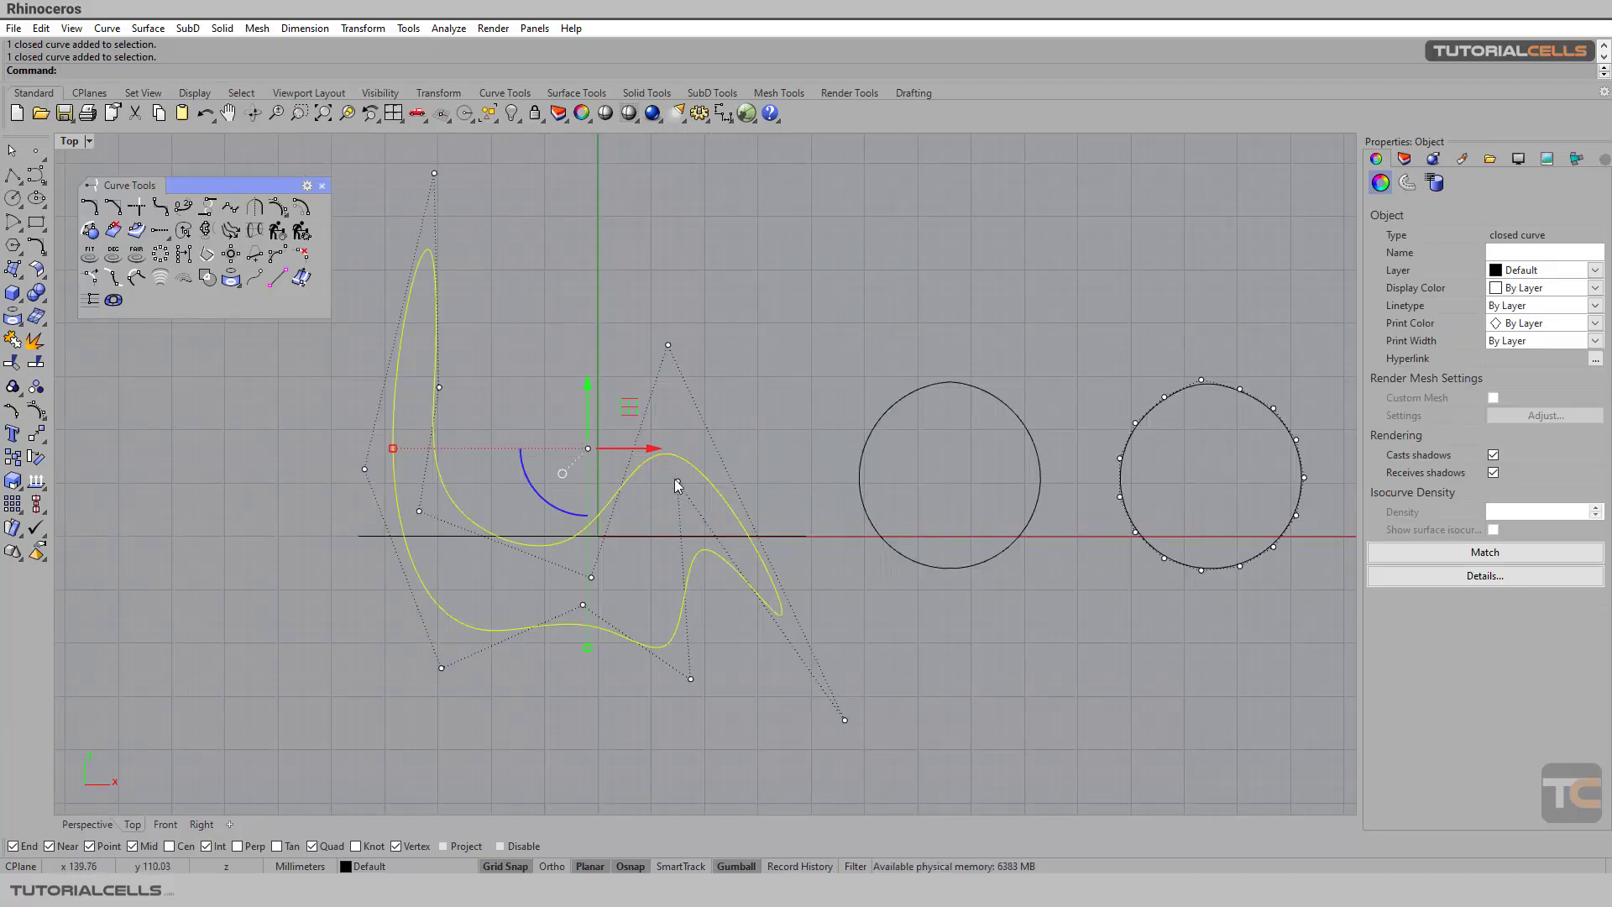
pyautogui.moveTo(597, 549); pyautogui.dragTo(629, 547, button='right')
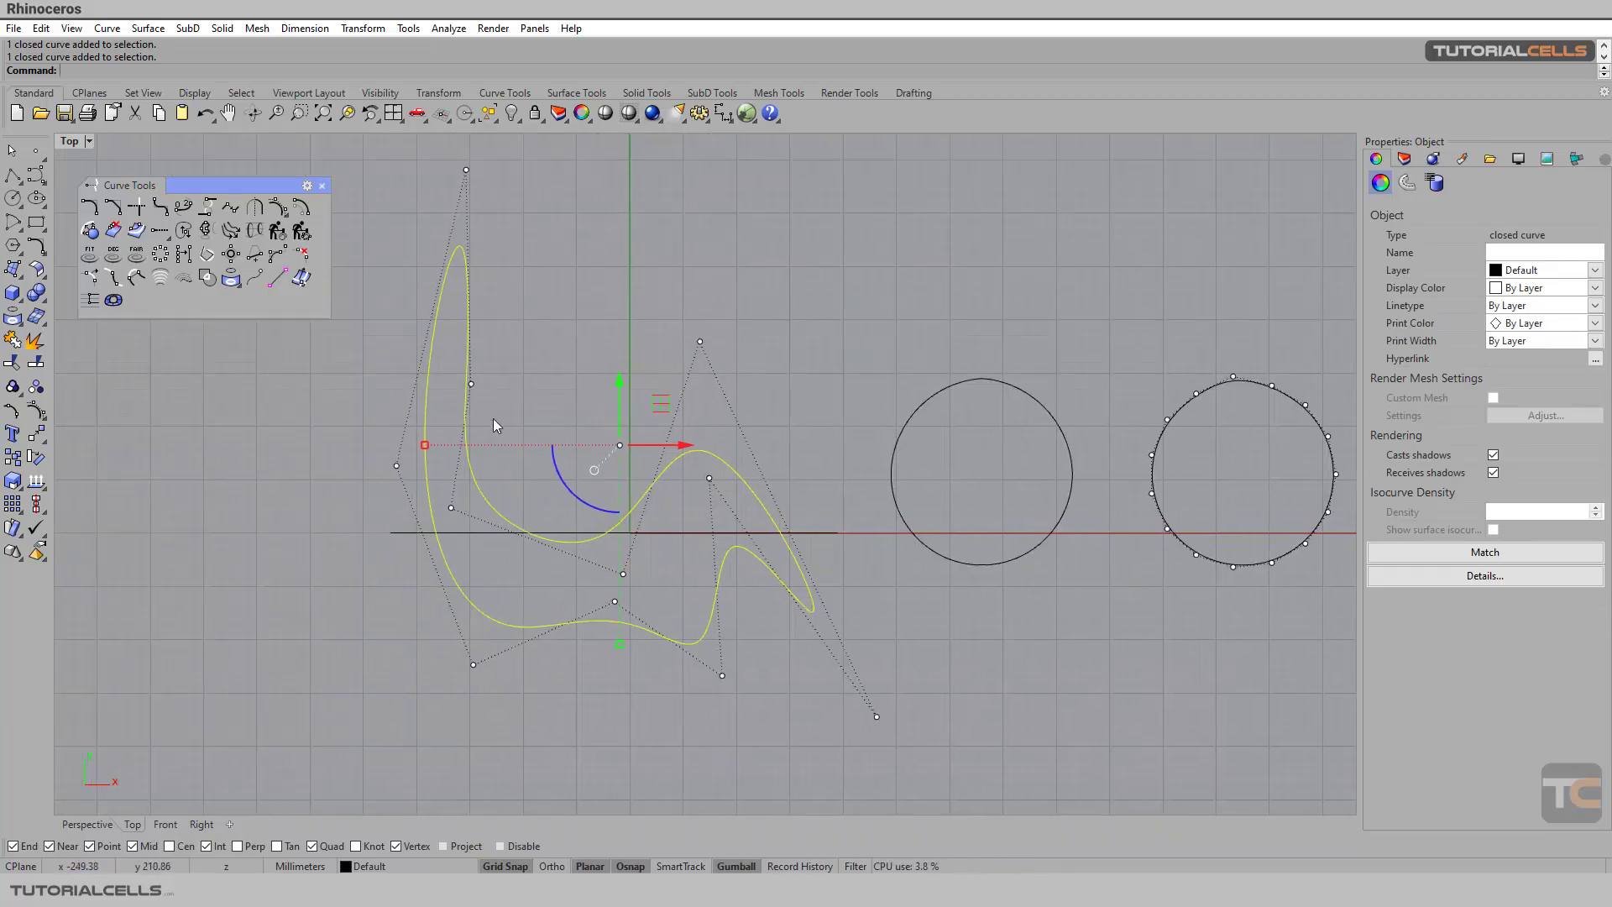
pyautogui.click(278, 230)
pyautogui.moveTo(358, 321); pyautogui.dragTo(206, 383)
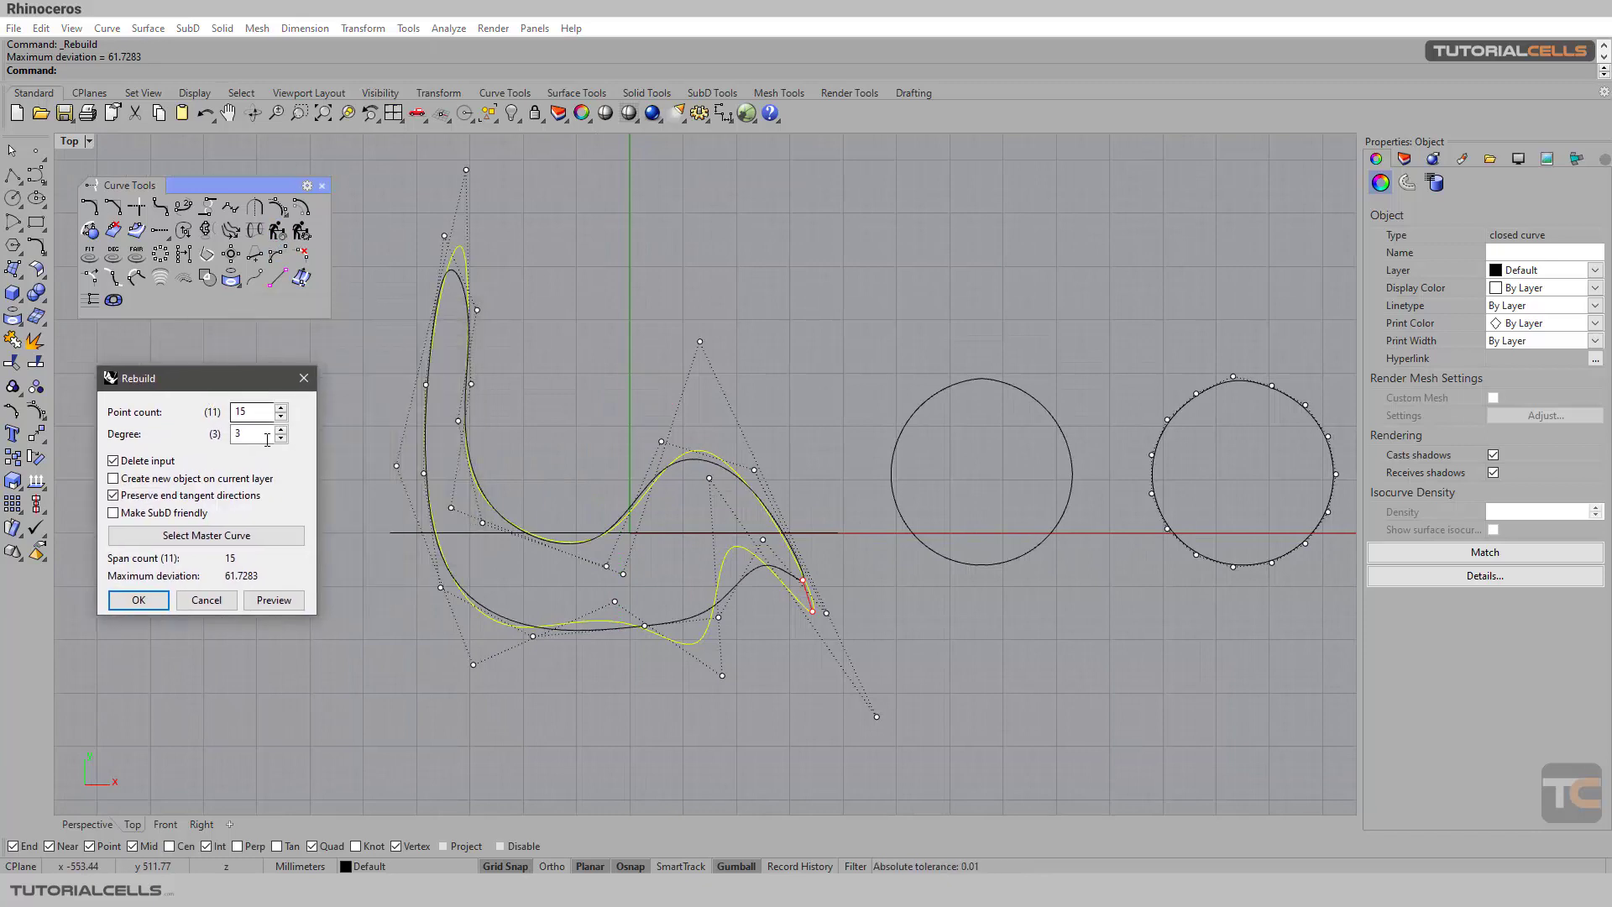
pyautogui.click(282, 408)
pyautogui.click(281, 409)
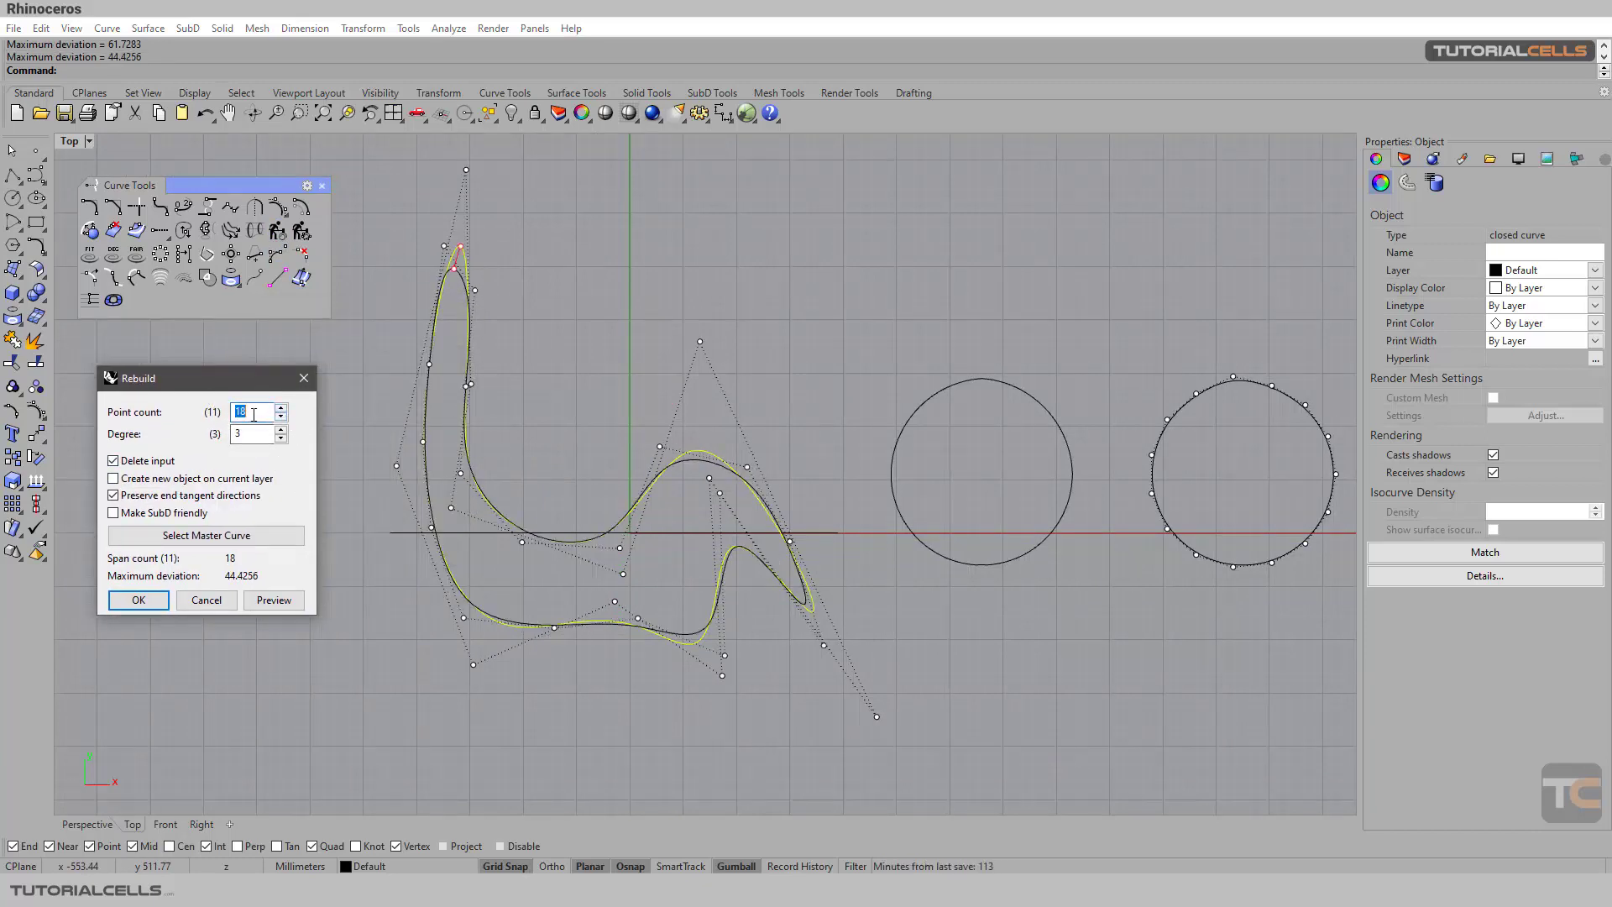
pyautogui.write('50')
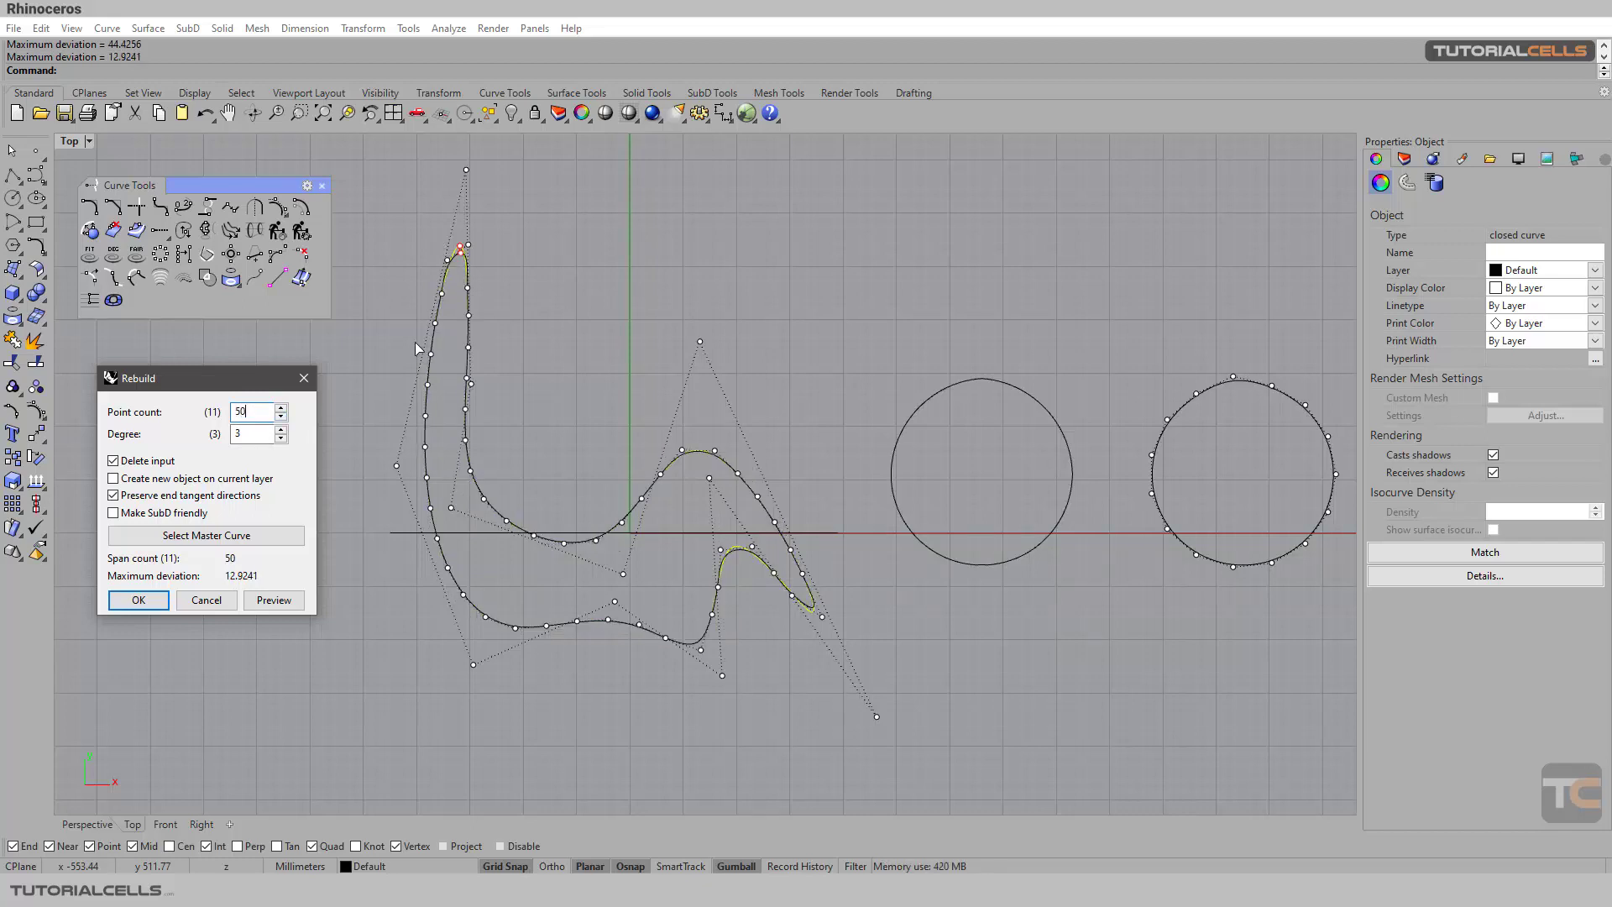
pyautogui.click(139, 600)
pyautogui.moveTo(601, 385); pyautogui.dragTo(646, 377, button='right')
pyautogui.press('Escape')
# Step: Undo the 50-point rebuild so the hook-shaped curve regains its original control points
pyautogui.click(645, 519)
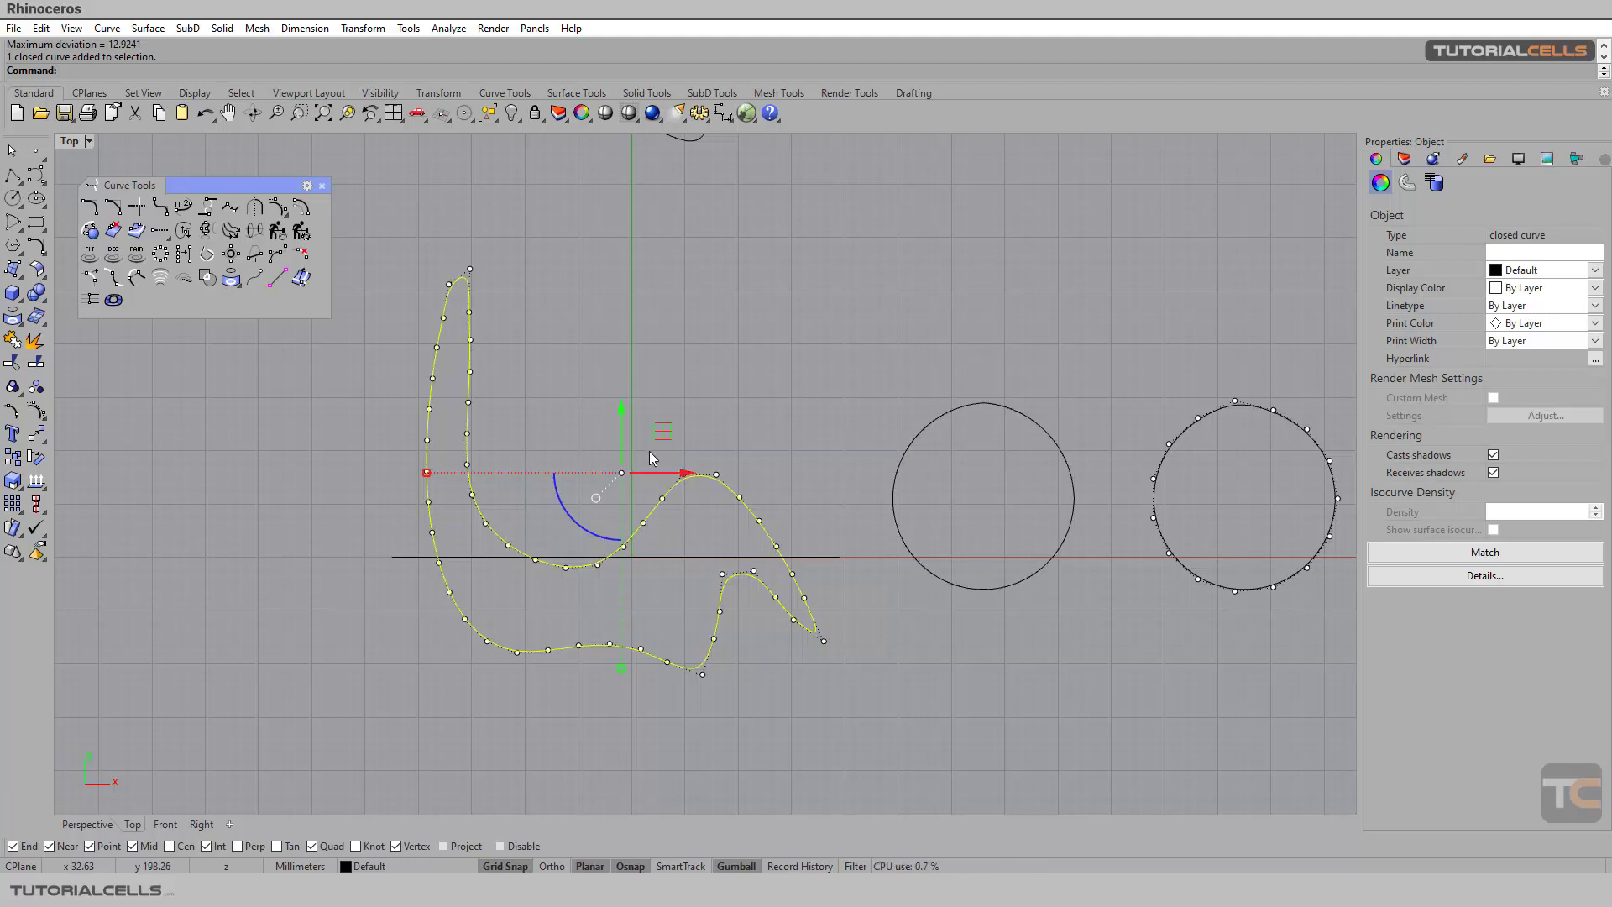
pyautogui.moveTo(656, 427); pyautogui.dragTo(763, 377, button='right')
pyautogui.click(430, 400)
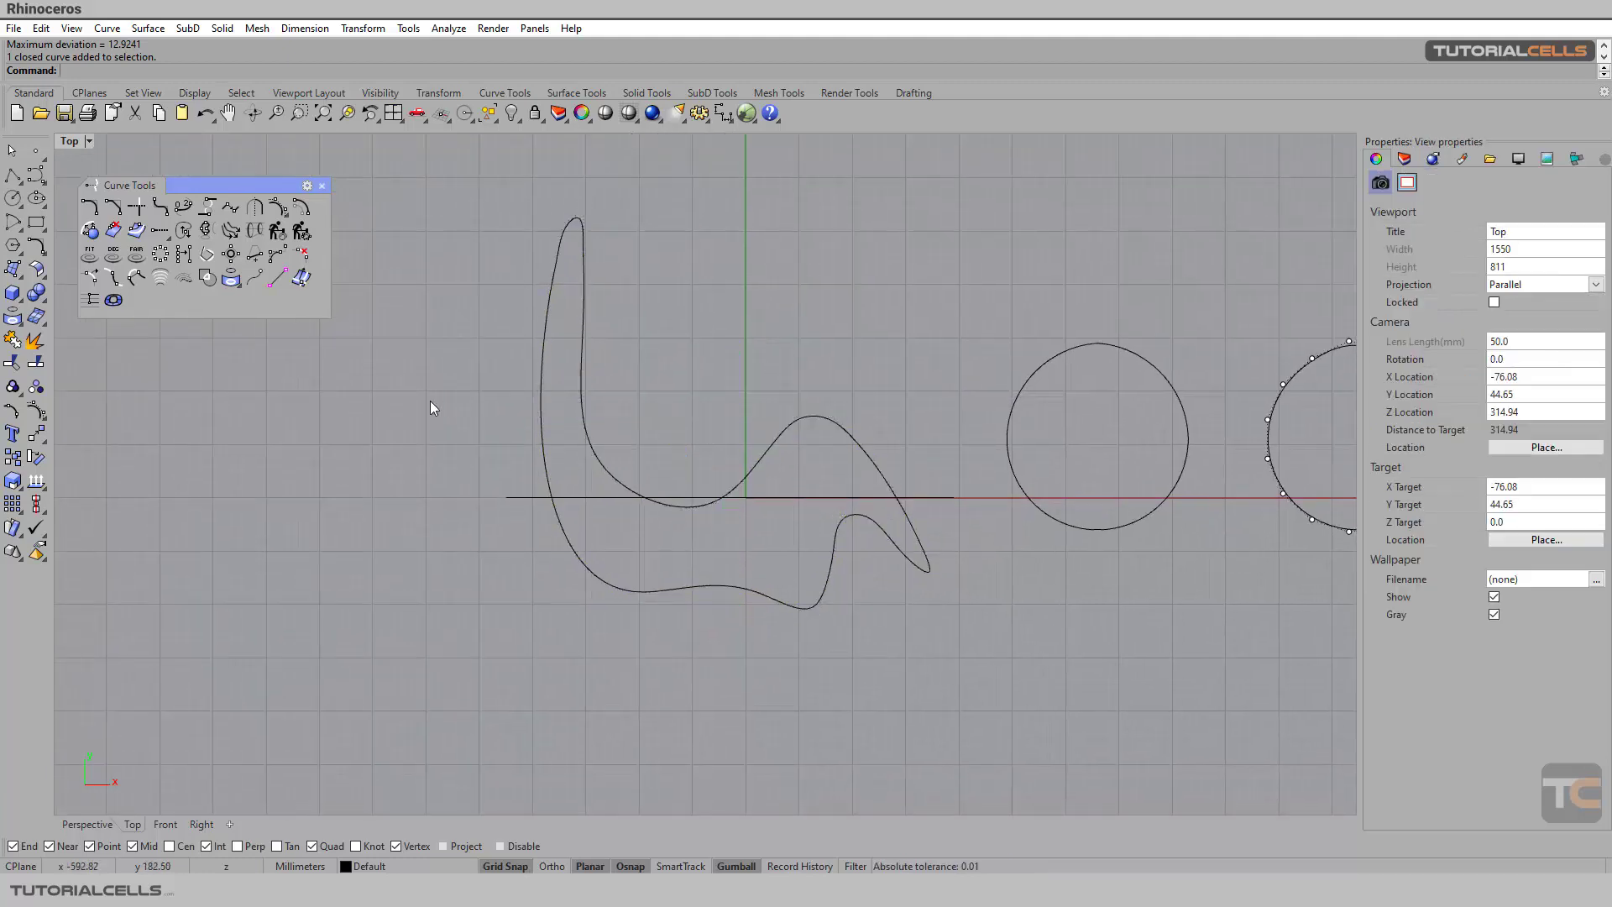
pyautogui.hotkey('ctrl', 'z')
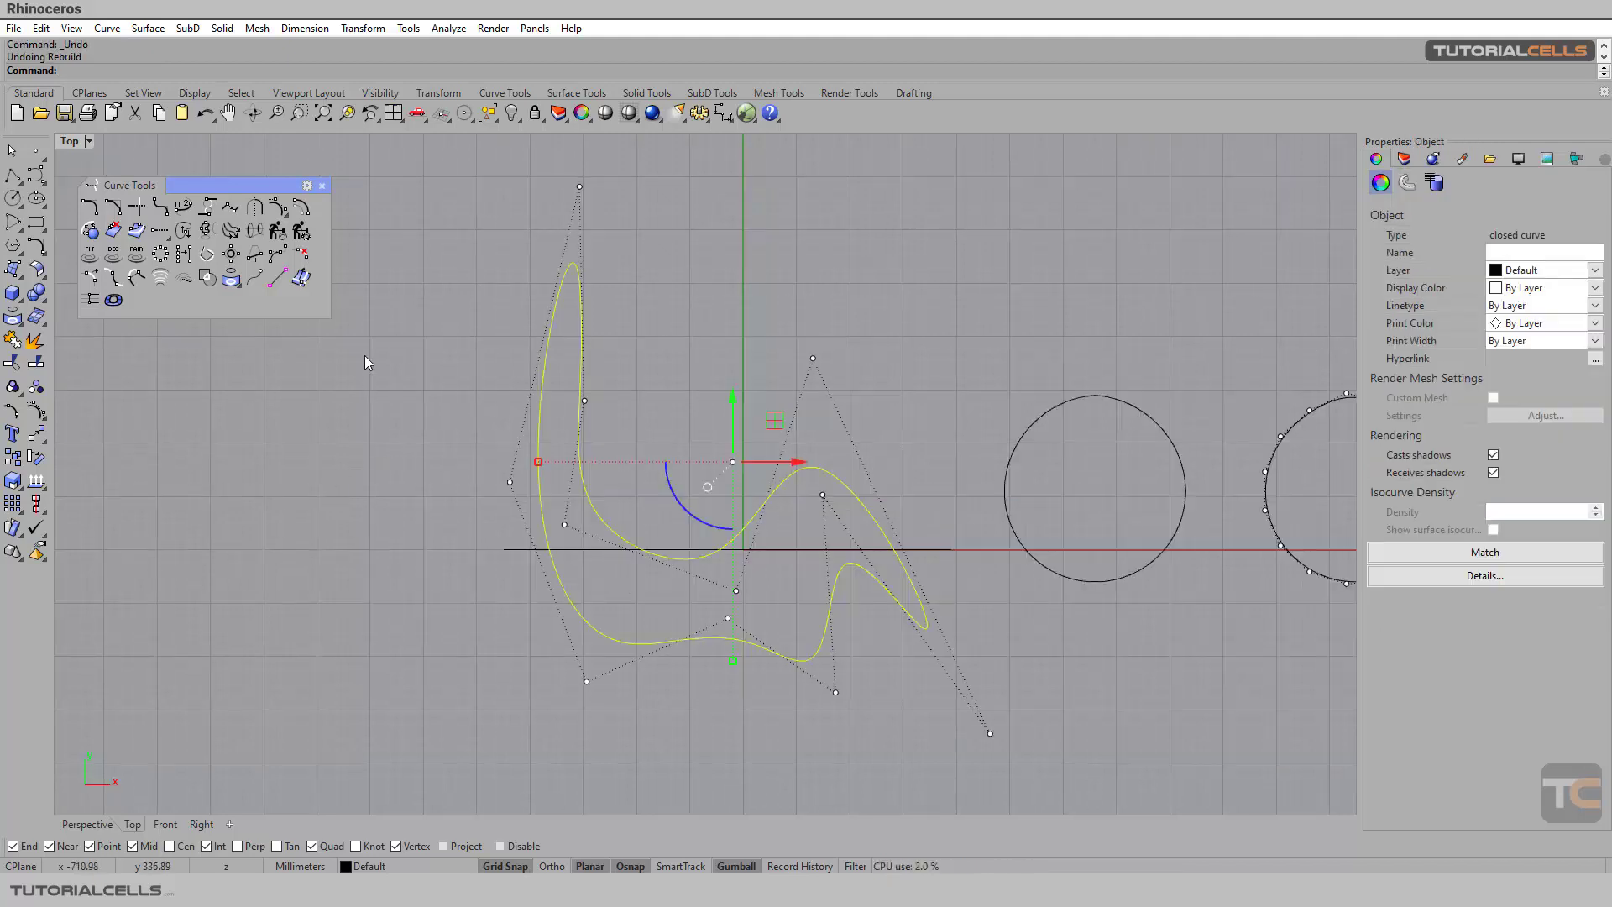
# Step: Start RebuildNonUniform on the hook-shaped curve and shift a fit point on its lower section
pyautogui.click(301, 232)
pyautogui.scroll(3, 609, 424)
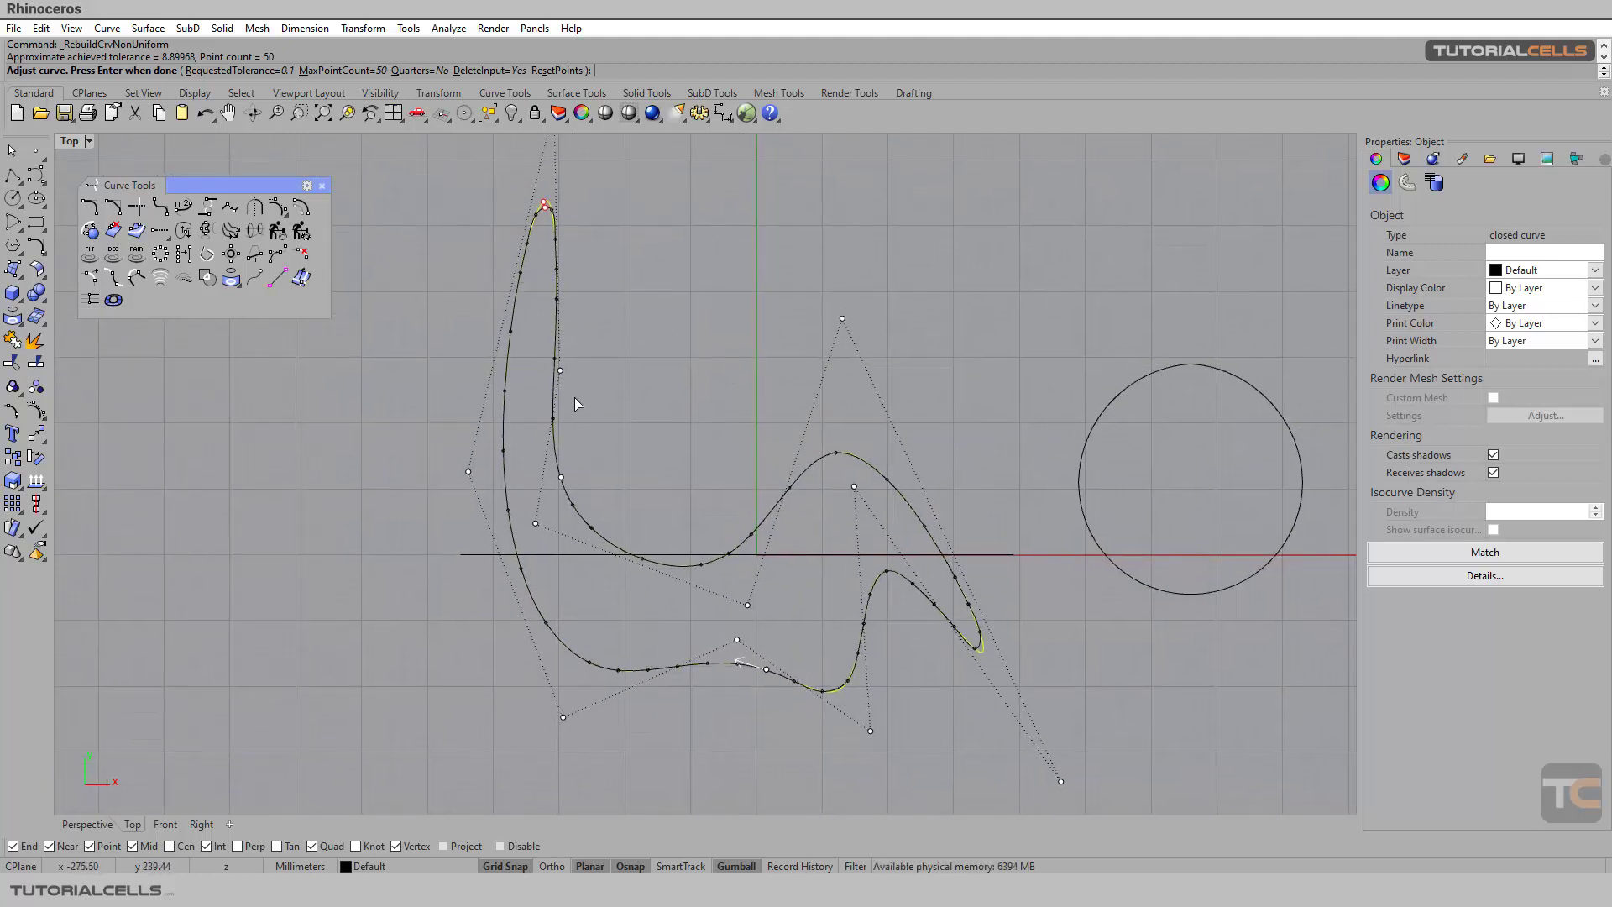
pyautogui.click(743, 664)
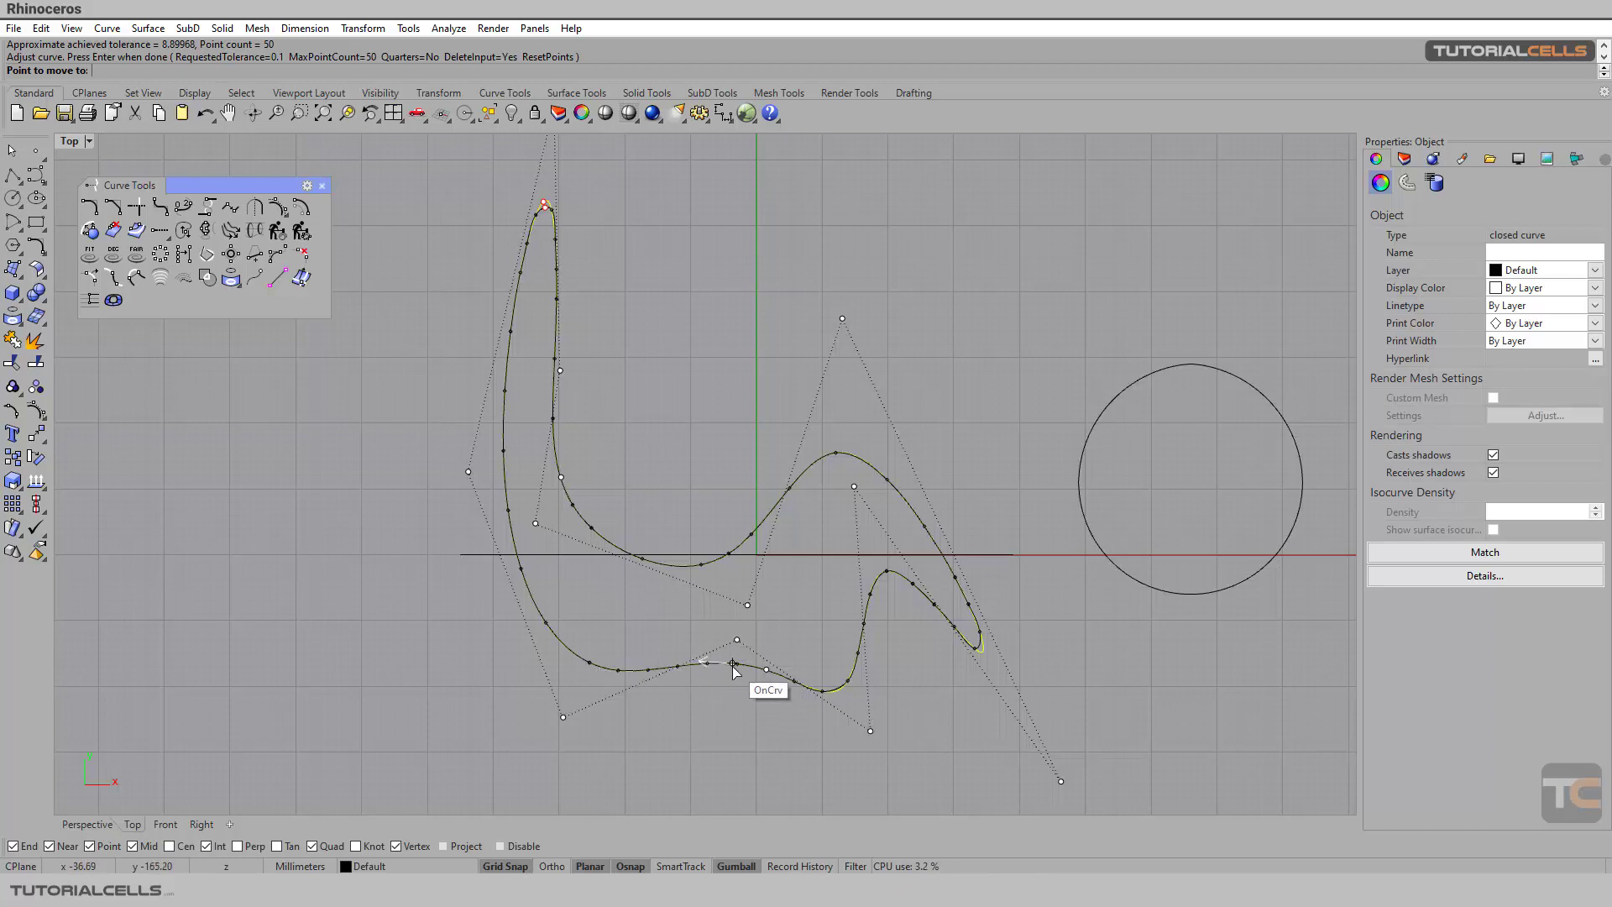
pyautogui.click(752, 666)
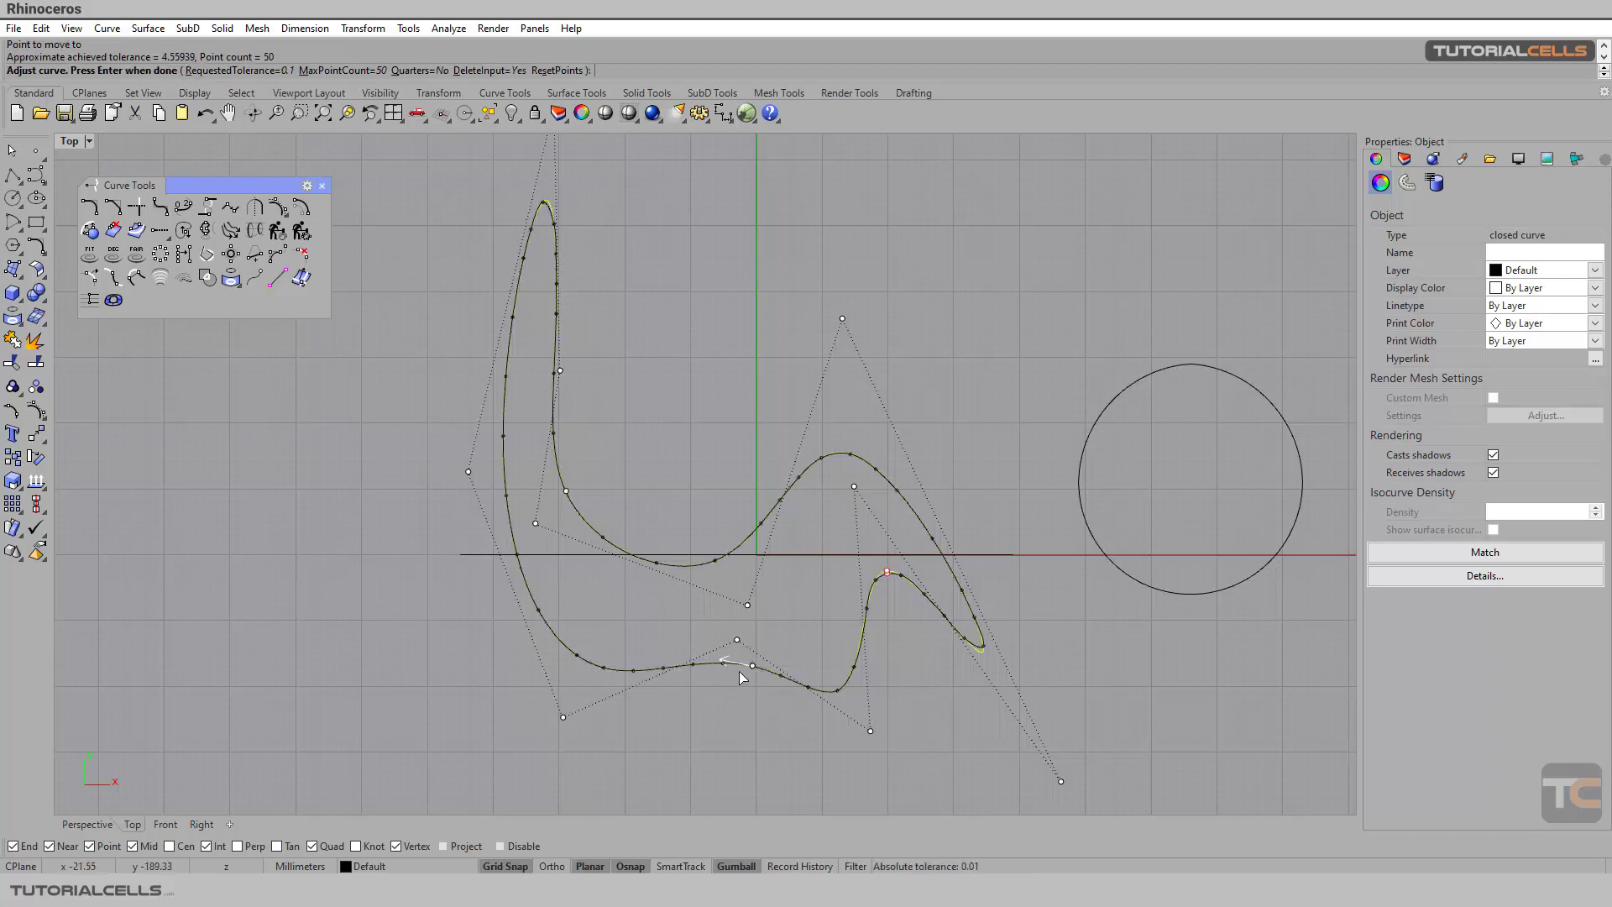
pyautogui.scroll(5, 727, 665)
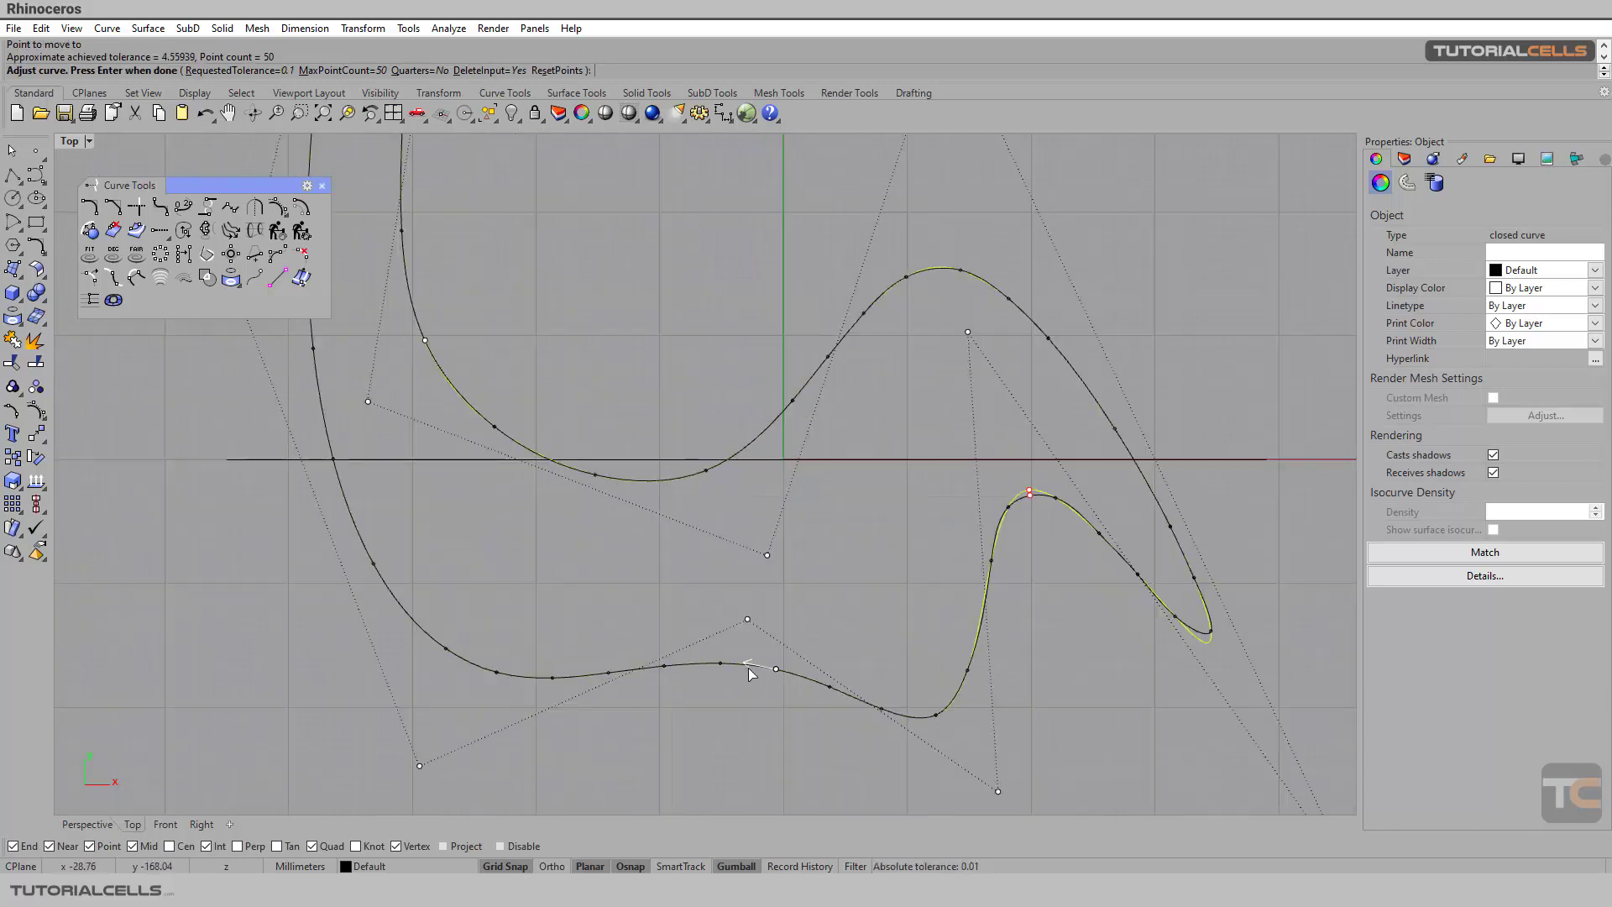
pyautogui.scroll(3, 749, 666)
pyautogui.click(763, 673)
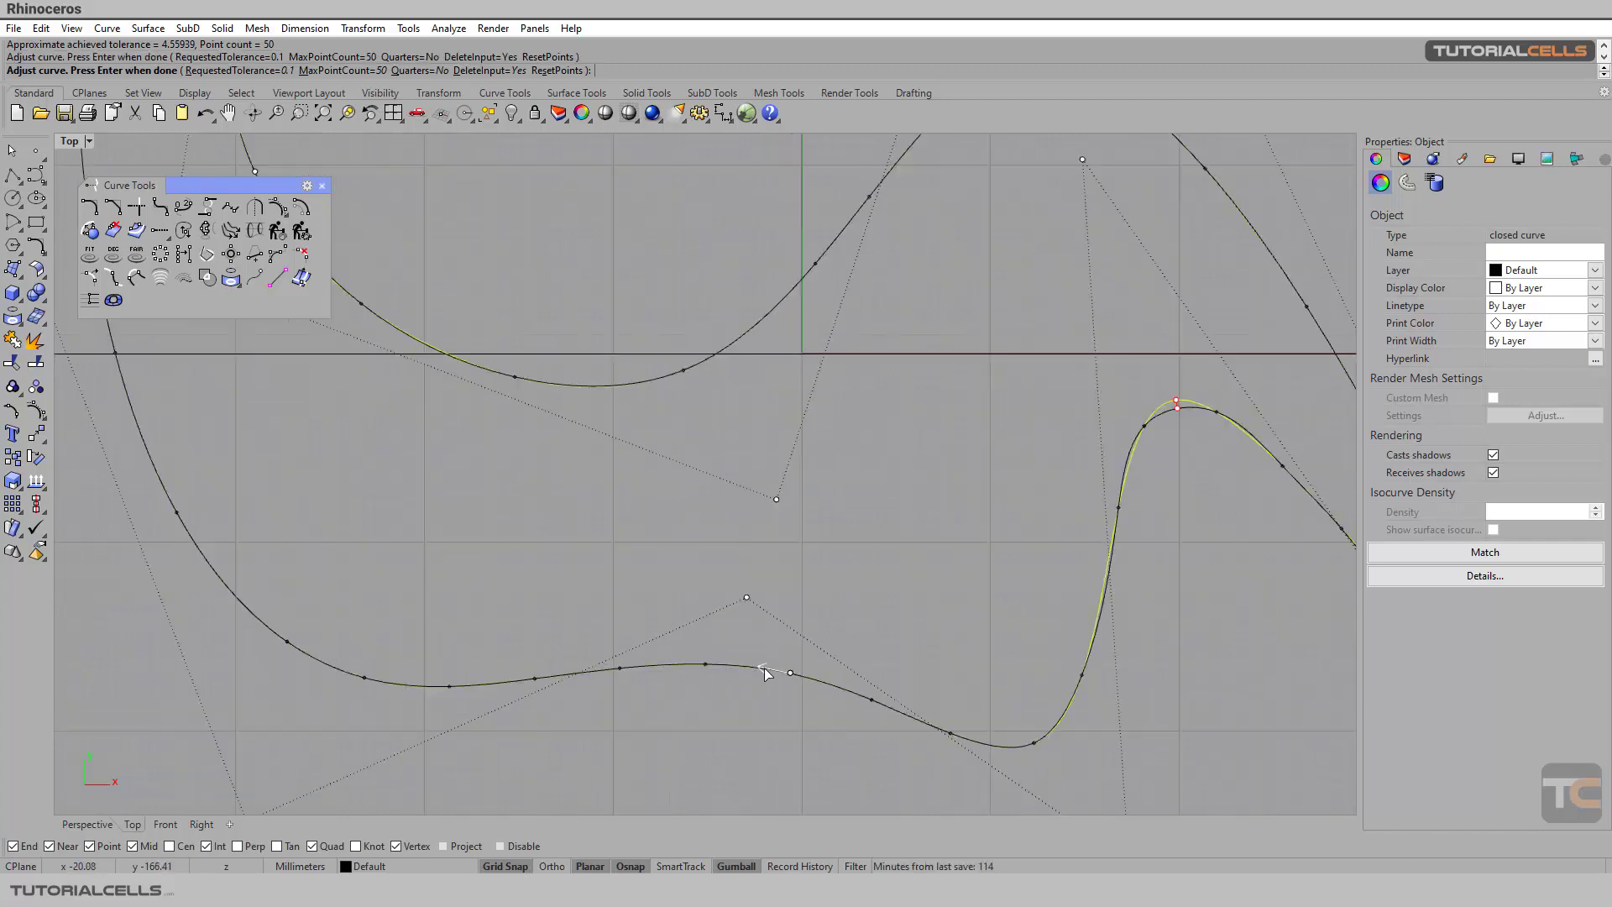
pyautogui.click(768, 682)
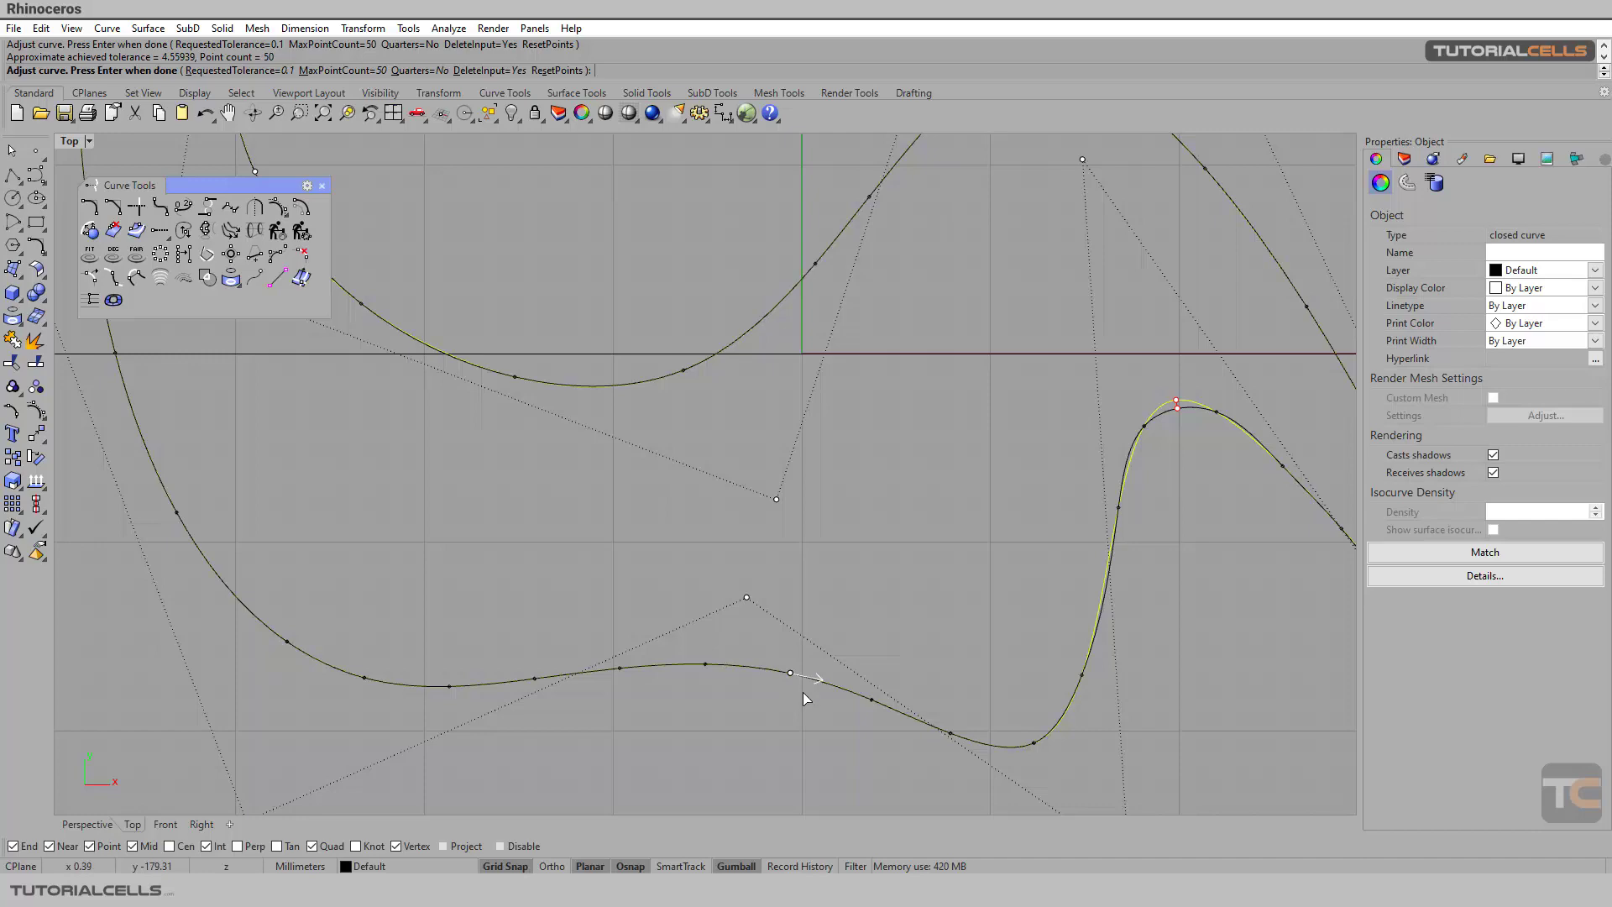
# Step: Slide two more fit points further along the curve toward its end
pyautogui.scroll(-2, 802, 691)
pyautogui.moveTo(819, 574); pyautogui.dragTo(723, 569, button='right')
pyautogui.scroll(3, 934, 497)
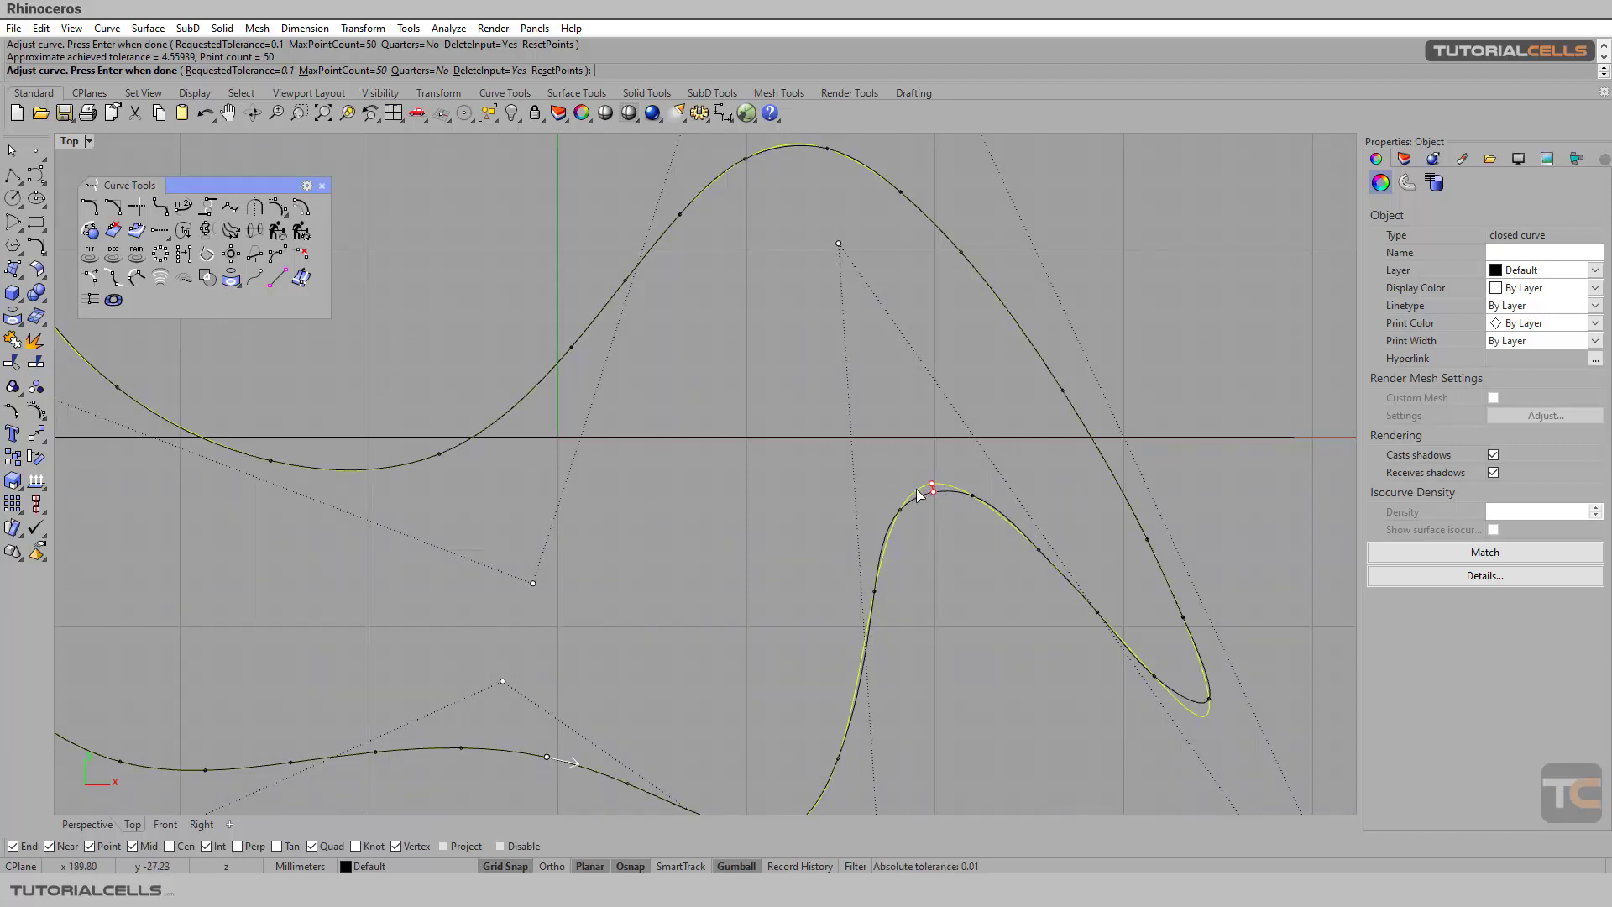
pyautogui.scroll(-3, 921, 506)
pyautogui.moveTo(856, 514); pyautogui.dragTo(890, 516, button='right')
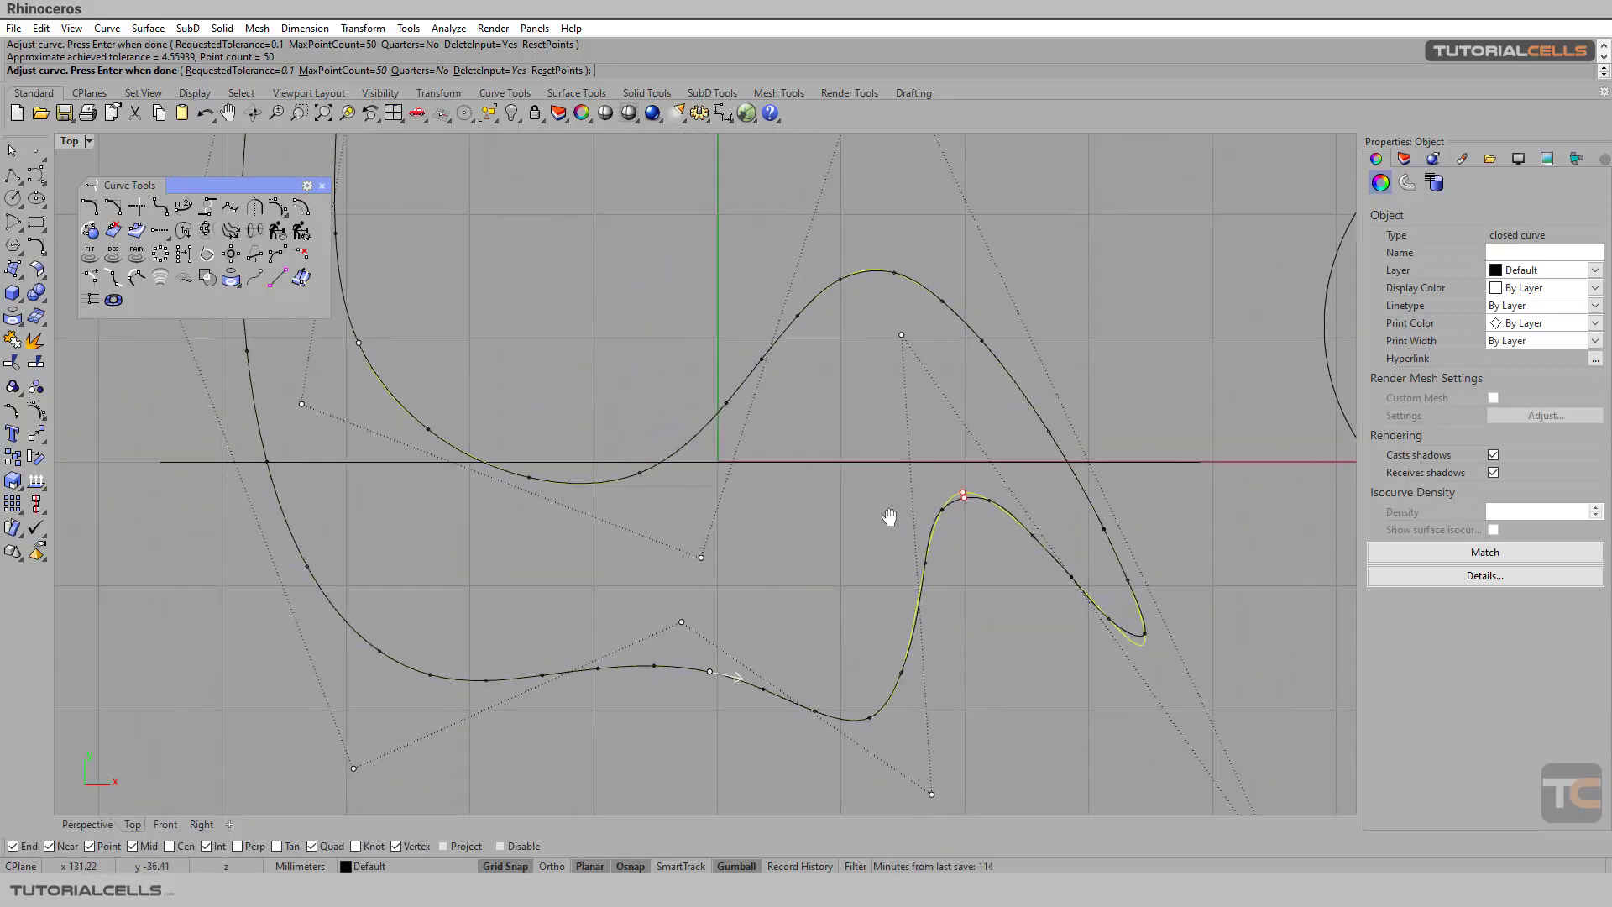
pyautogui.scroll(-2, 874, 509)
pyautogui.moveTo(607, 455); pyautogui.dragTo(646, 517, button='right')
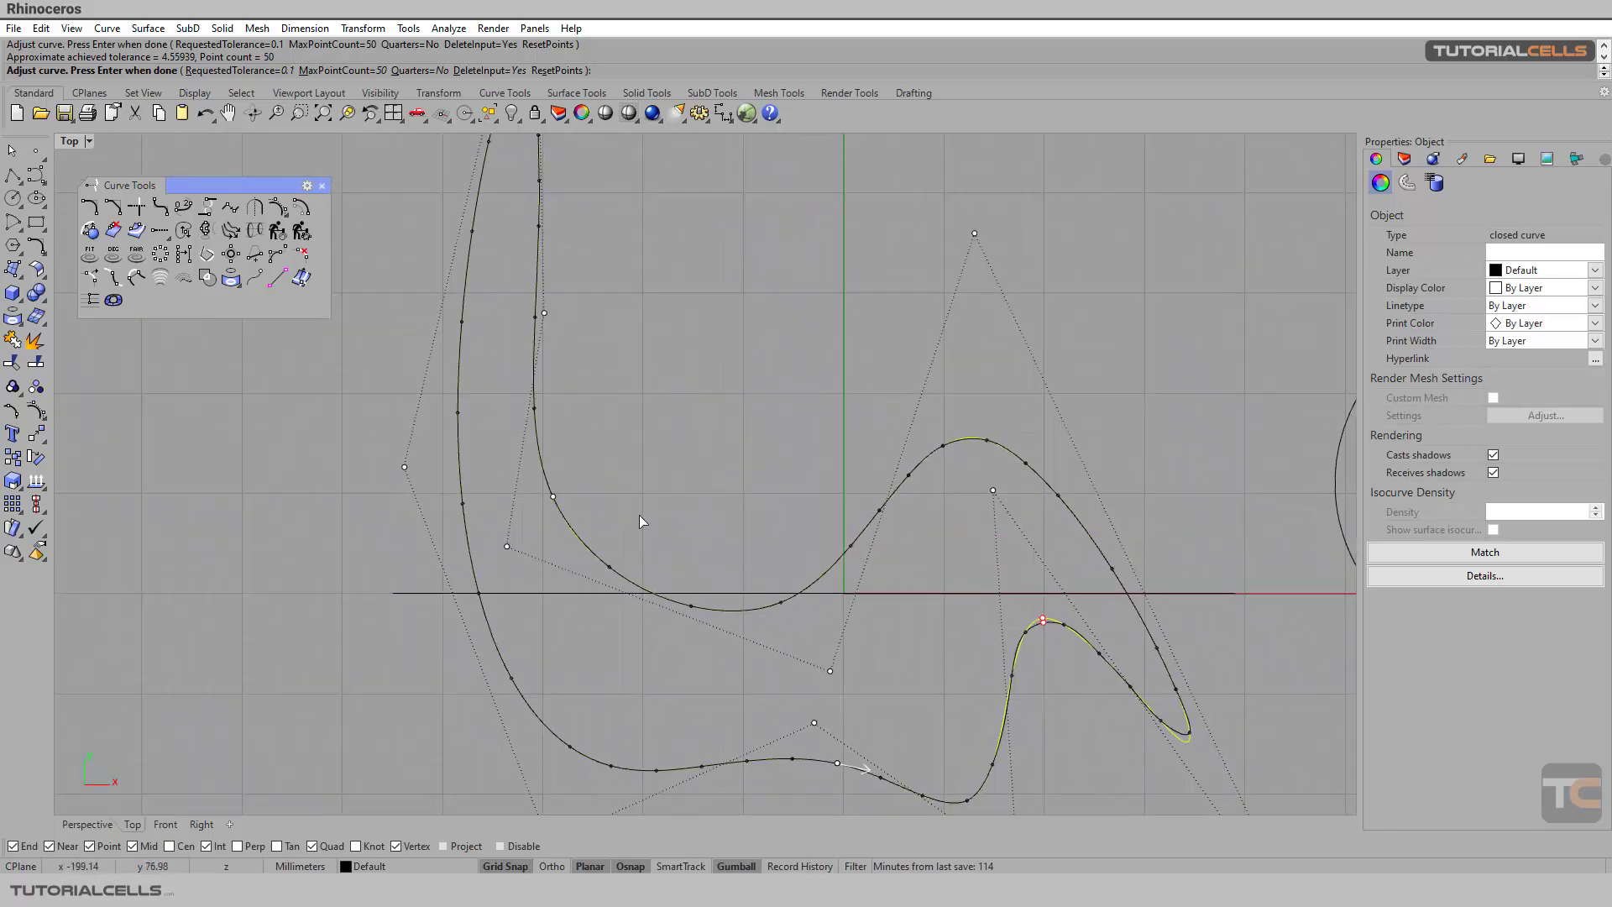
pyautogui.click(551, 499)
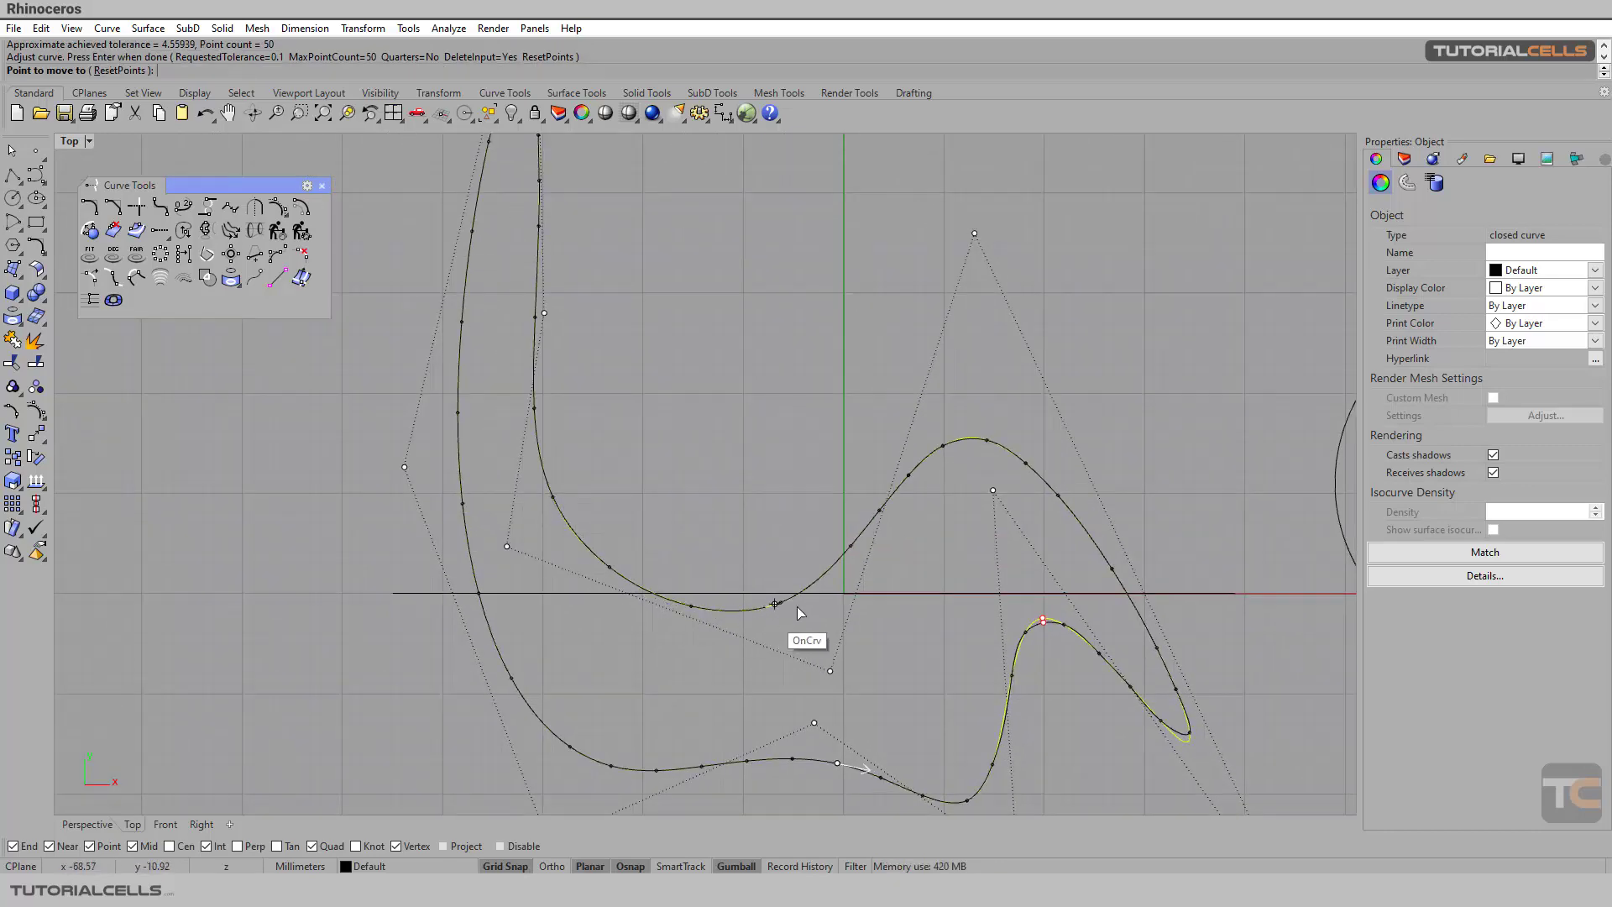
pyautogui.click(828, 568)
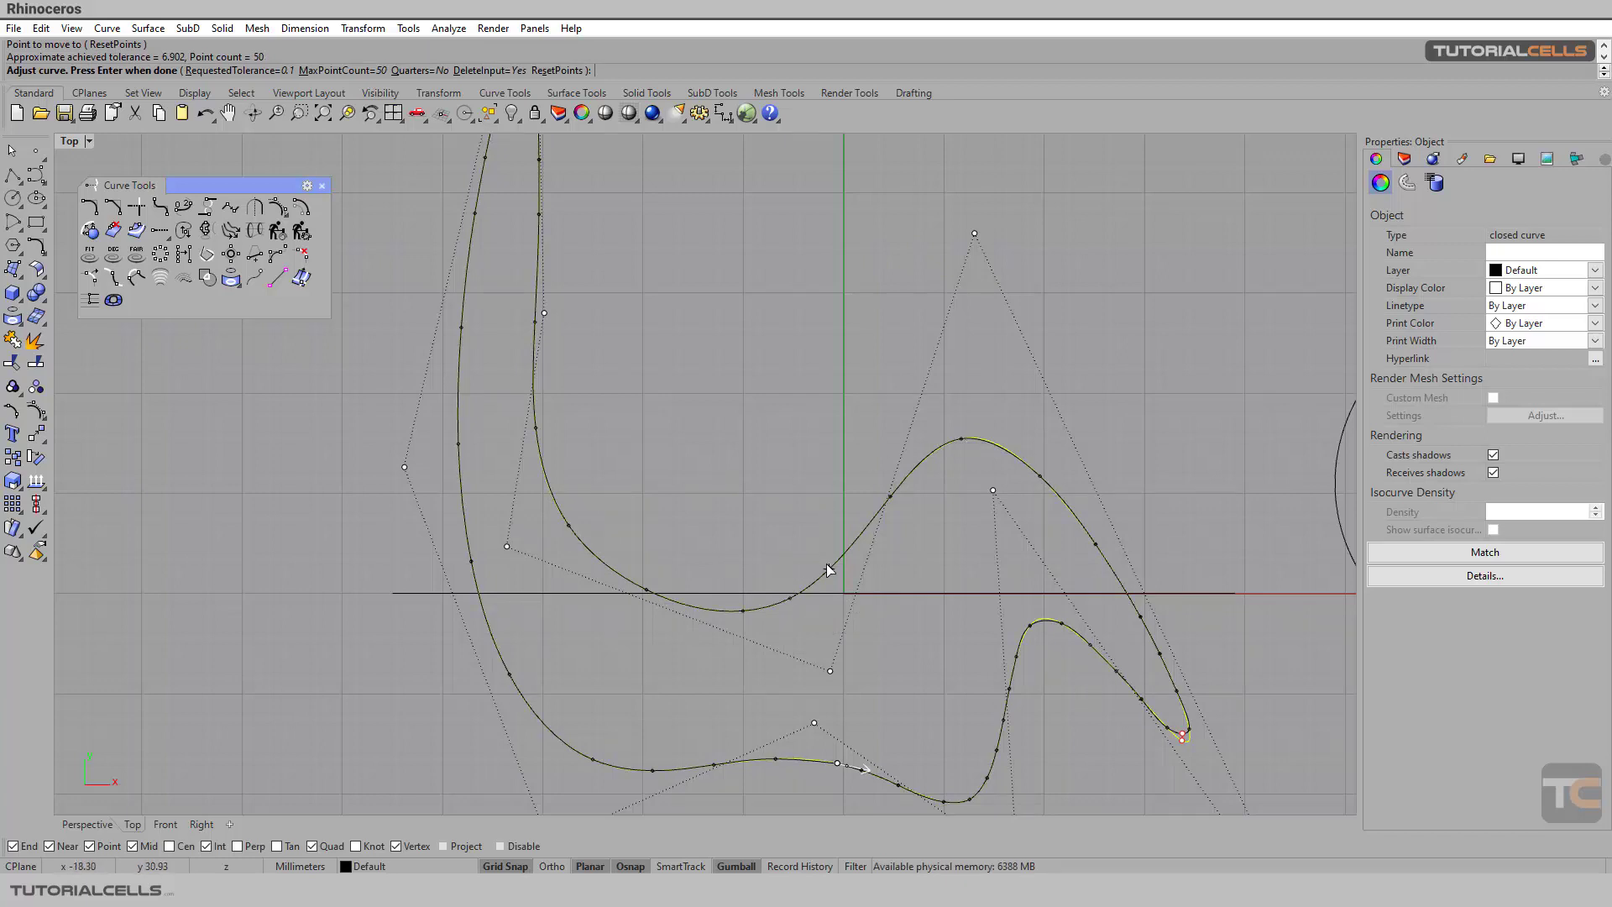
pyautogui.click(996, 497)
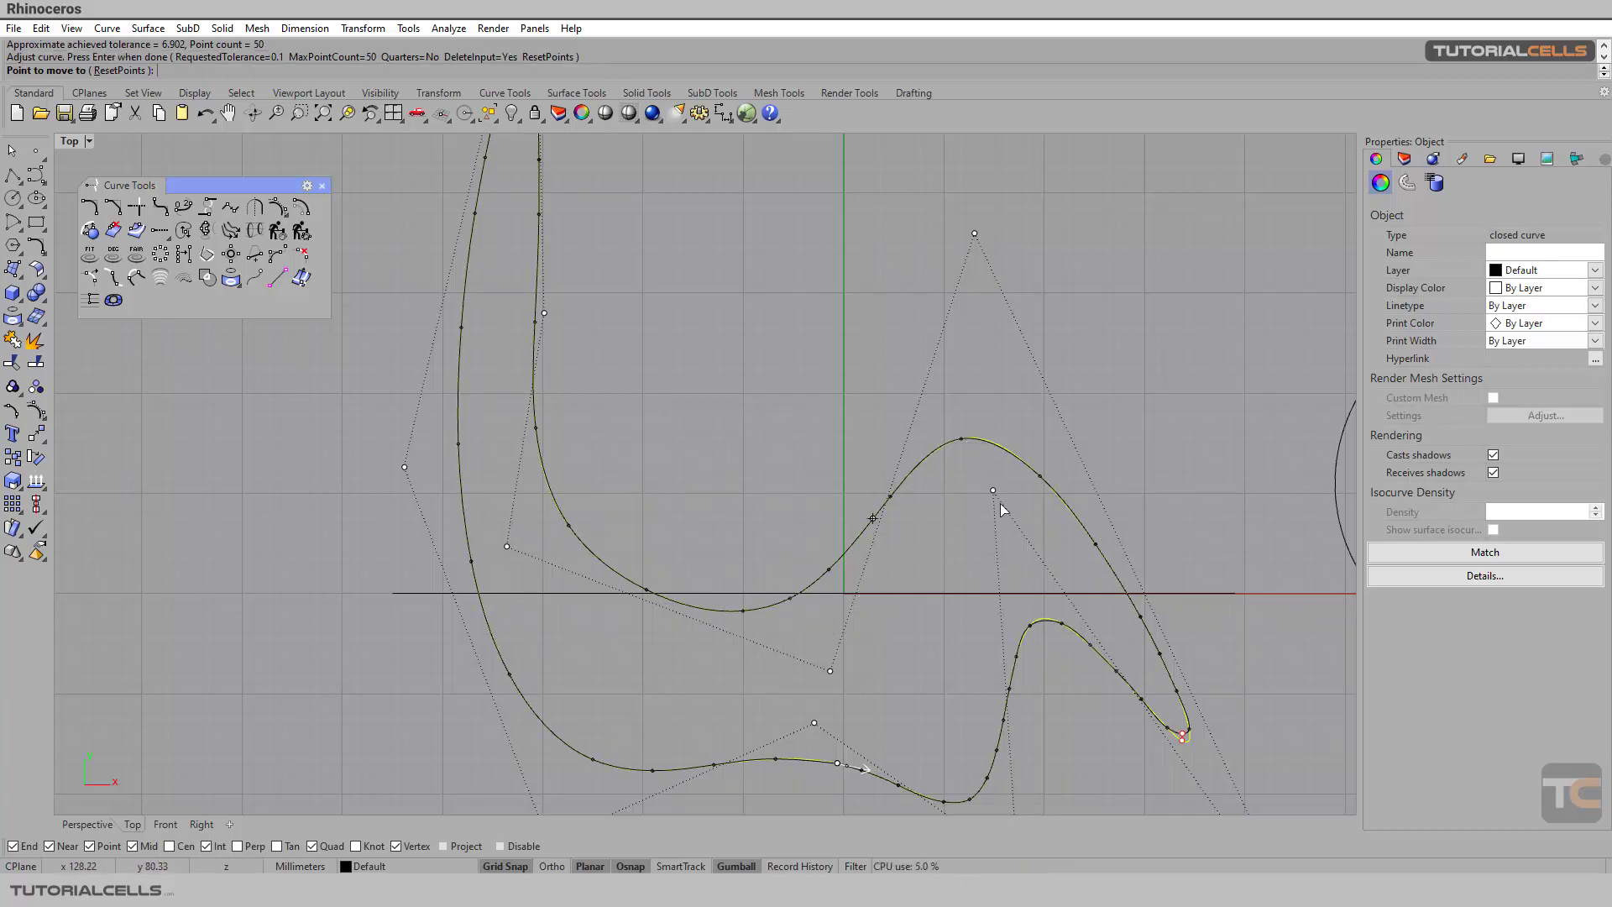
pyautogui.click(1180, 727)
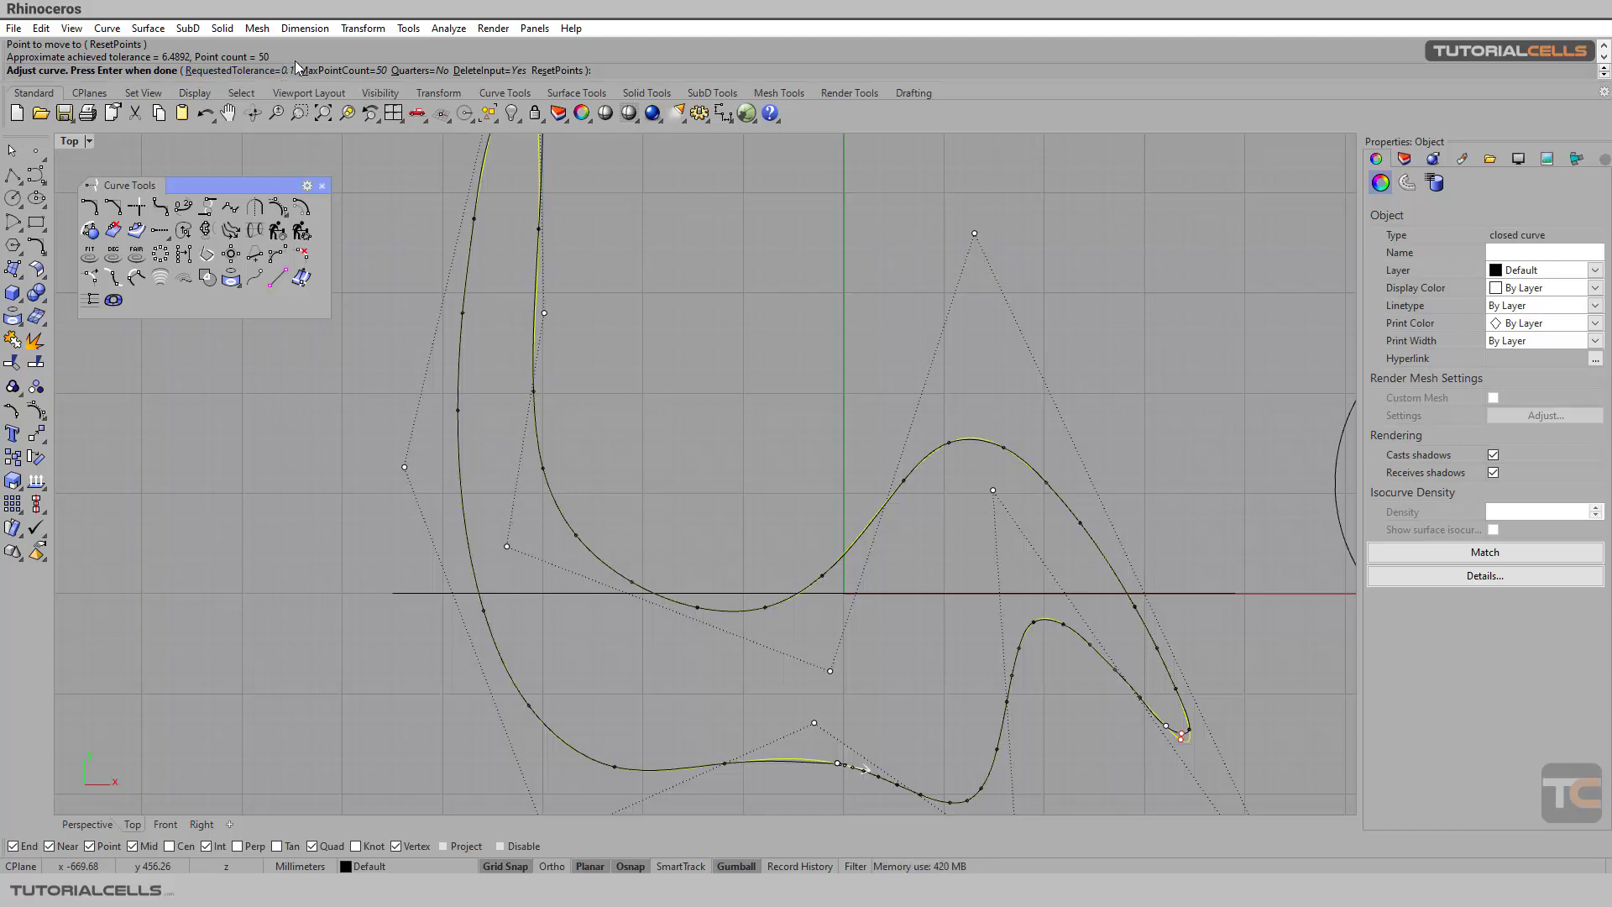
# Step: Try a maximum point count of 10, then cancel the non-uniform rebuild
pyautogui.click(343, 71)
pyautogui.scroll(-3, 554, 334)
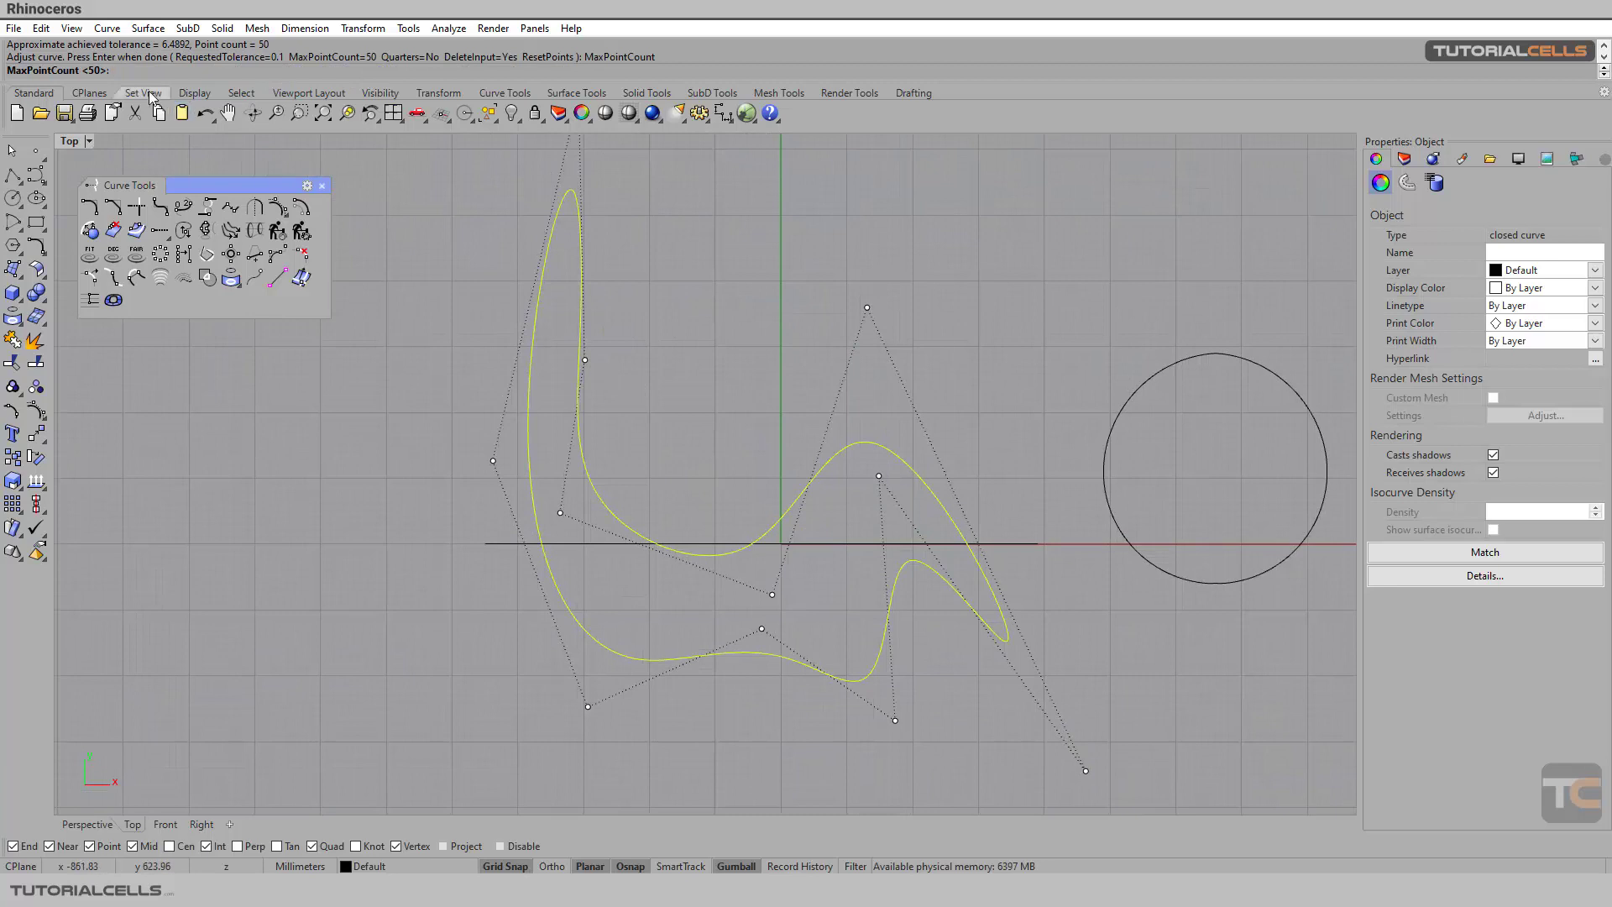
pyautogui.press('Return')
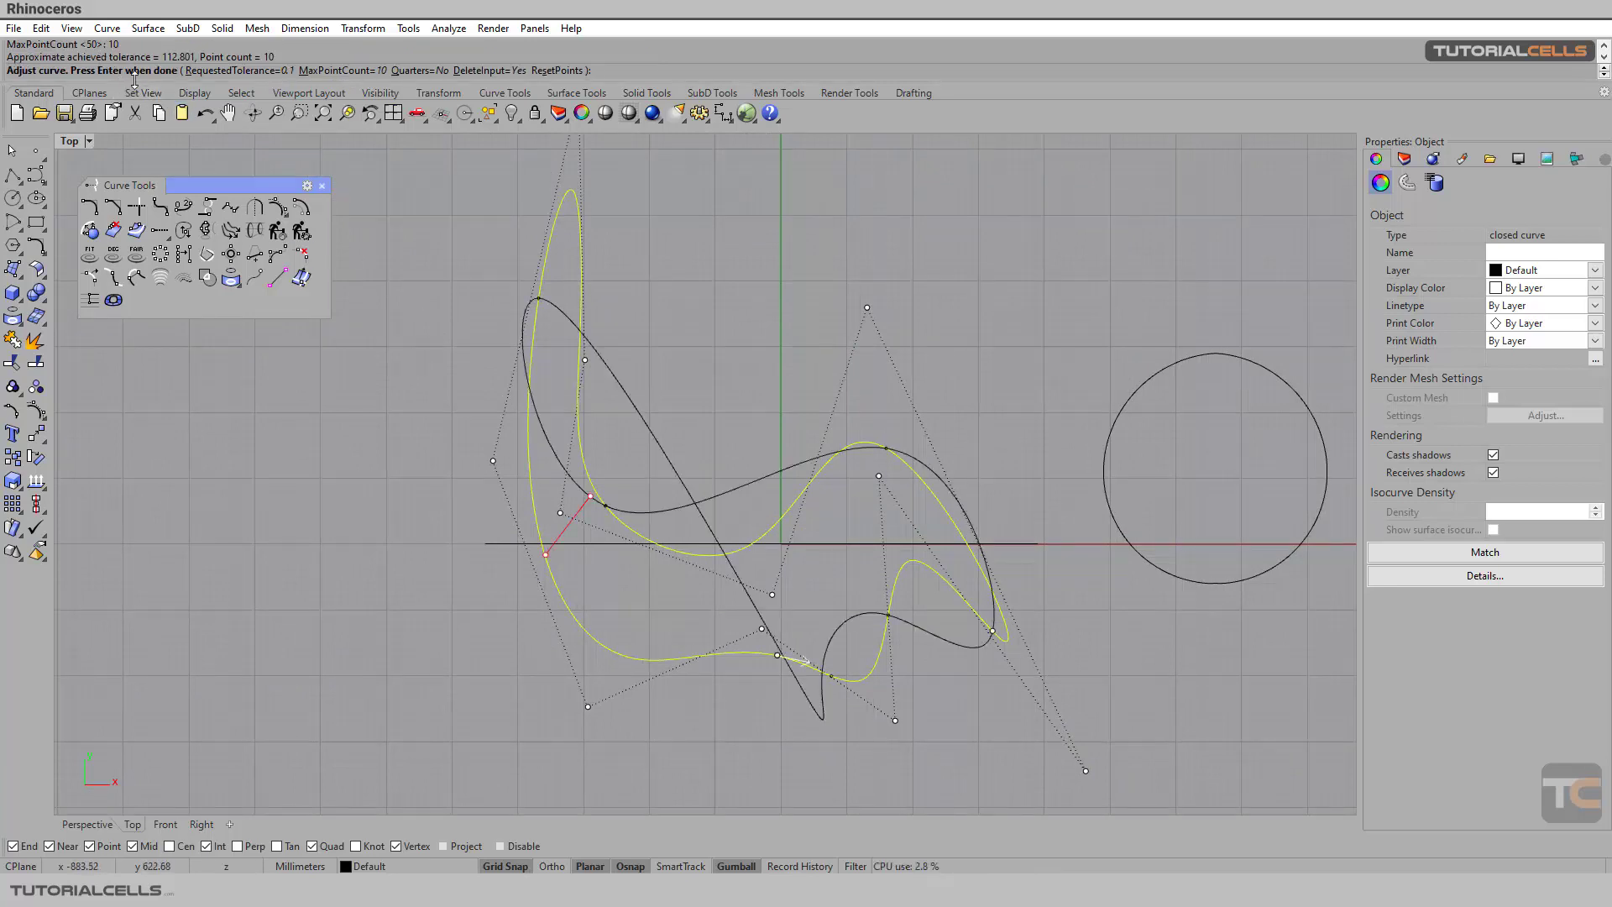
pyautogui.click(240, 71)
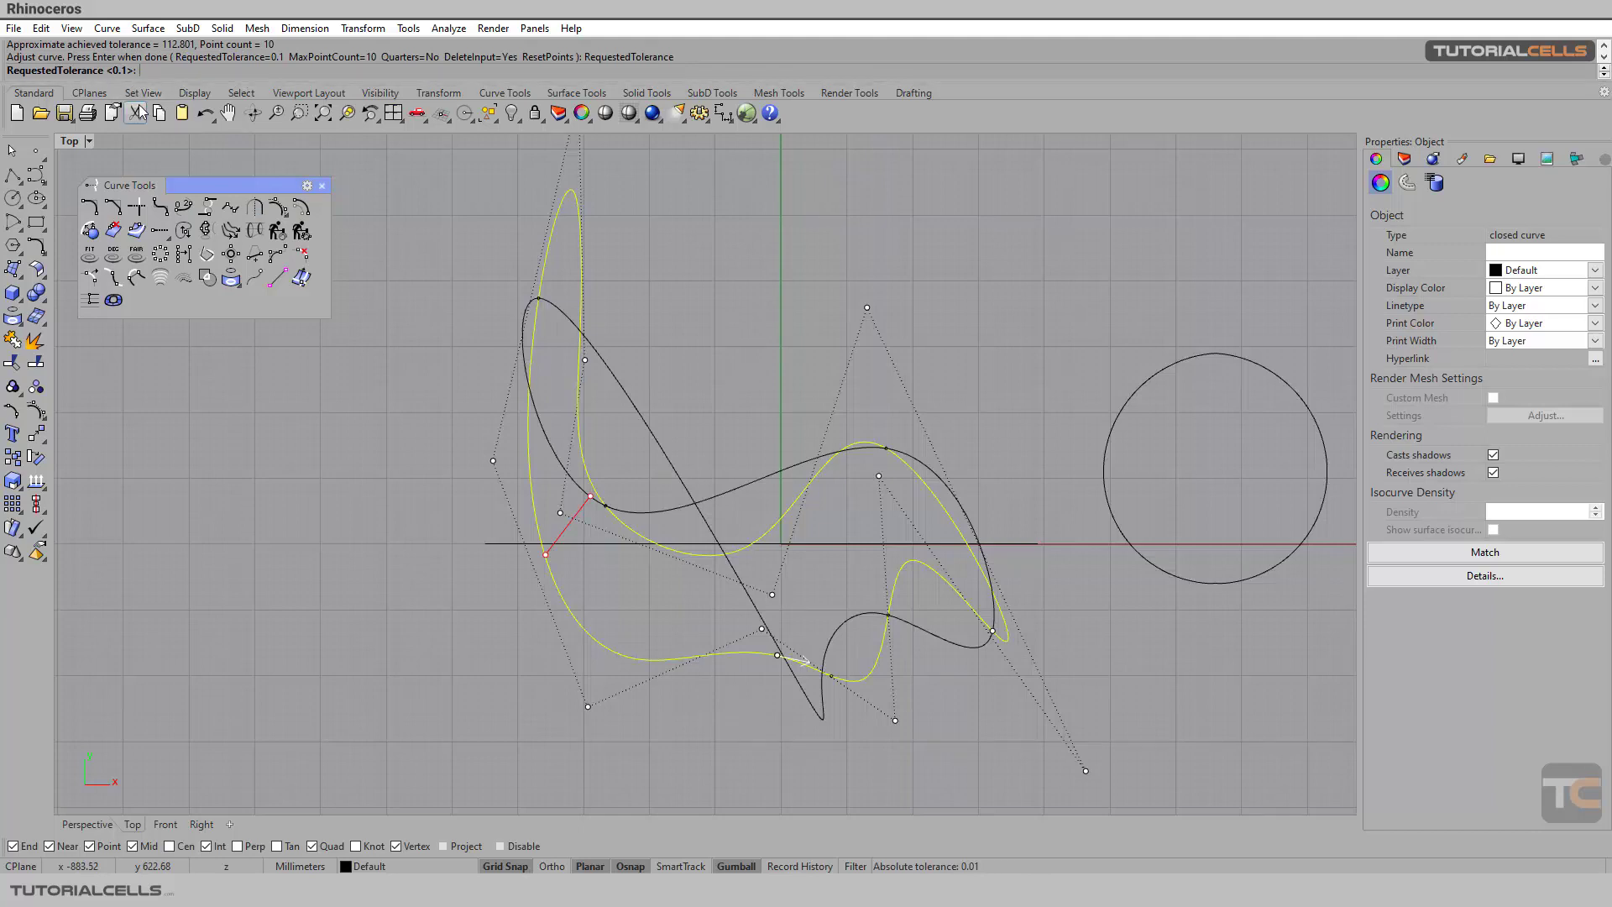
pyautogui.press('Escape')
# Step: Restart RebuildNonUniform with a maximum point count of 60
pyautogui.click(304, 233)
pyautogui.click(340, 71)
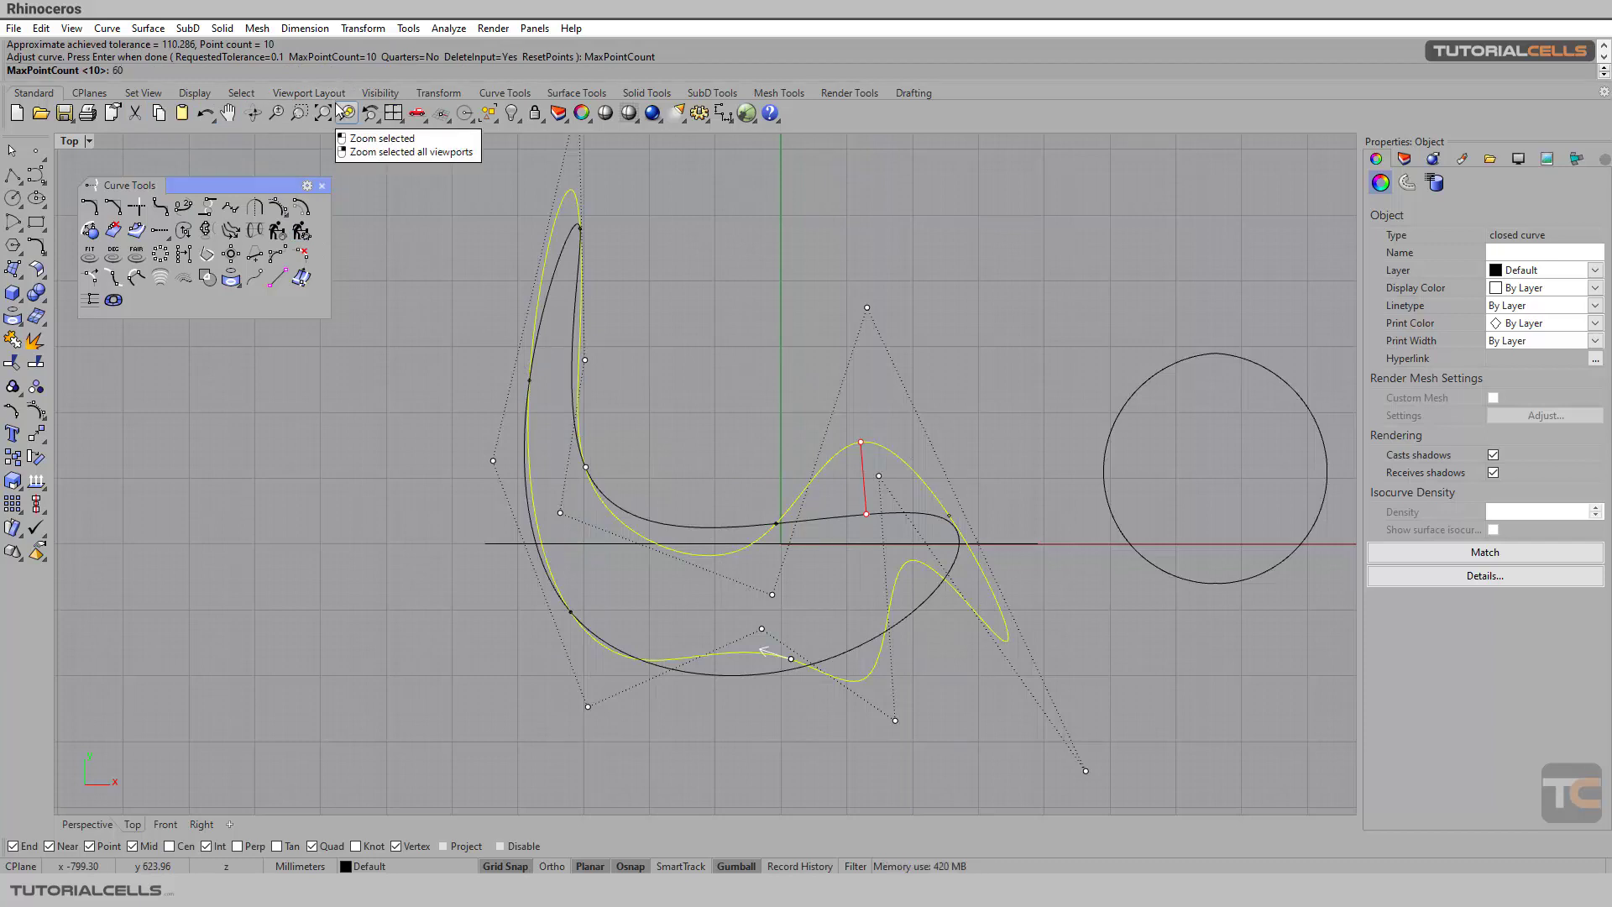
pyautogui.write('60')
pyautogui.press('Return')
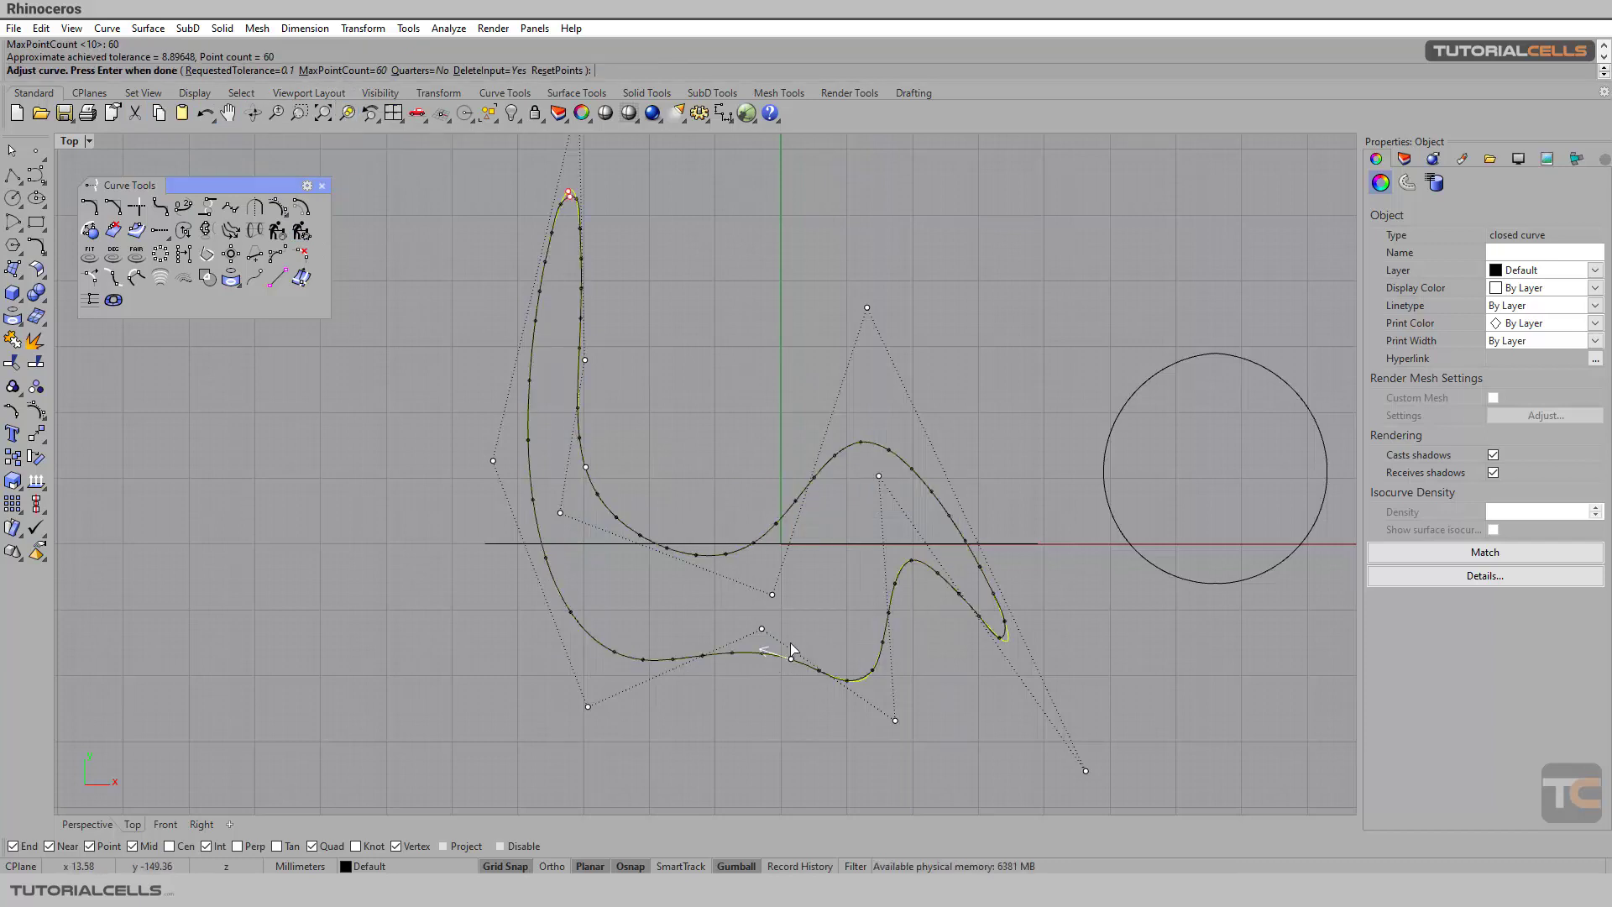
pyautogui.scroll(2, 890, 667)
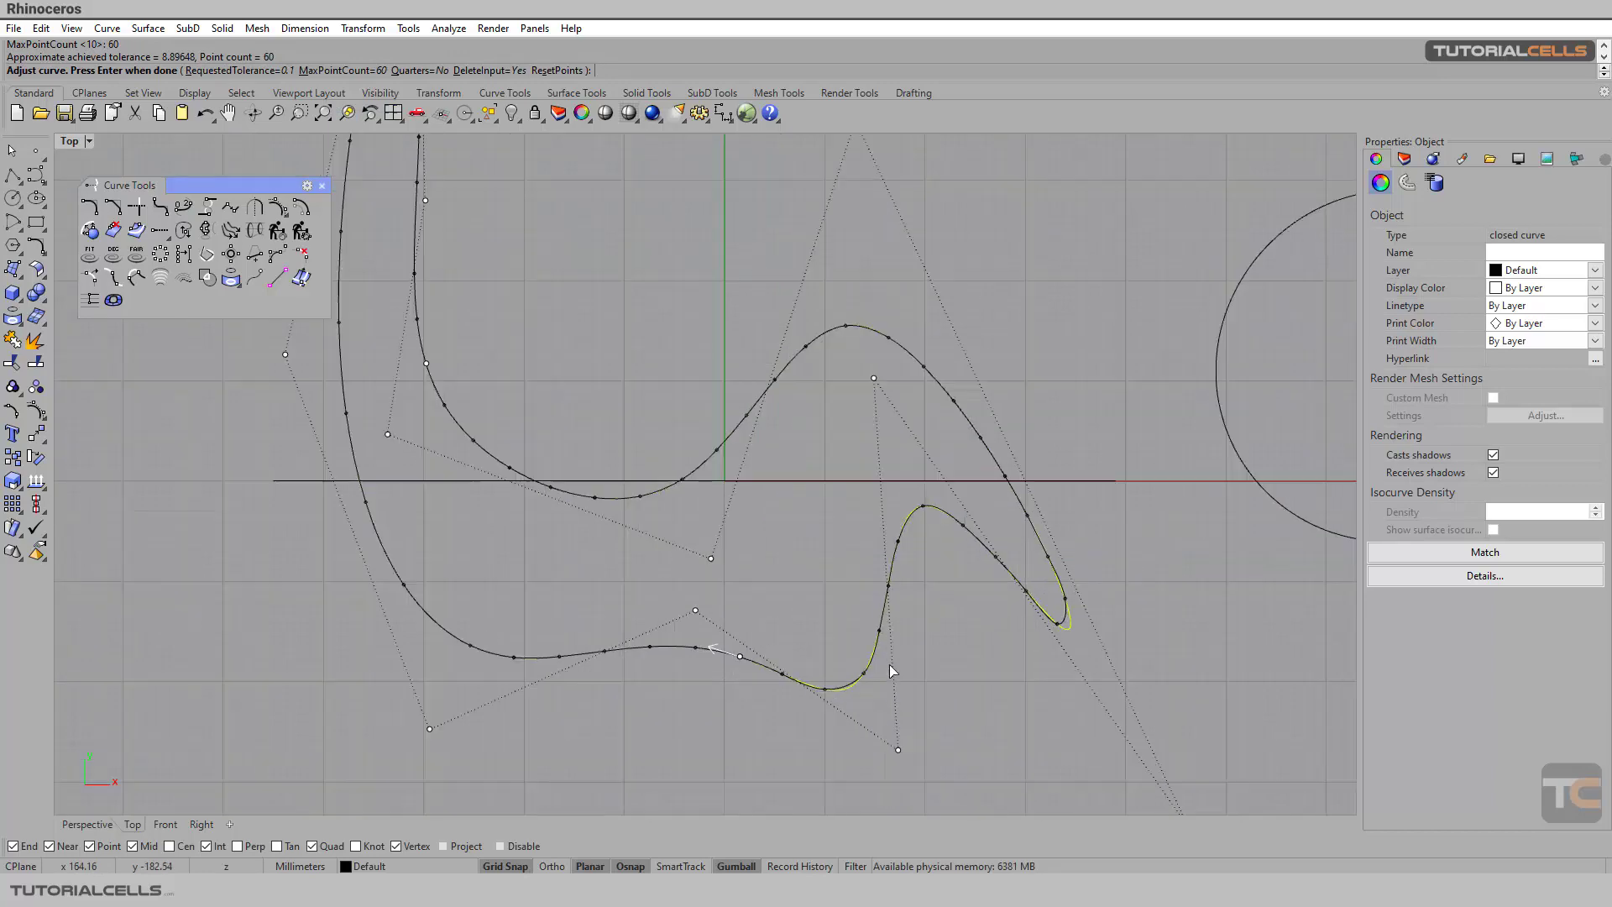
pyautogui.moveTo(568, 477); pyautogui.dragTo(665, 554, button='right')
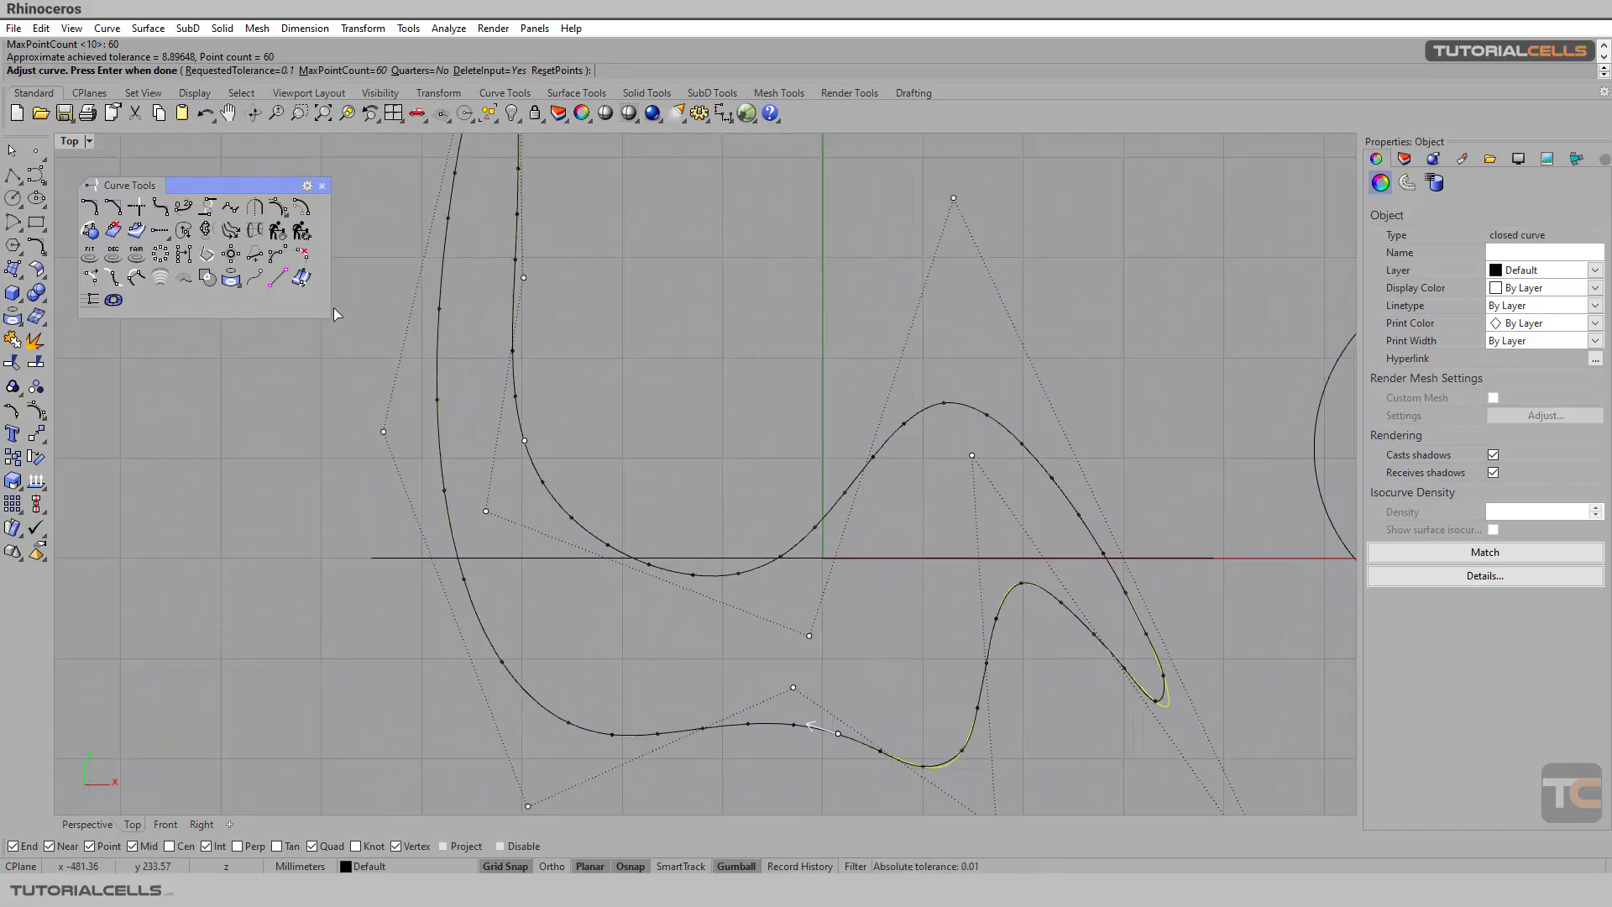
# Step: Turn on Quarters and reposition two fit points along the curve
pyautogui.click(422, 73)
pyautogui.scroll(-2, 513, 336)
pyautogui.moveTo(514, 336); pyautogui.dragTo(595, 417, button='right')
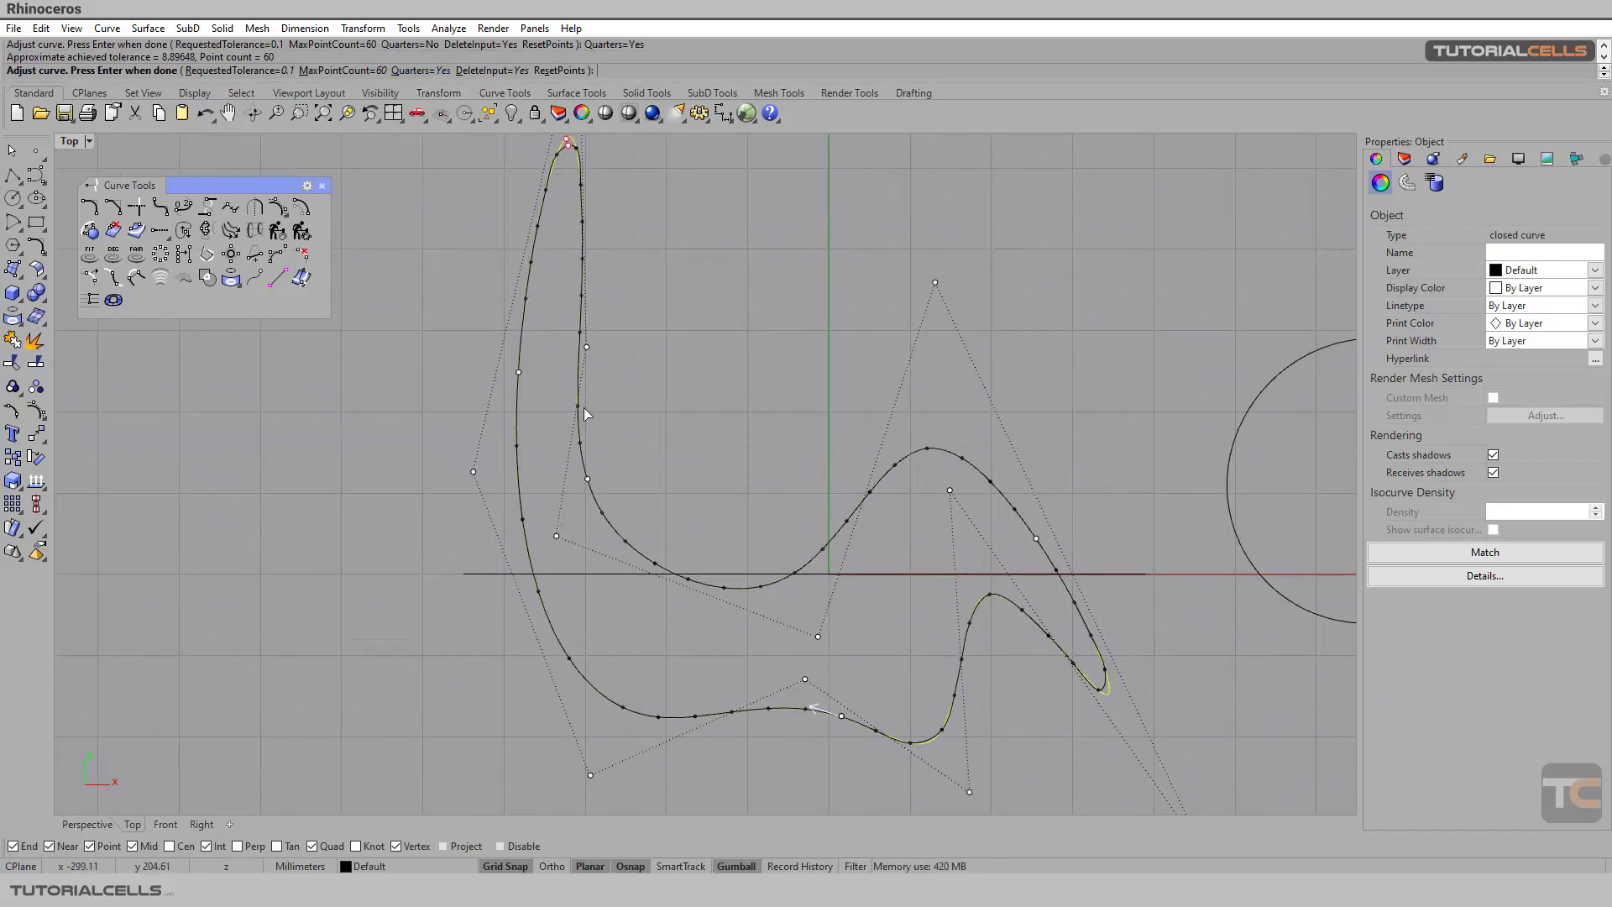
pyautogui.click(521, 371)
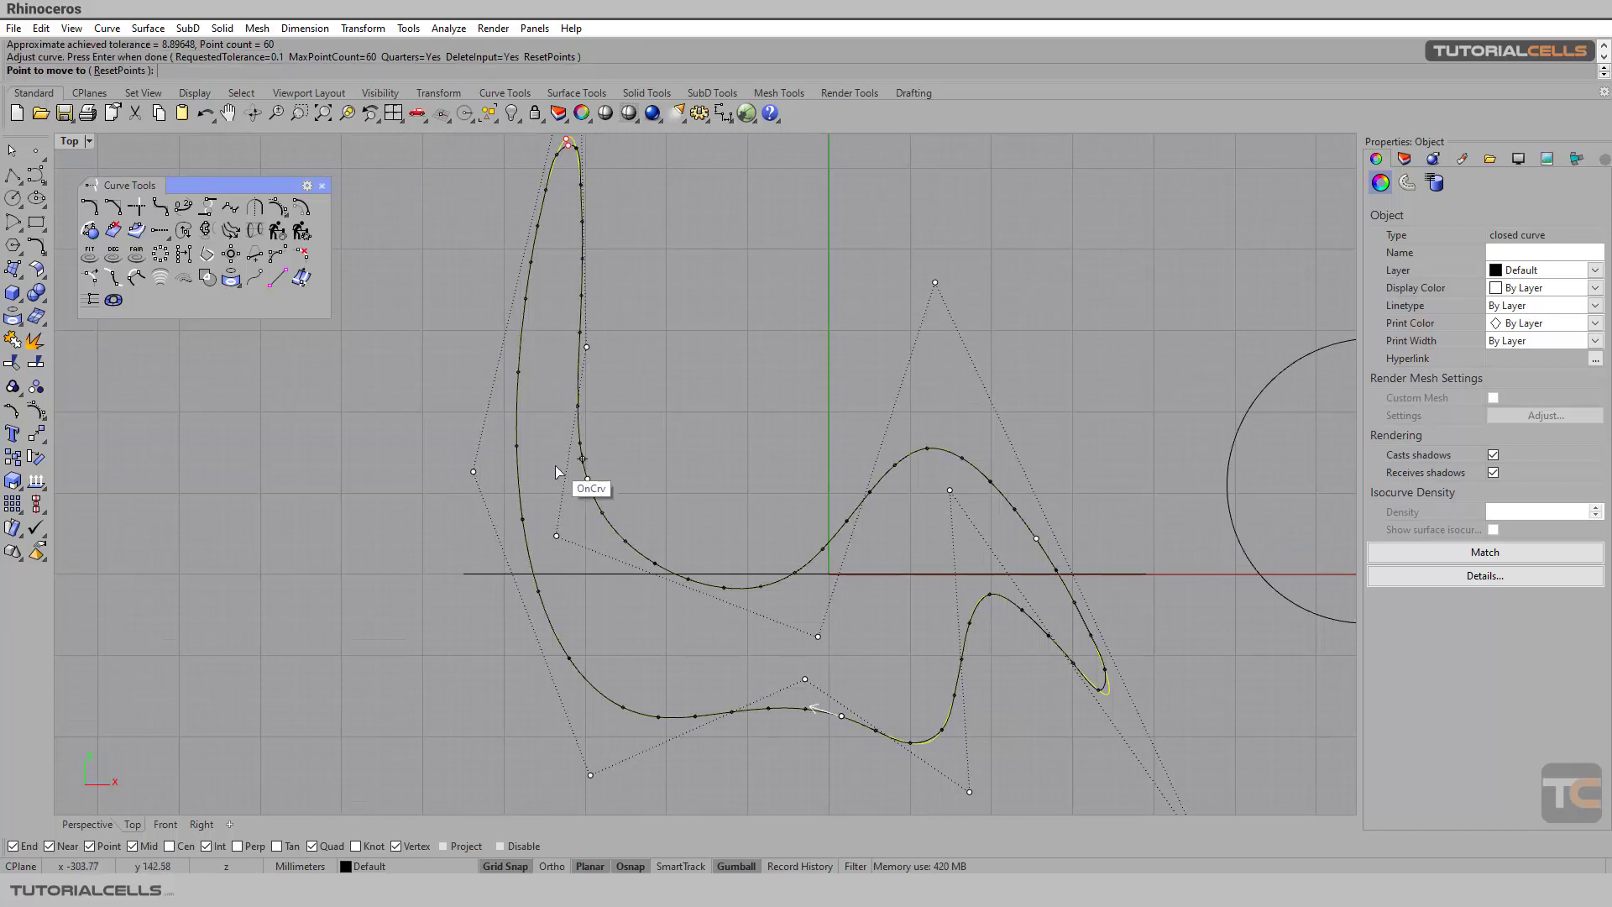
pyautogui.click(518, 470)
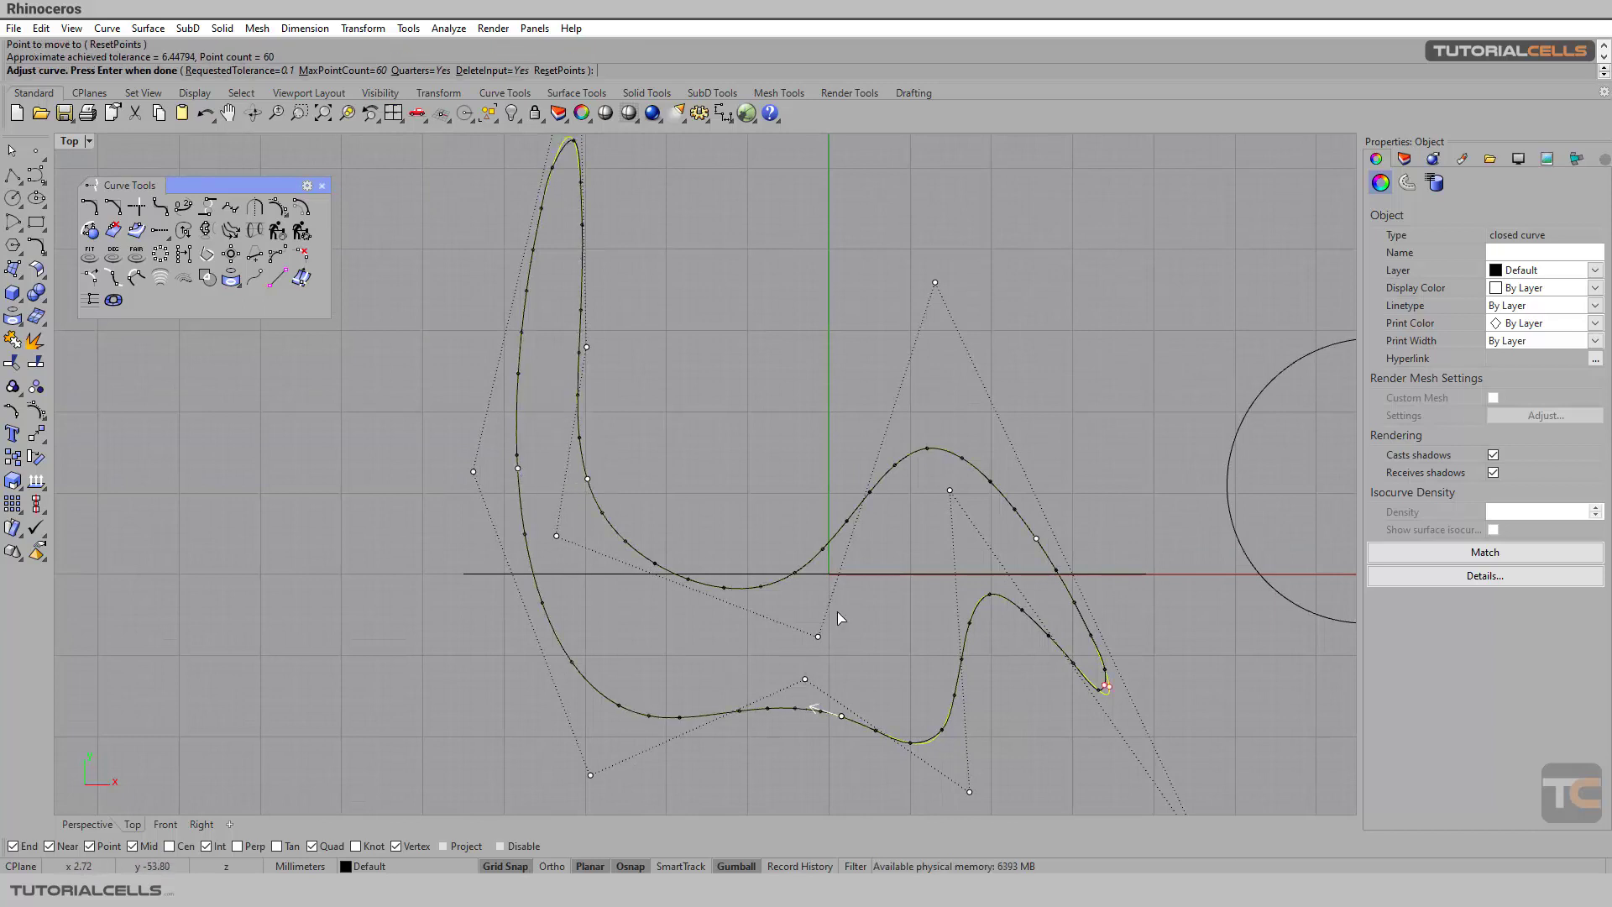
pyautogui.click(1053, 565)
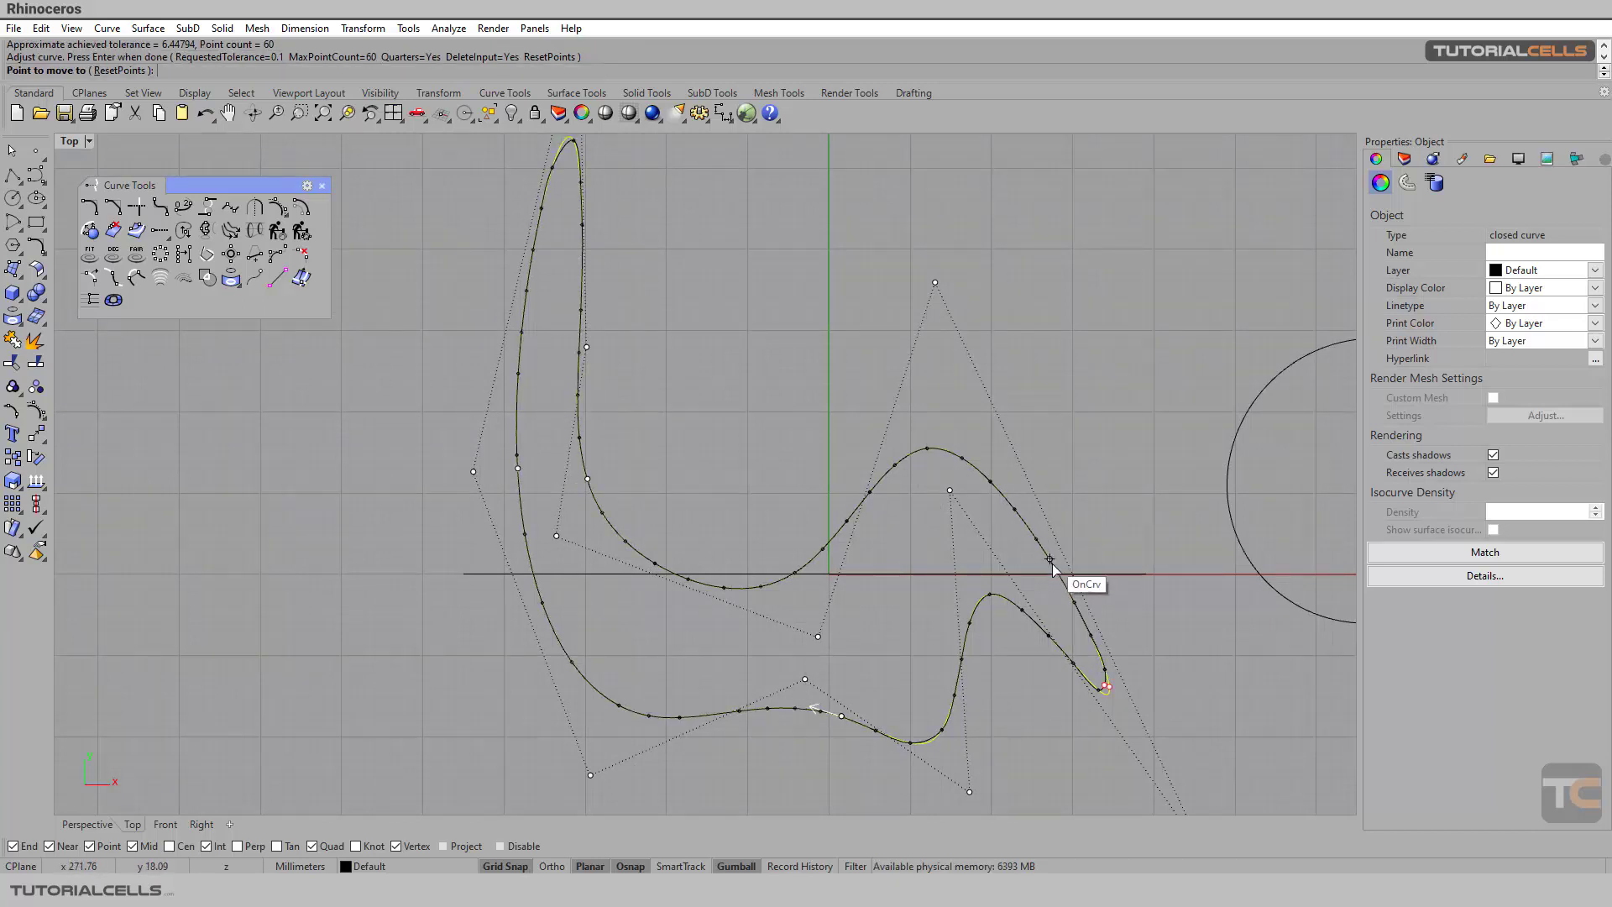
pyautogui.click(1083, 621)
# Step: Accept the 60-point non-uniform rebuild, reaching 8.37405 tolerance
pyautogui.moveTo(1046, 714); pyautogui.dragTo(1025, 630, button='right')
pyautogui.moveTo(525, 557); pyautogui.dragTo(544, 629, button='right')
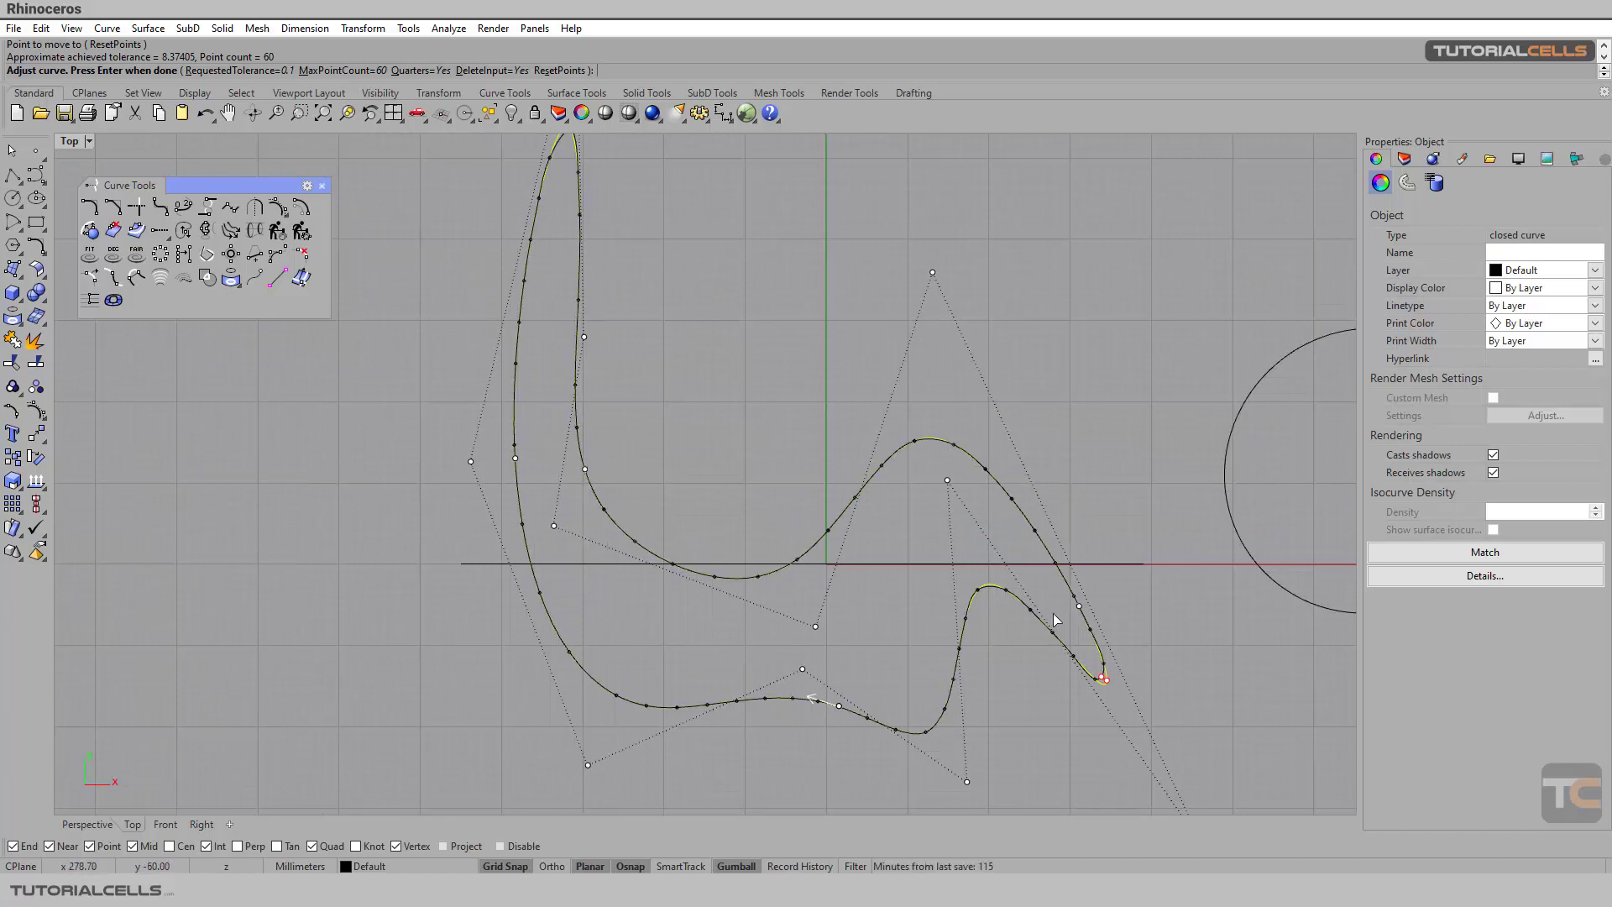
pyautogui.scroll(-4, 813, 560)
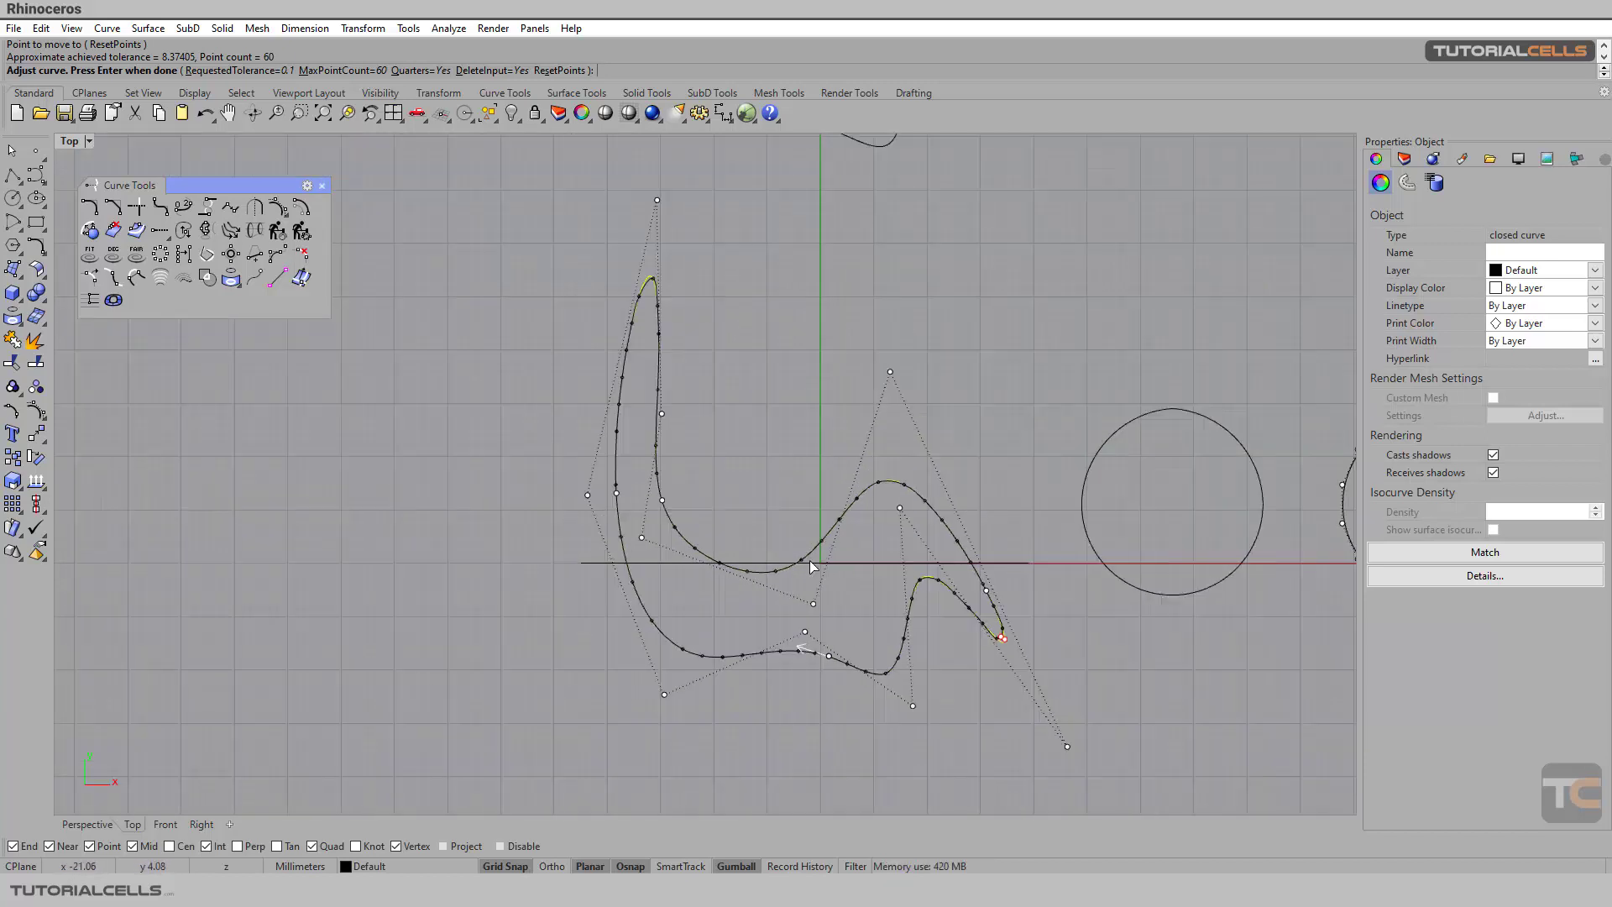
pyautogui.moveTo(696, 381); pyautogui.dragTo(565, 367, button='right')
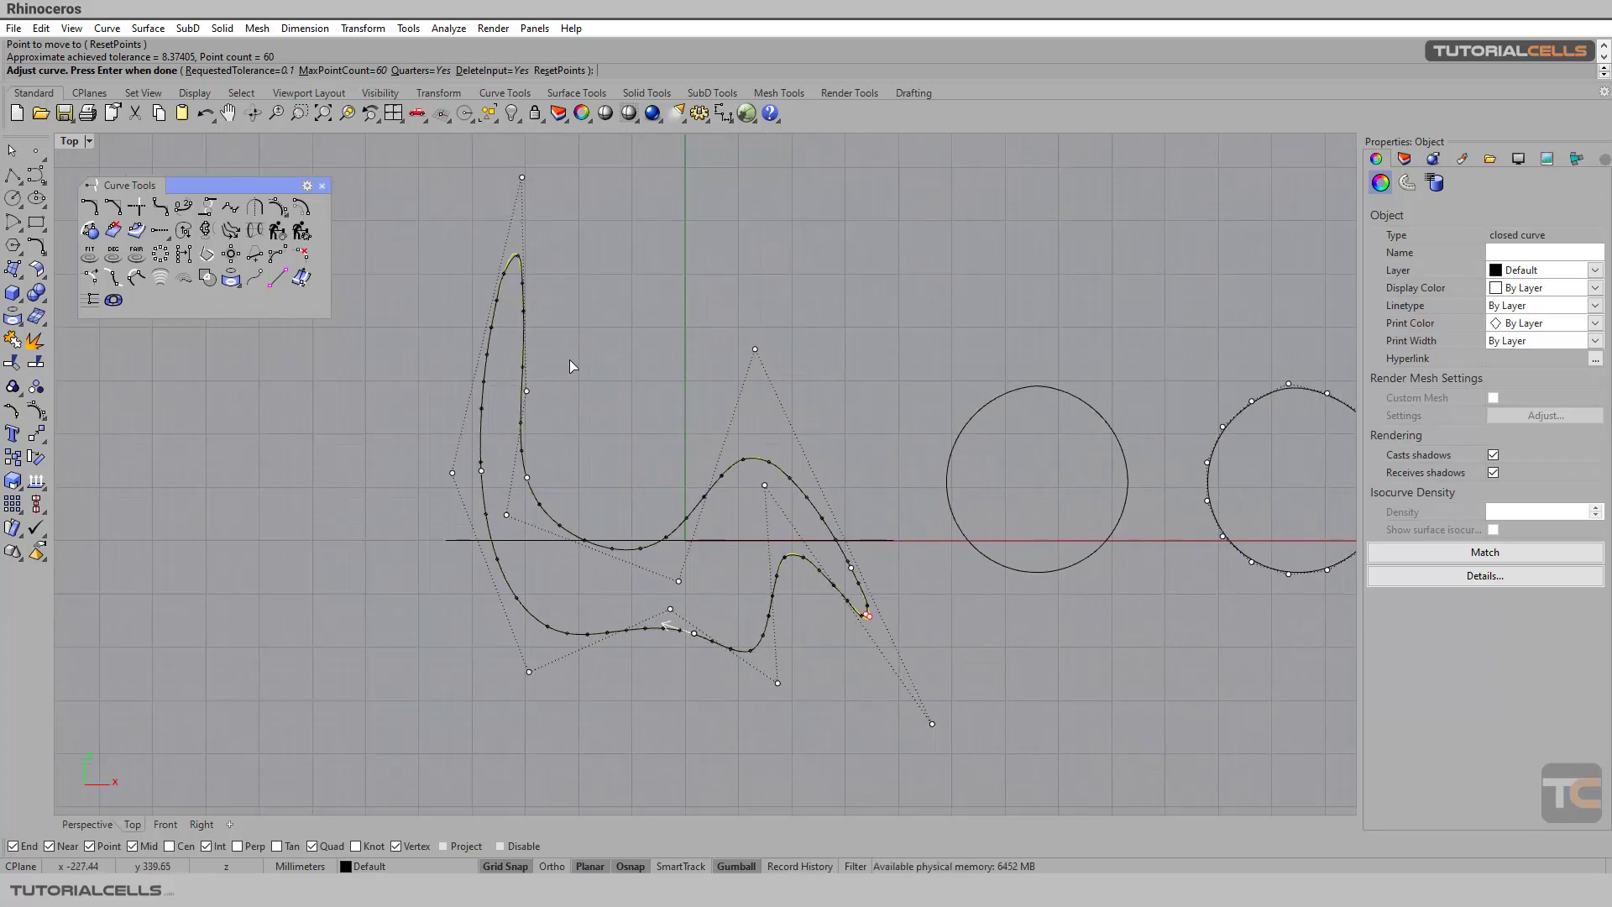
pyautogui.press('Return')
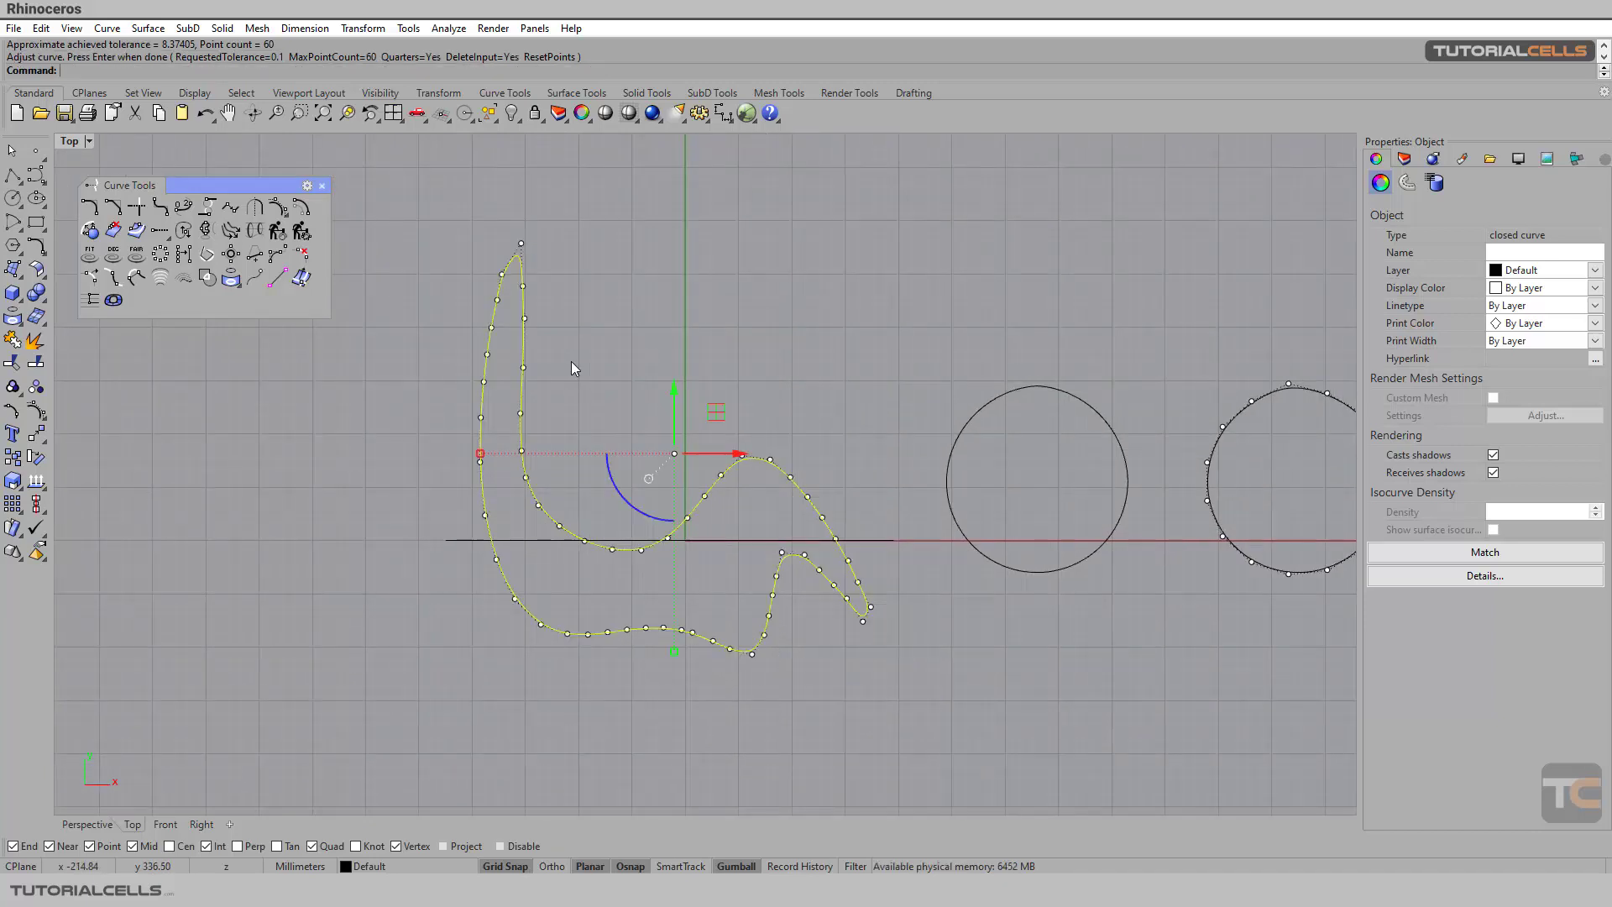
# Step: Run FitCrv on the hook-shaped curve with angle tolerance 1, leaving fitting tolerance 0.01
pyautogui.click(570, 361)
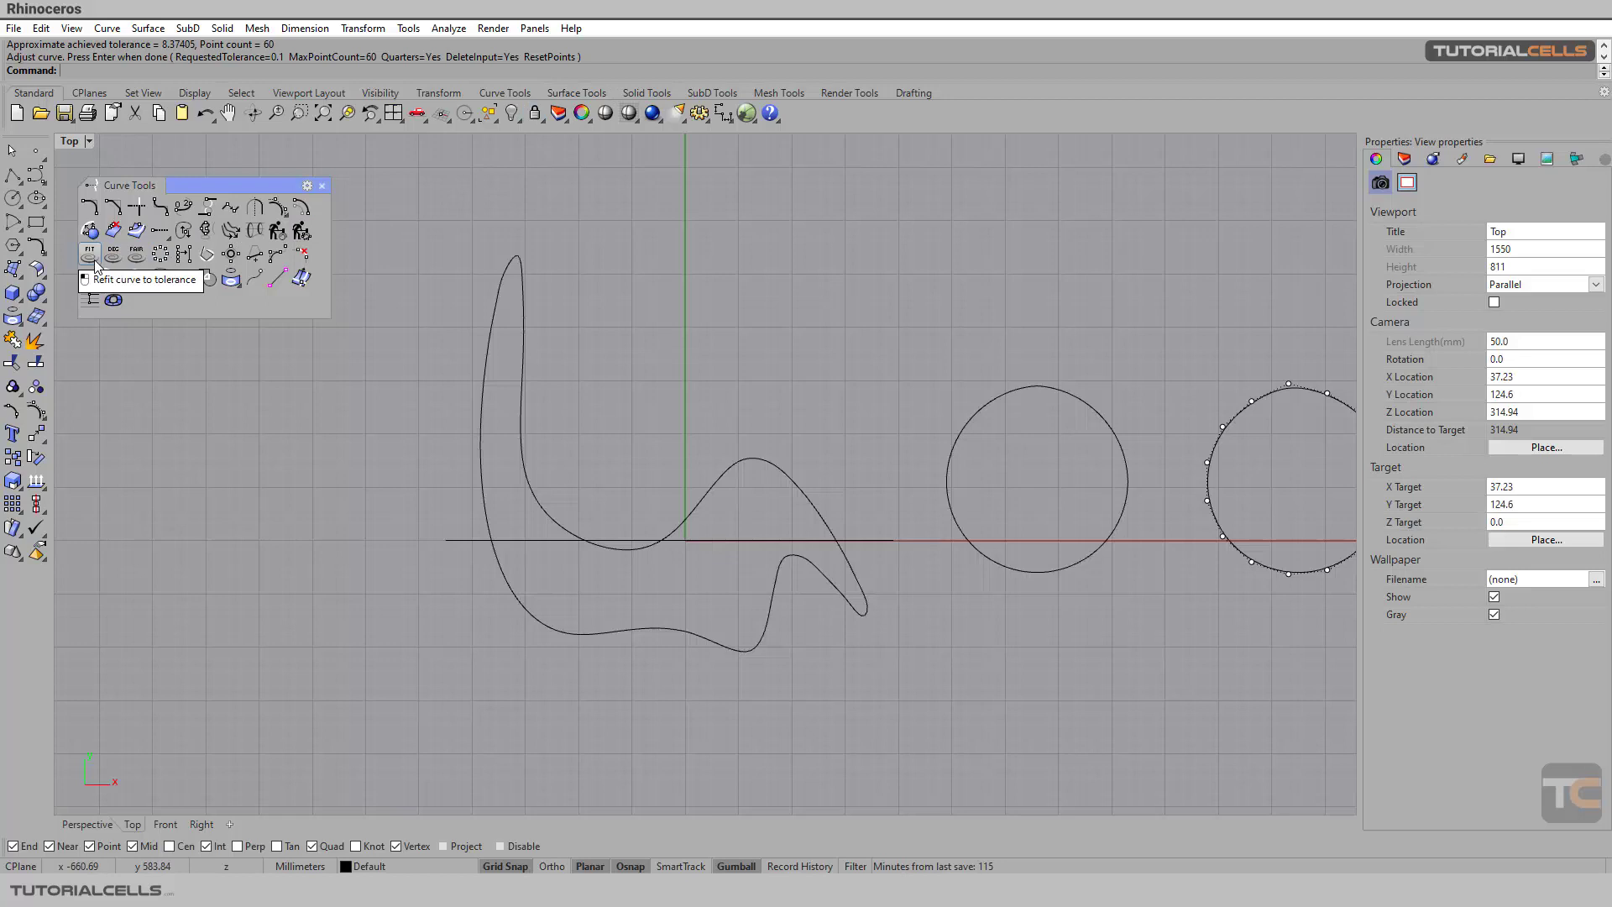
pyautogui.click(479, 365)
pyautogui.click(89, 254)
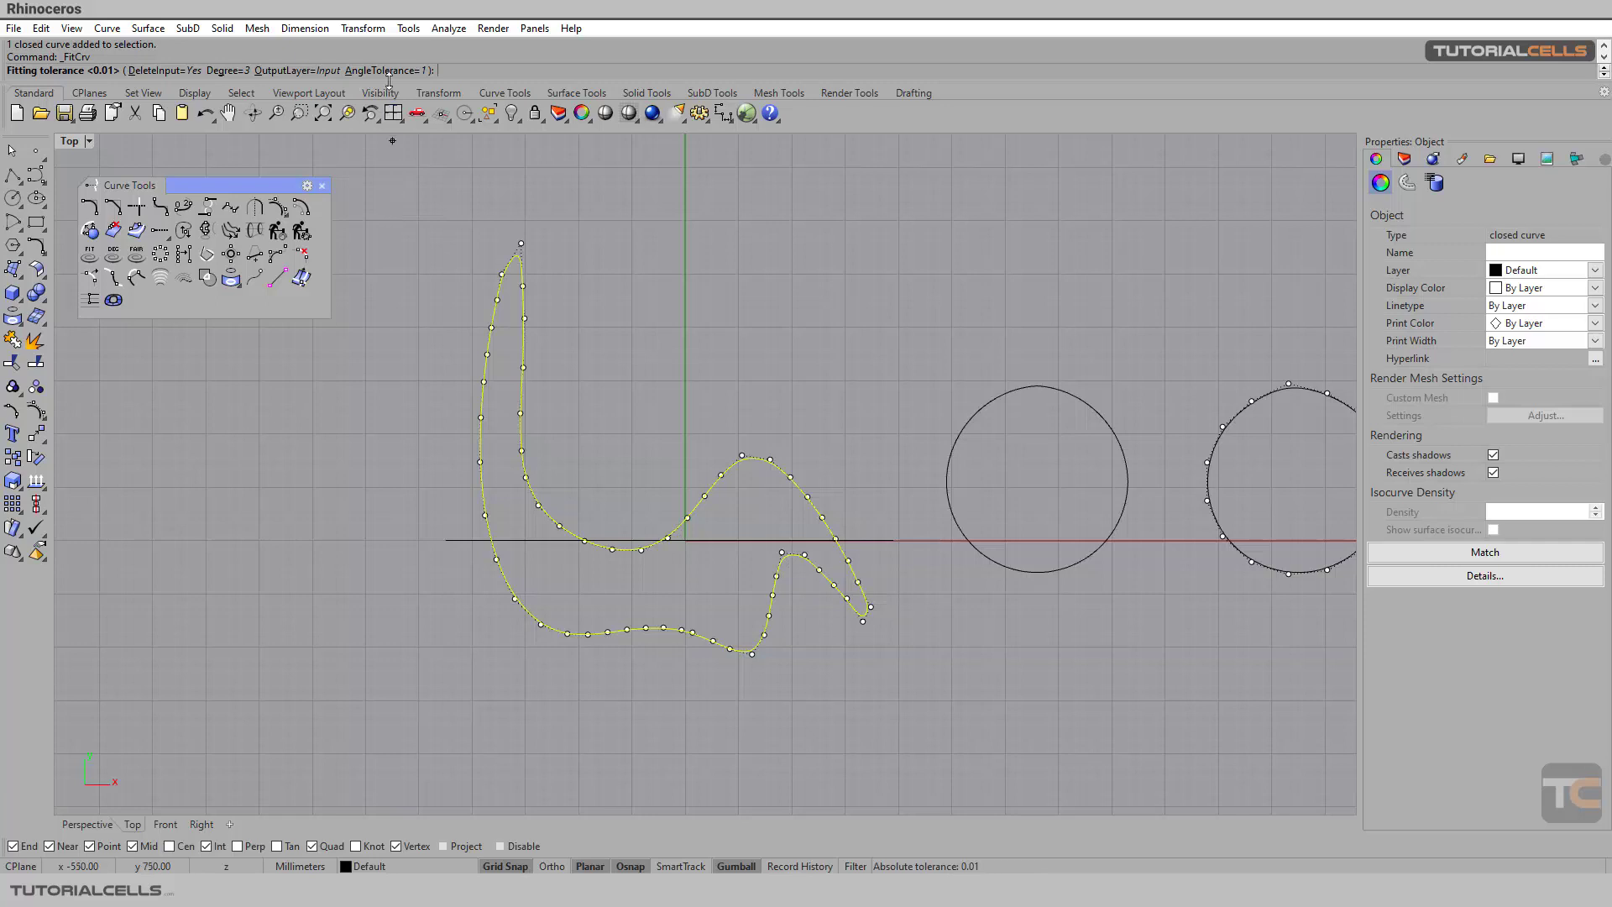
pyautogui.click(414, 73)
pyautogui.press('Return')
# Step: Change the hook-shaped curve to degree 3 with ChangeDegree
pyautogui.click(112, 263)
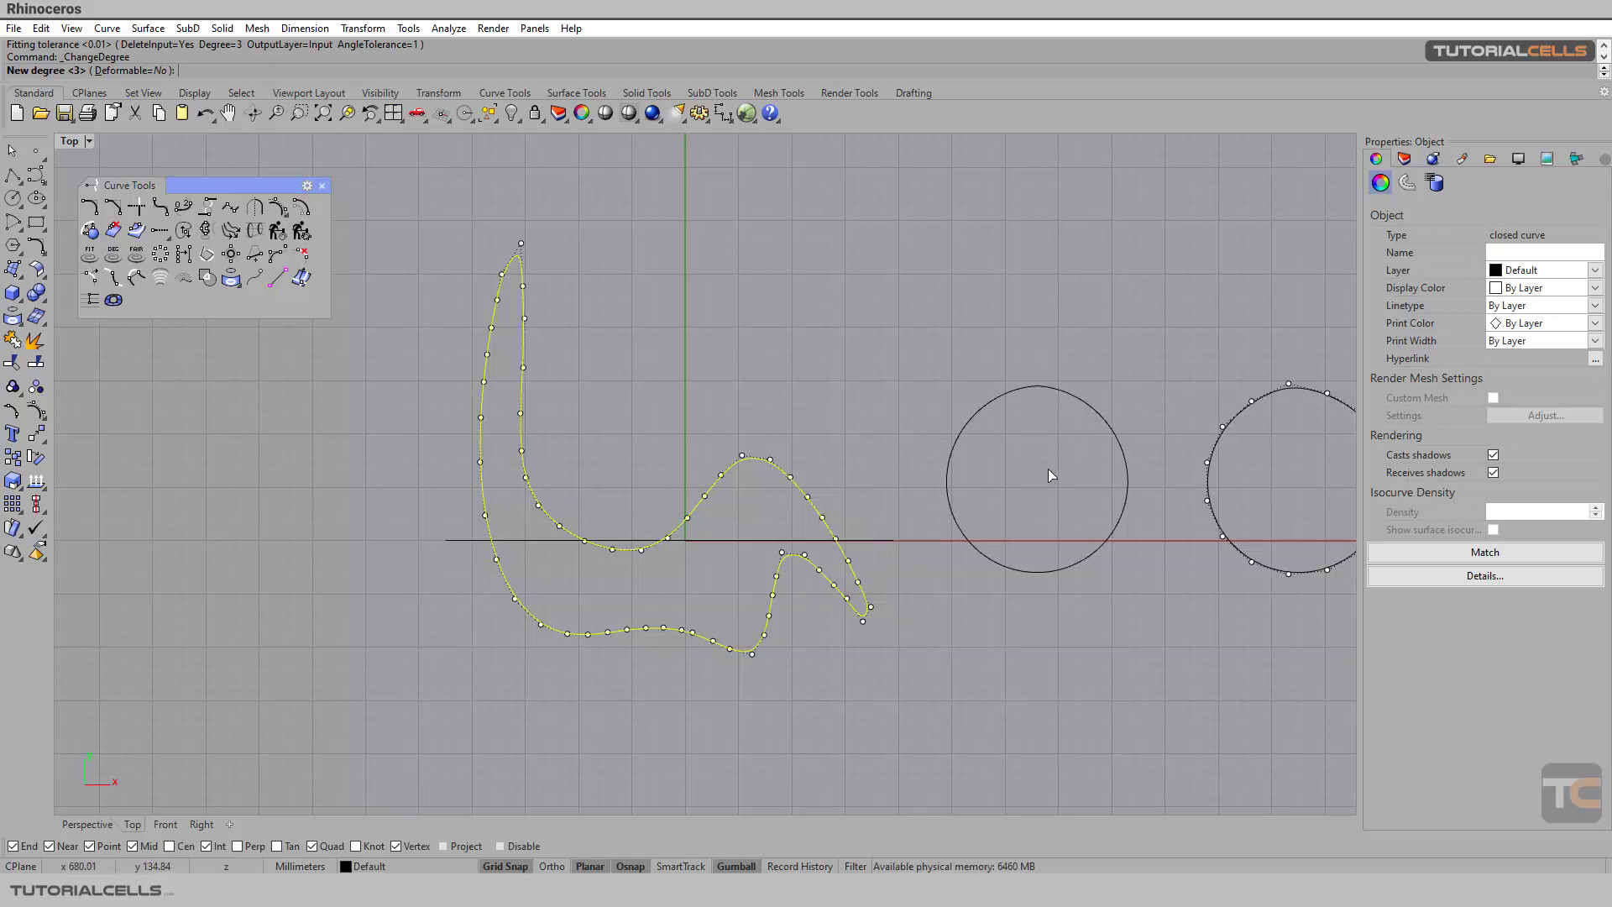
pyautogui.press('Return')
pyautogui.click(991, 403)
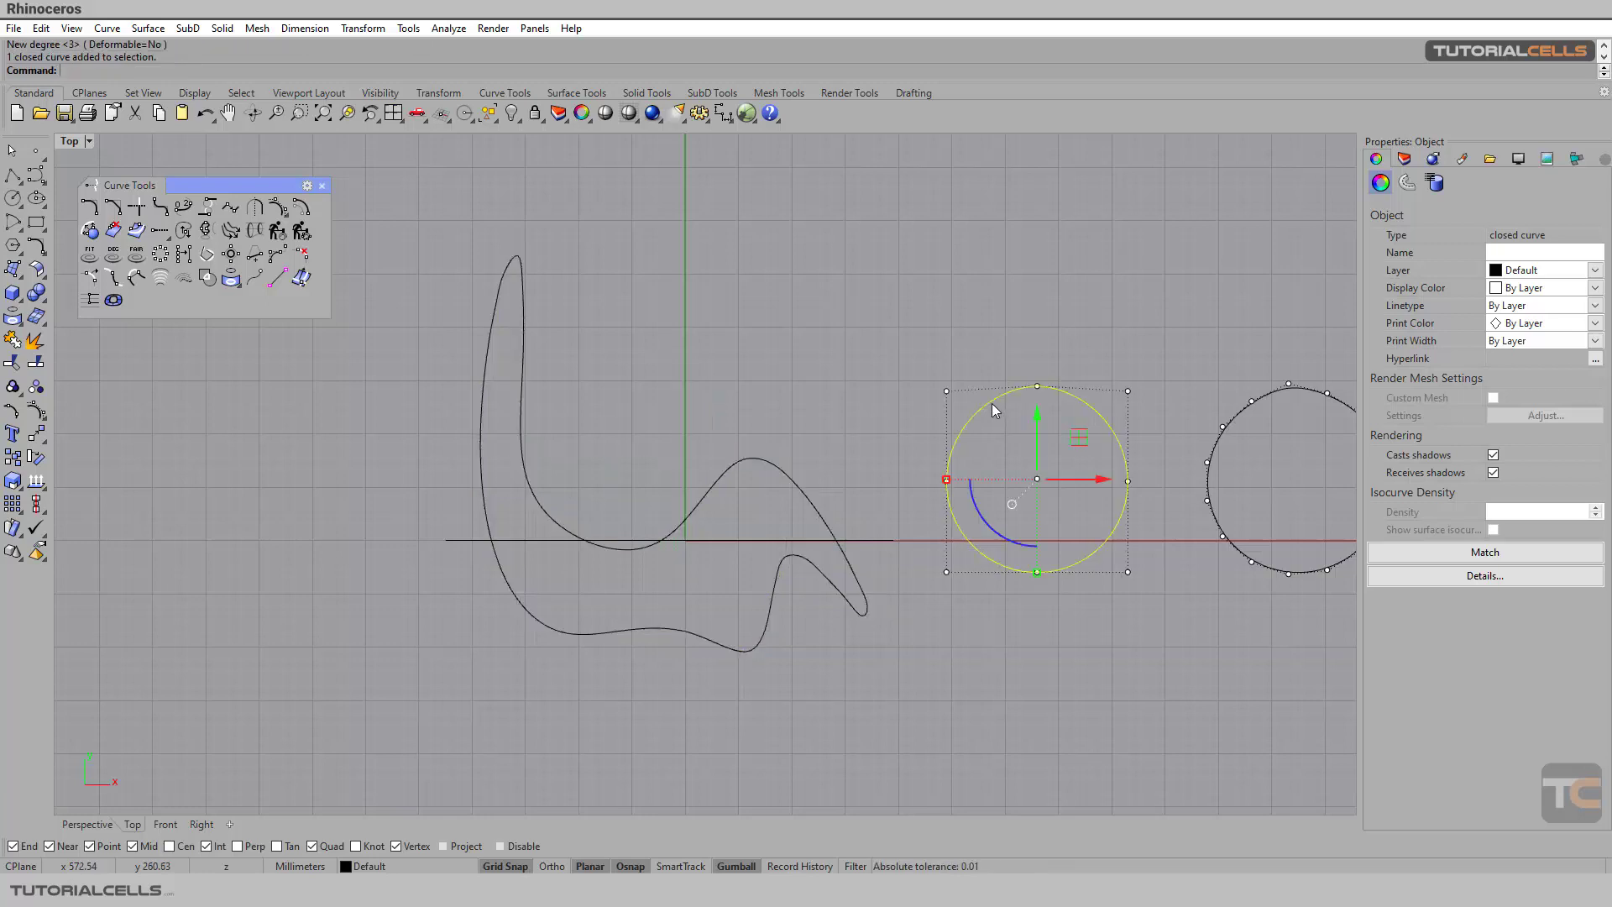
# Step: Delete the middle circle and draw a new 340-diameter circle in its place
pyautogui.press('Delete')
pyautogui.click(12, 200)
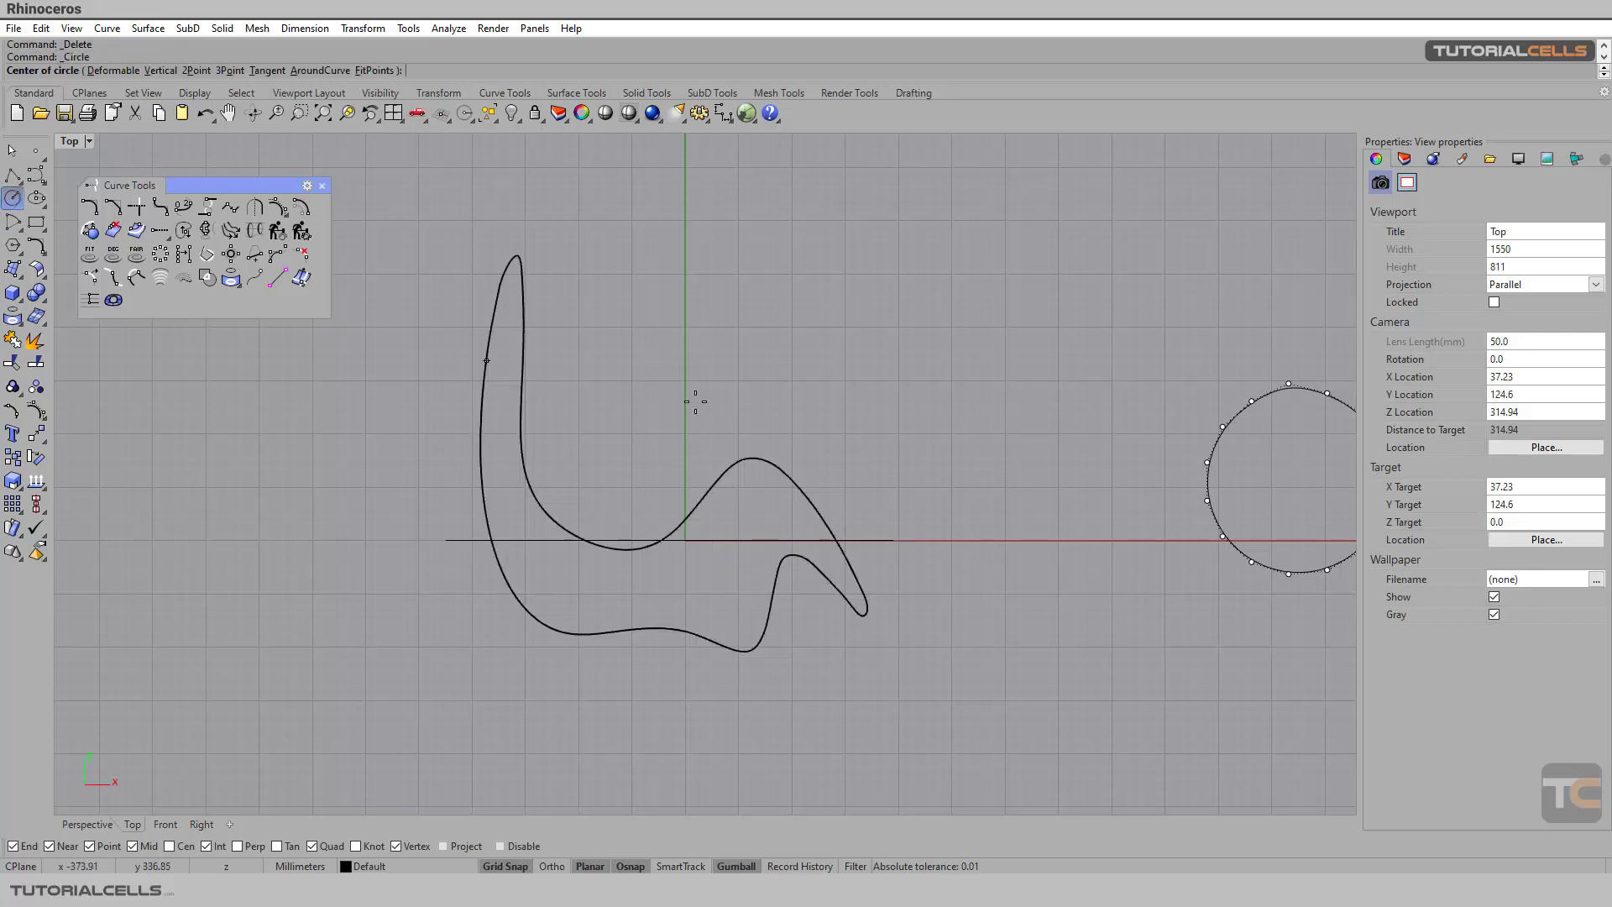
pyautogui.click(989, 438)
pyautogui.click(1059, 443)
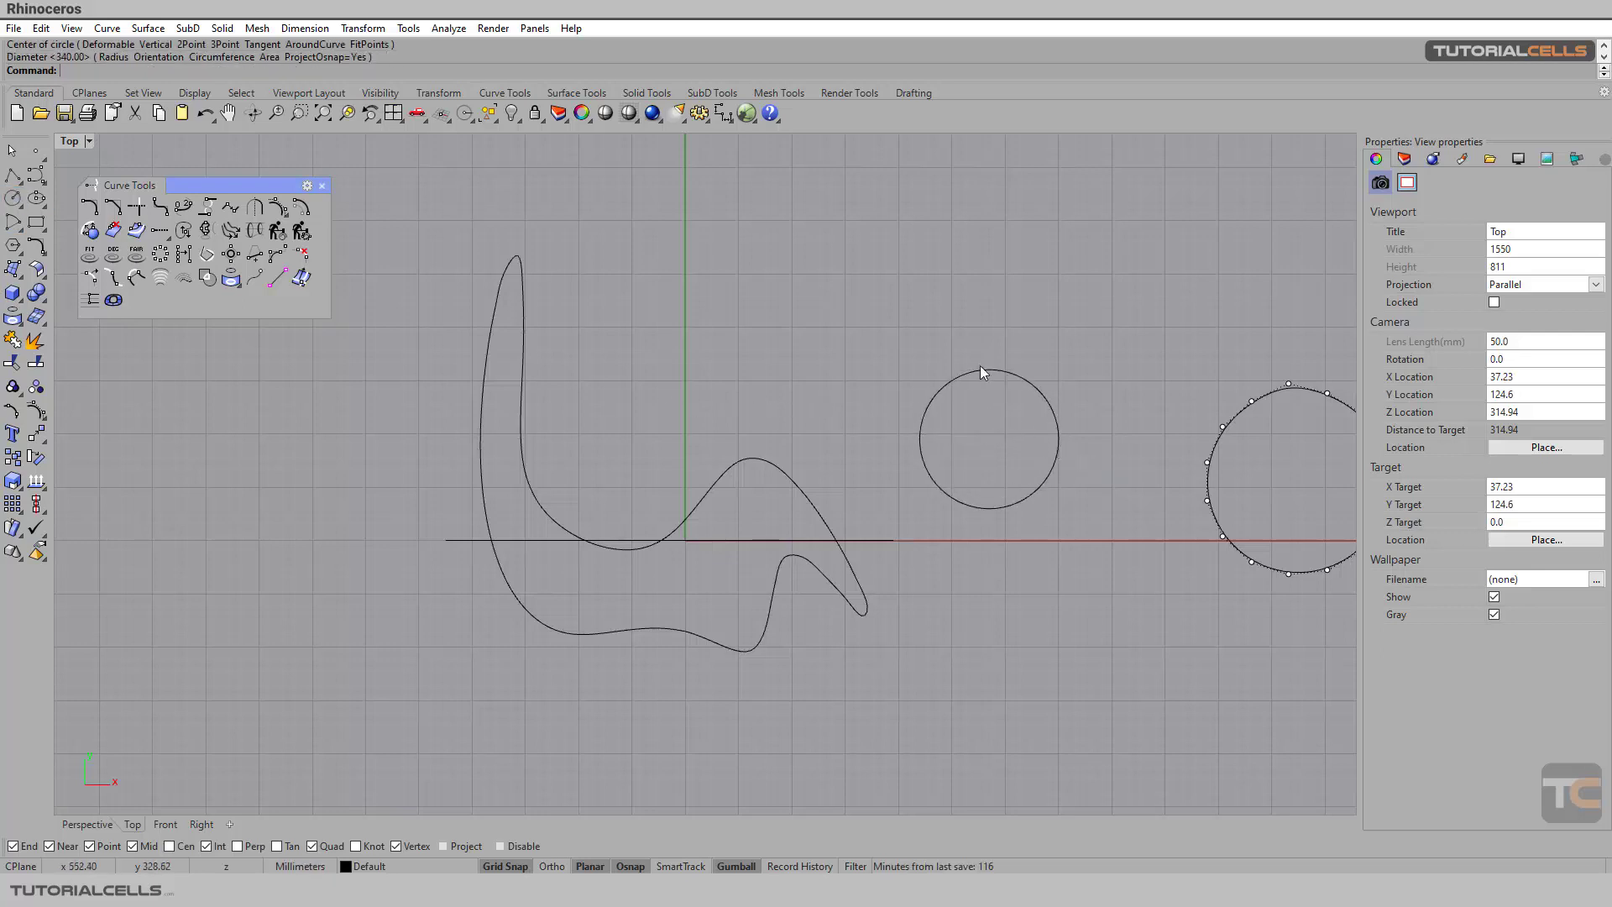
# Step: Change the new circle to a deformable degree-2 curve
pyautogui.click(980, 369)
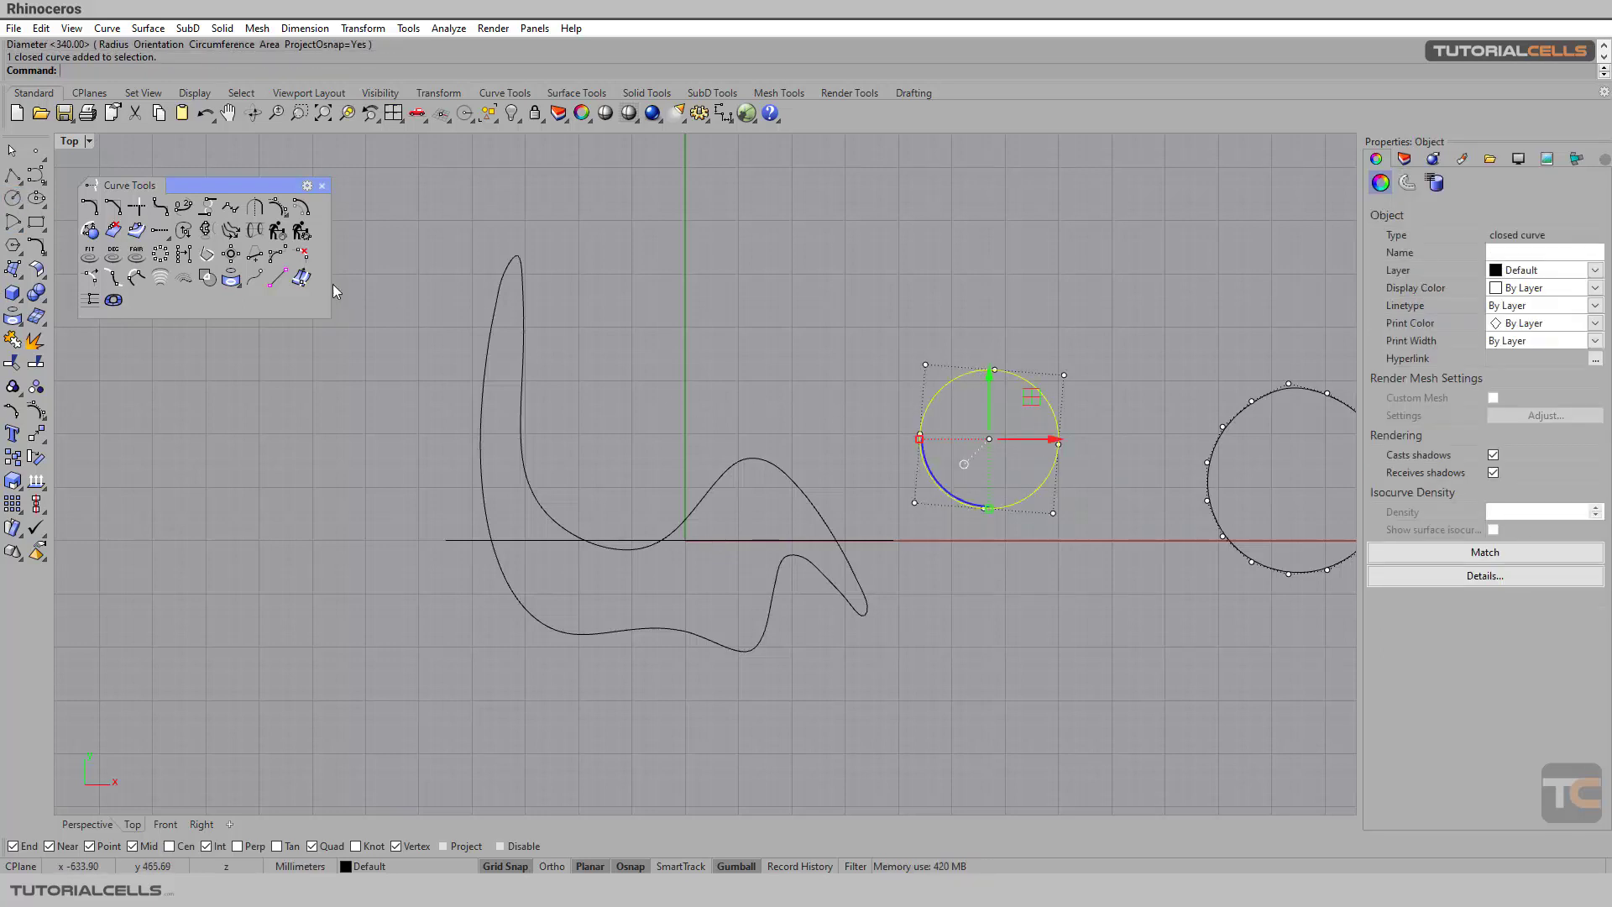
pyautogui.click(112, 253)
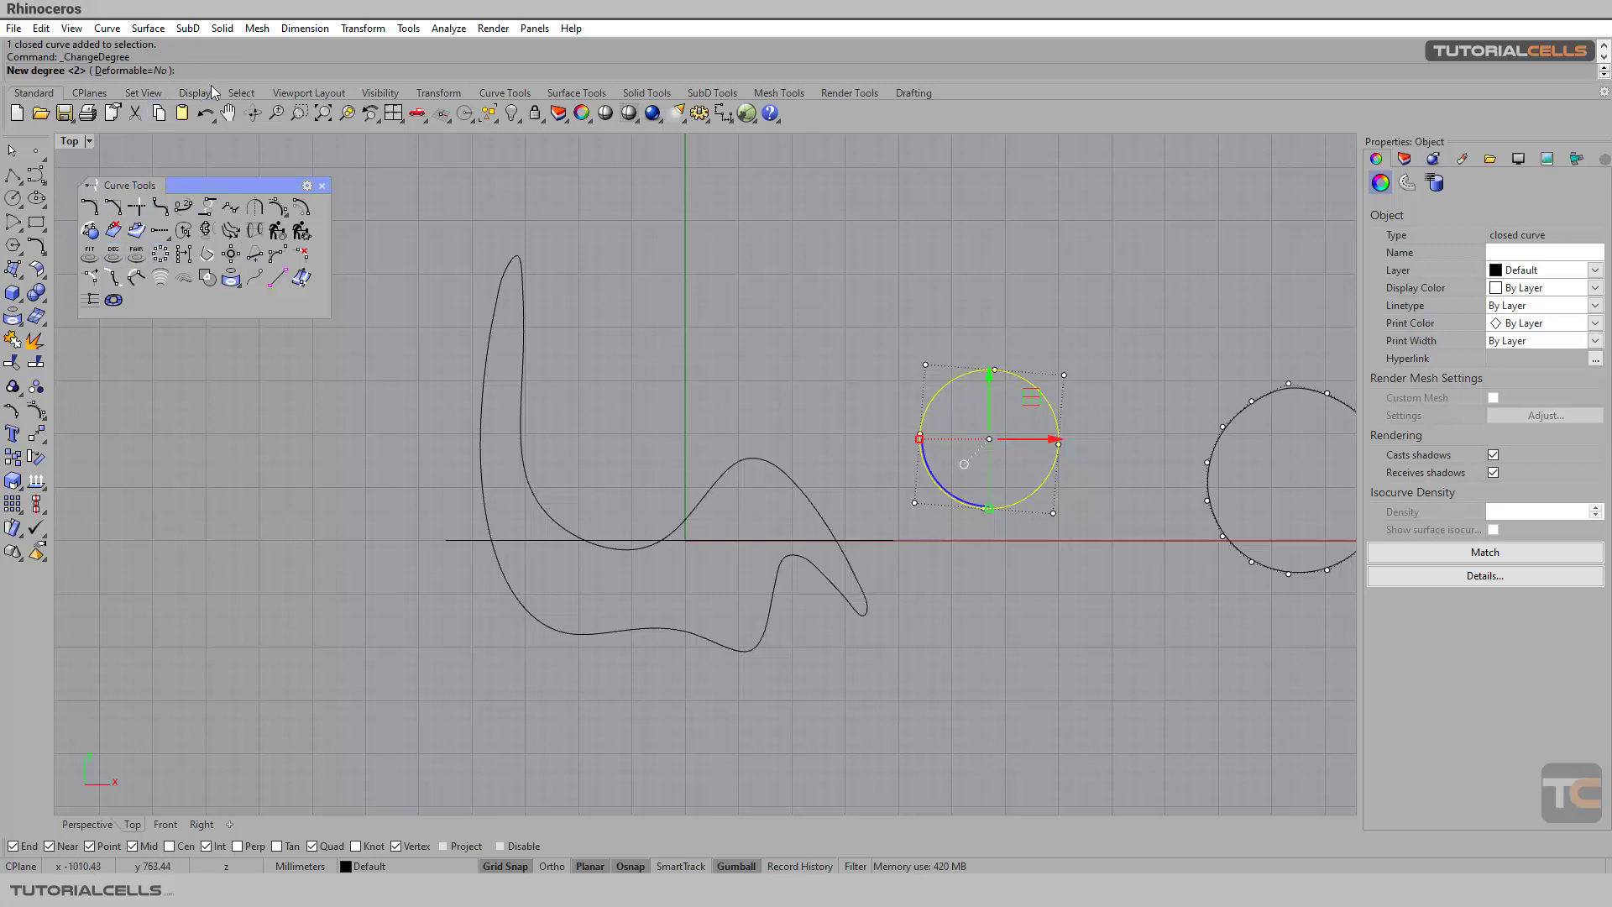
pyautogui.click(130, 72)
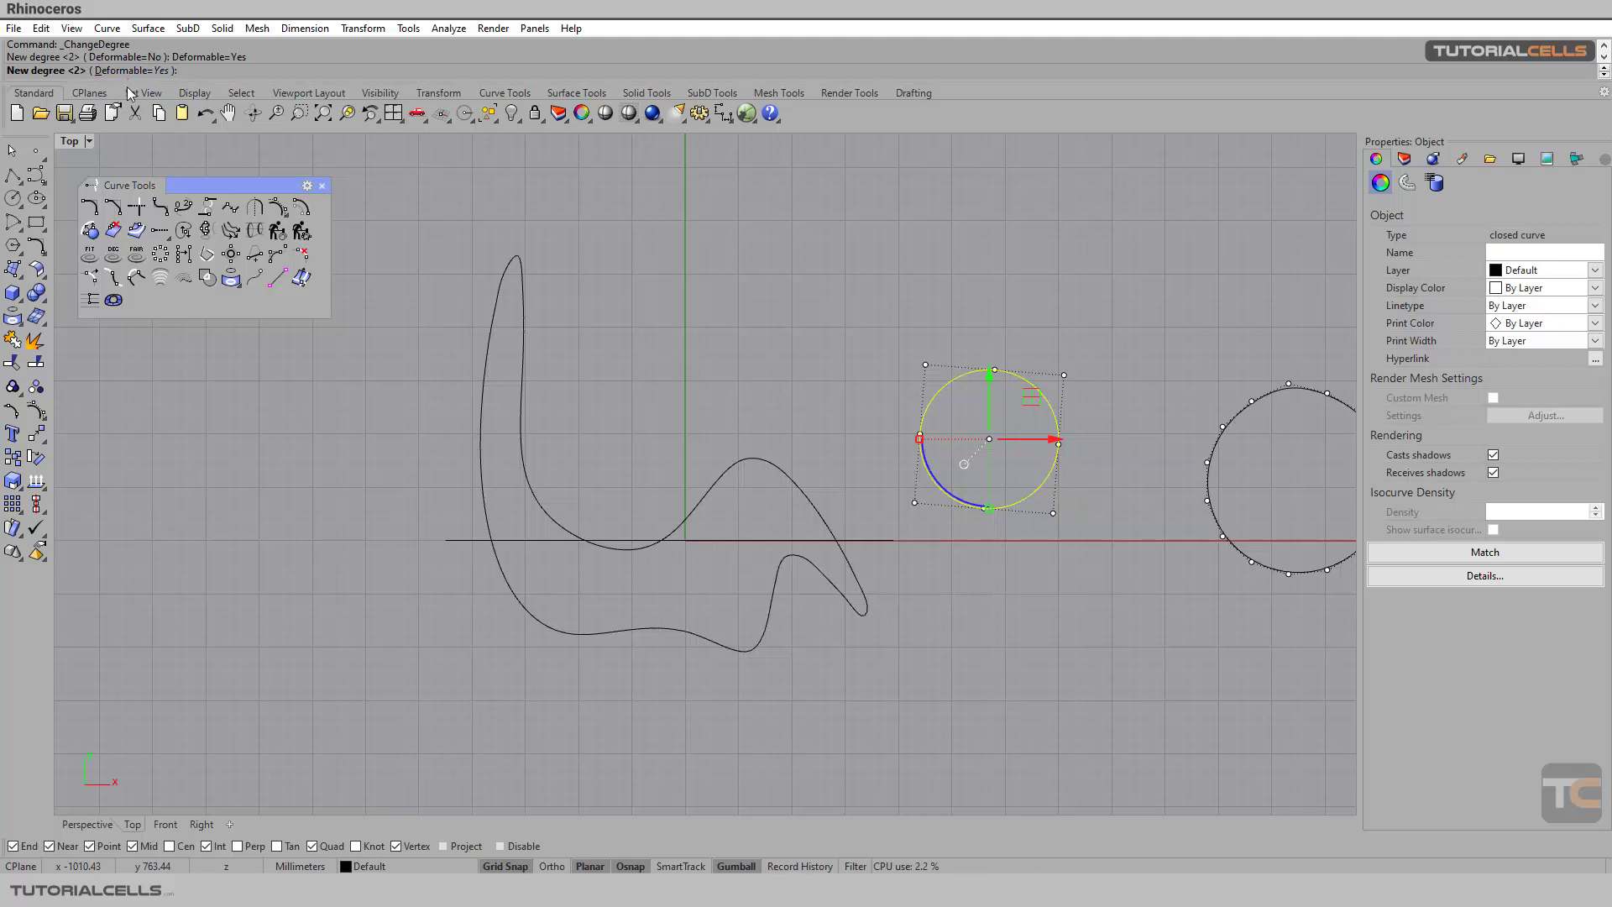
pyautogui.click(36, 222)
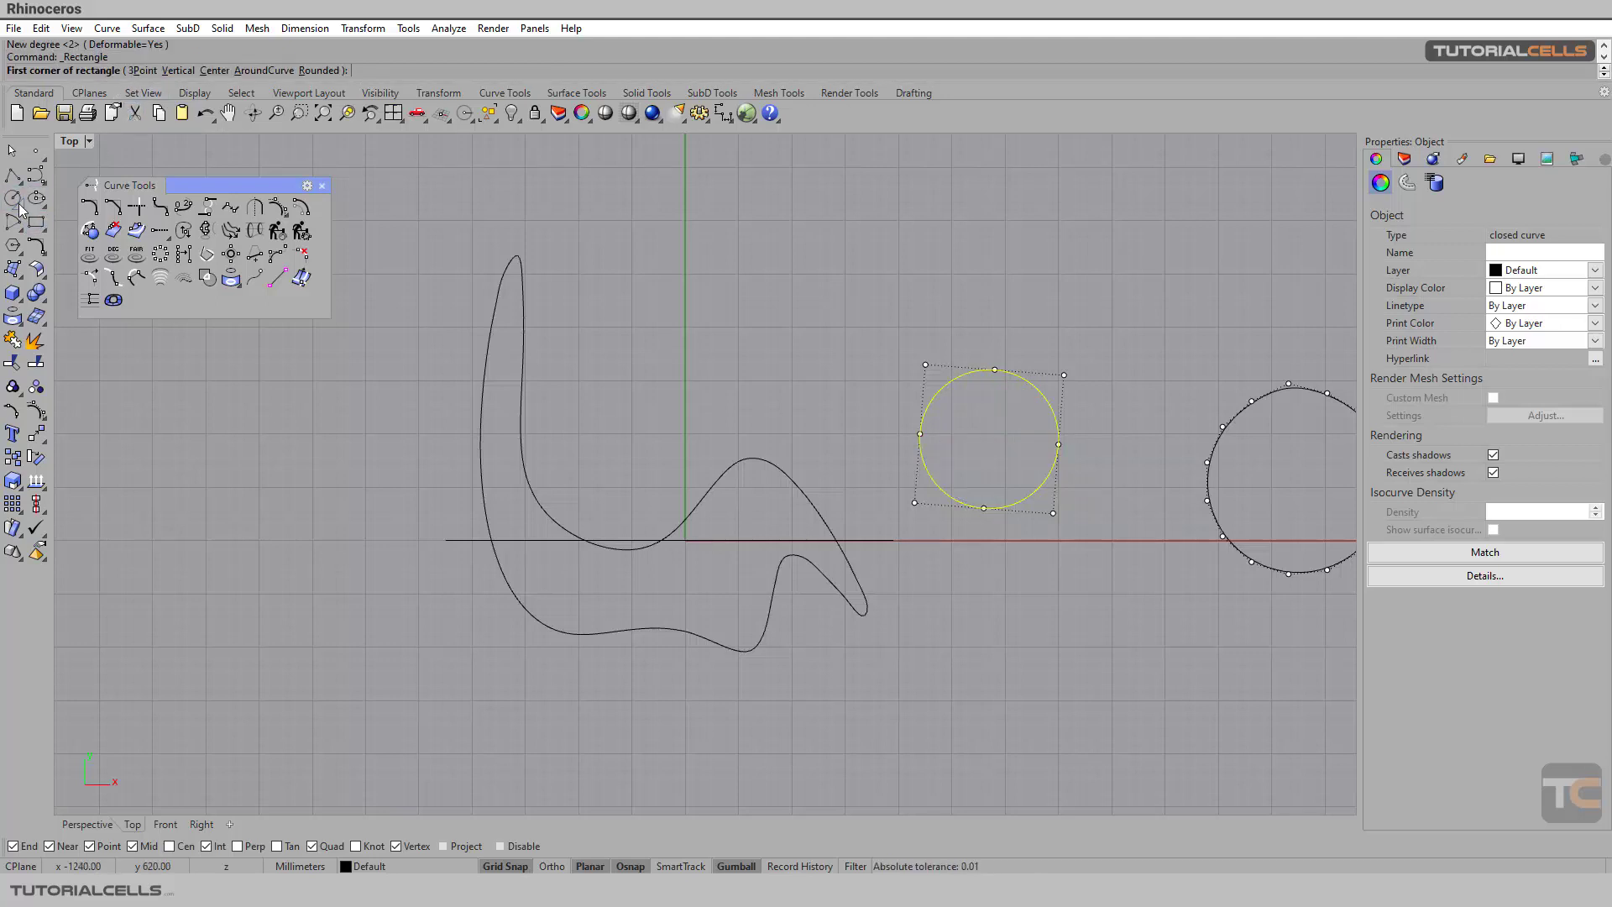
pyautogui.click(20, 209)
# Step: Raise the middle circle to degree 3 with ChangeDegree
pyautogui.click(113, 254)
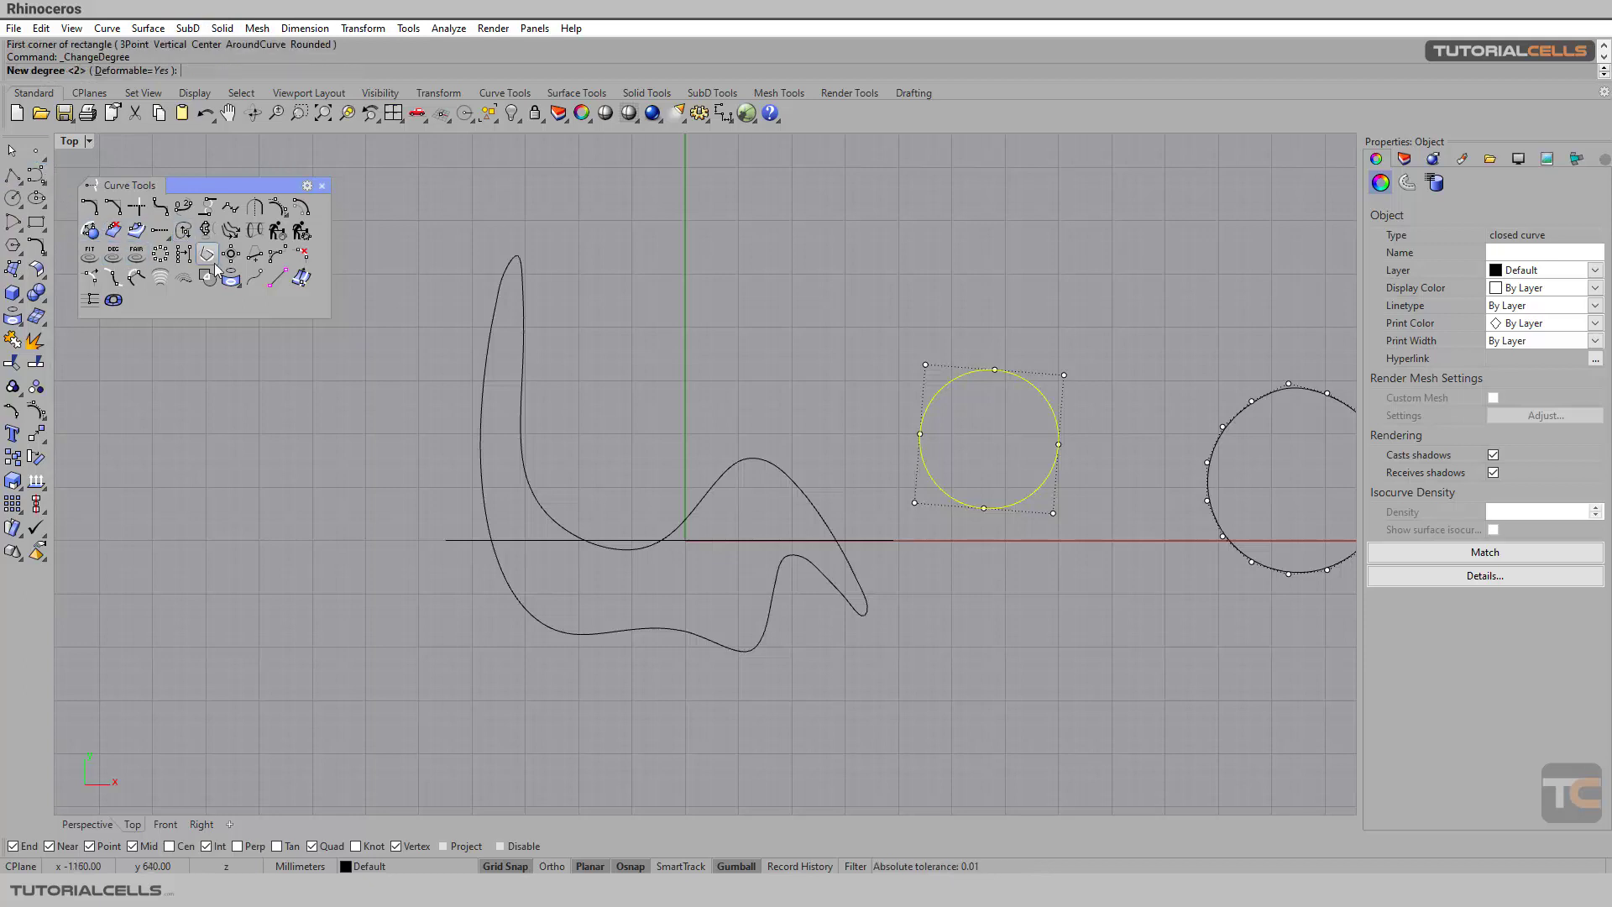
pyautogui.write('3')
pyautogui.press('Return')
# Step: Pull the circle's top control point up 30 mm with the gumball
pyautogui.scroll(3, 1017, 360)
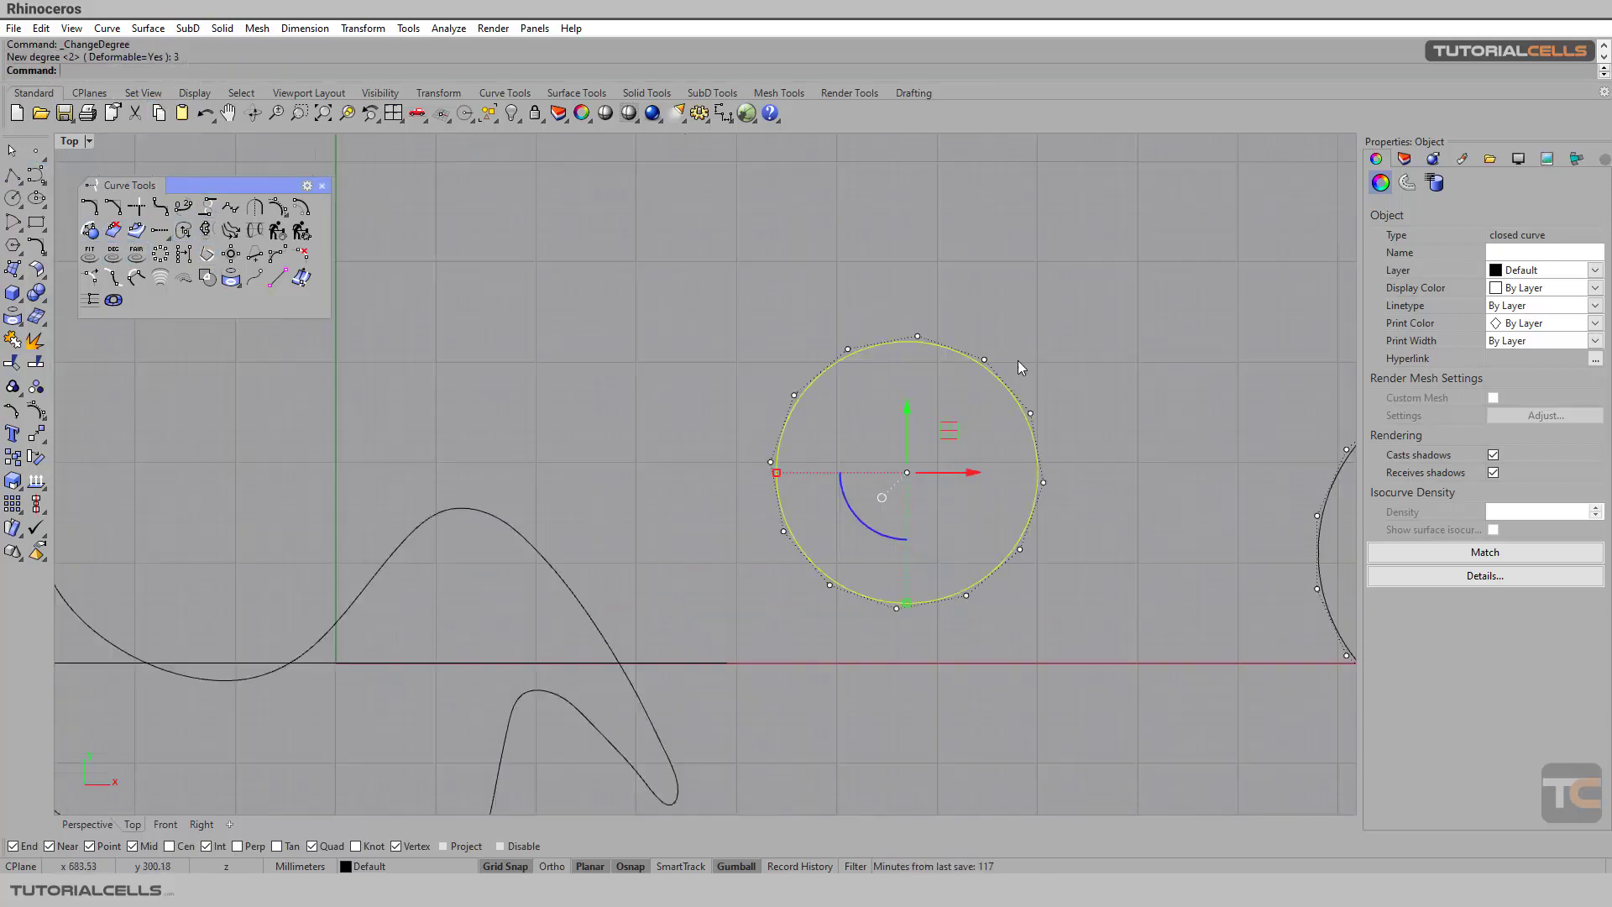
pyautogui.click(919, 339)
pyautogui.moveTo(918, 339); pyautogui.dragTo(920, 272)
pyautogui.moveTo(925, 280); pyautogui.dragTo(925, 282)
pyautogui.scroll(-3, 723, 397)
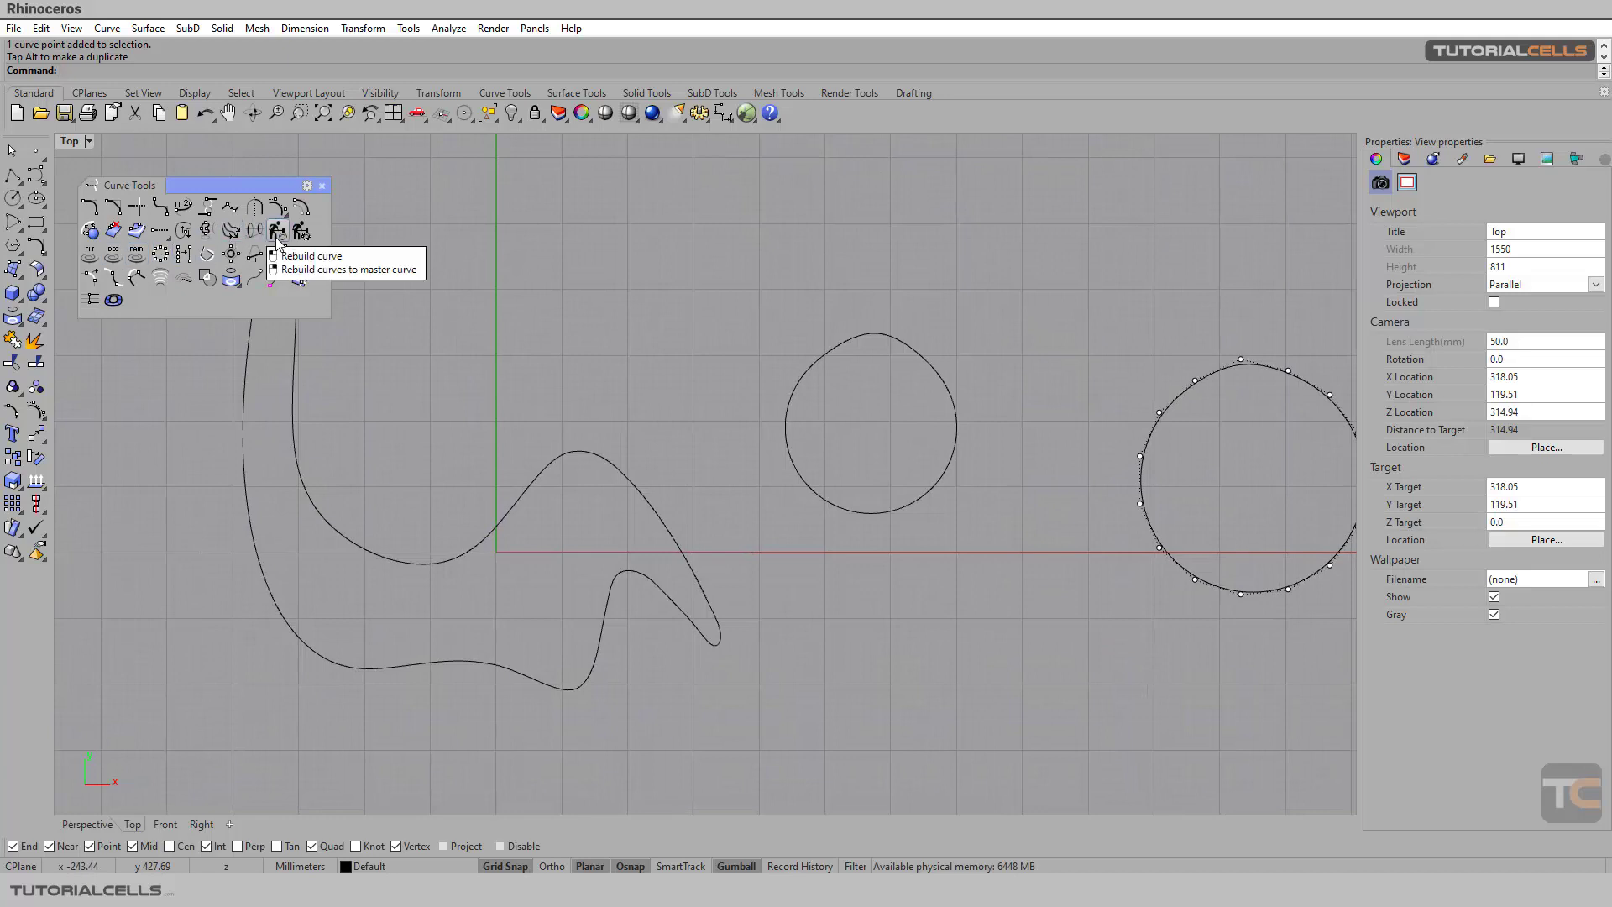
# Step: Fair the hook-shaped closed curve with a tolerance of 1
pyautogui.click(137, 253)
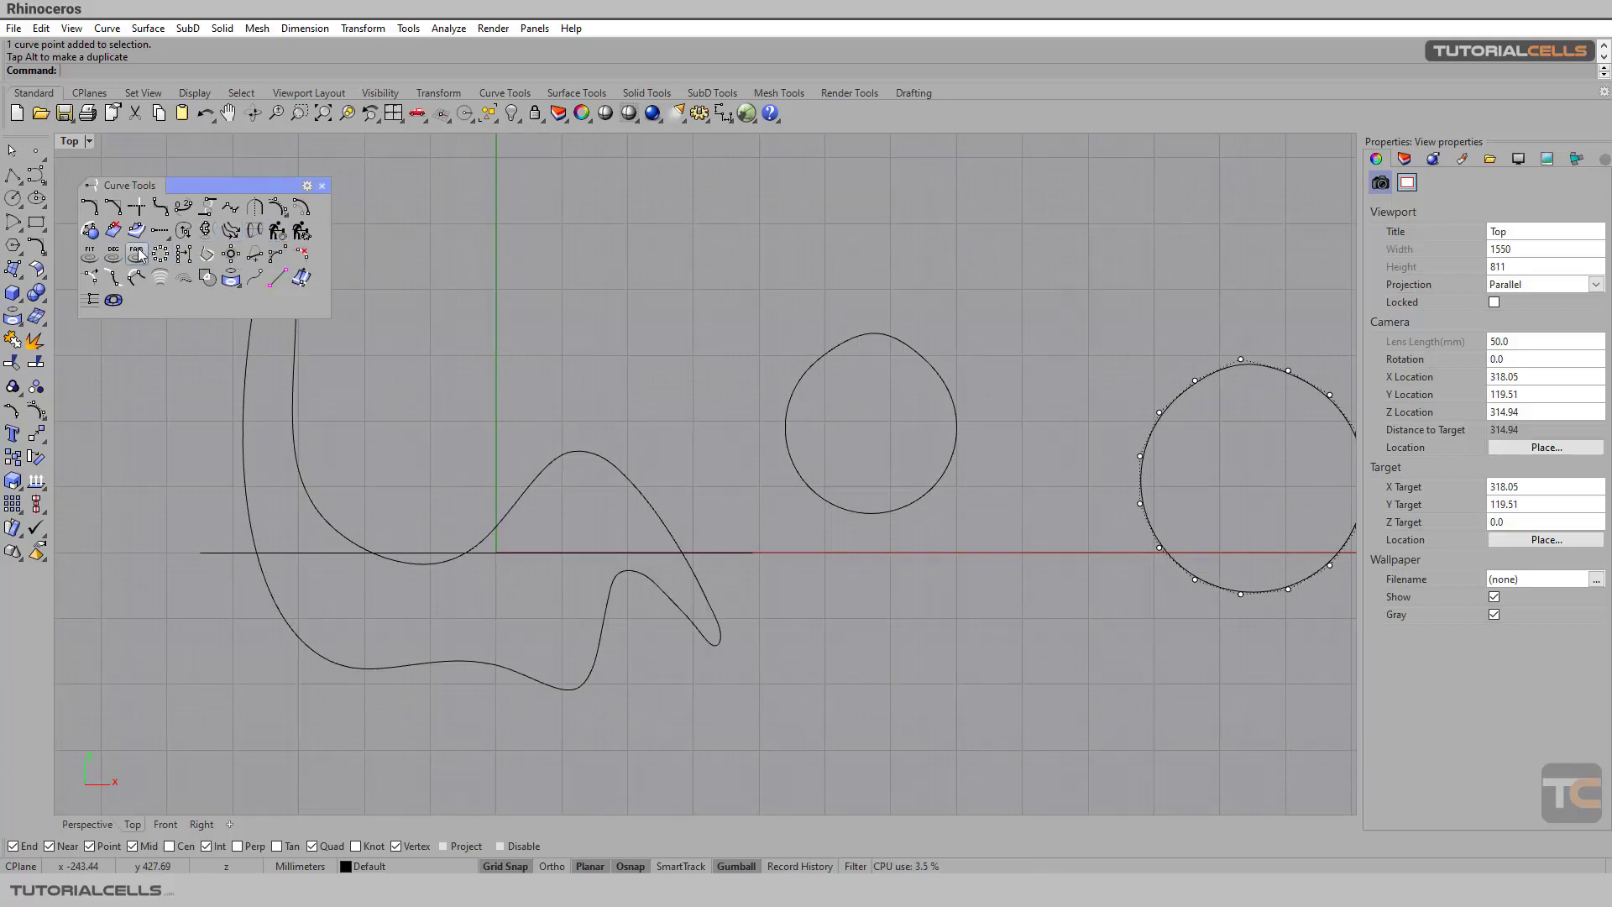
pyautogui.click(637, 482)
pyautogui.moveTo(486, 427); pyautogui.dragTo(588, 445, button='right')
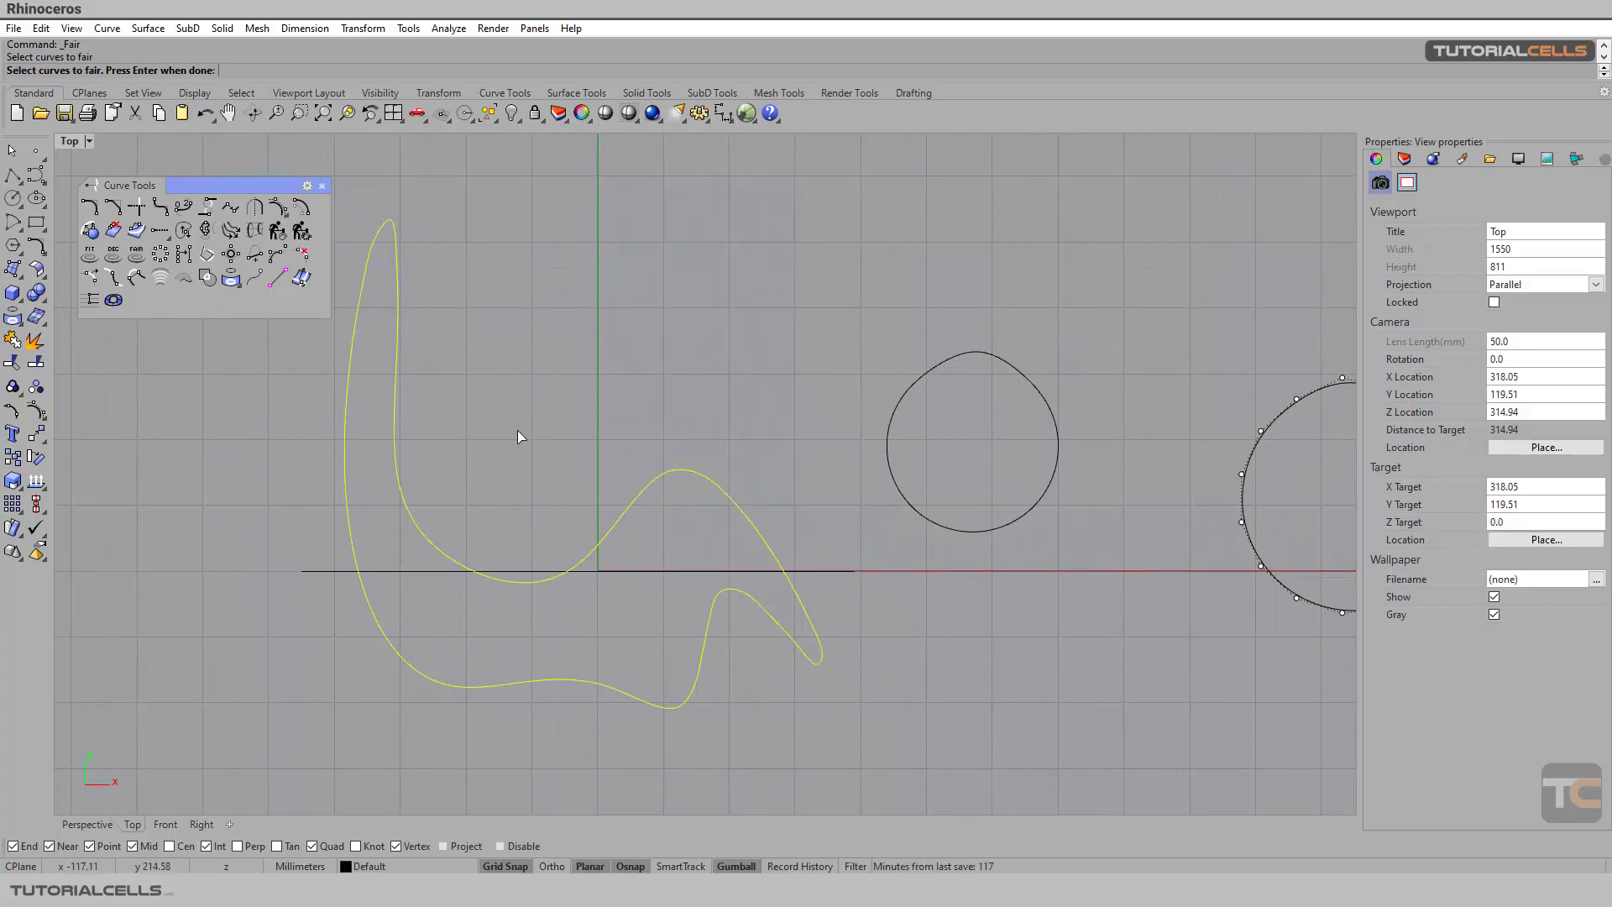
pyautogui.press('Return')
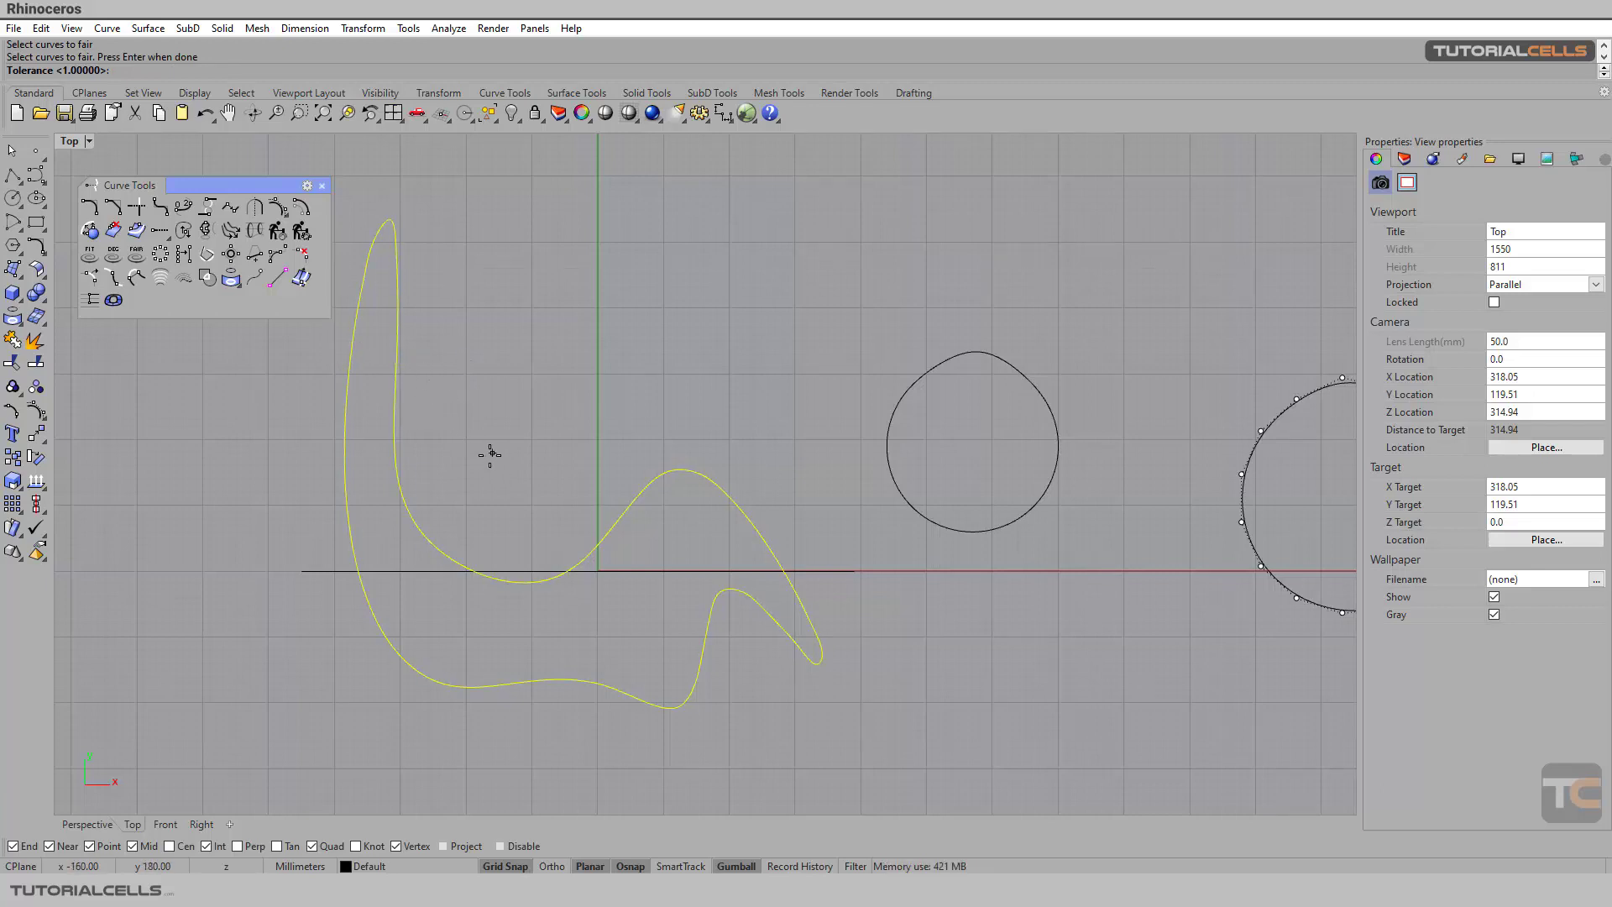
pyautogui.moveTo(490, 454); pyautogui.dragTo(536, 439, button='right')
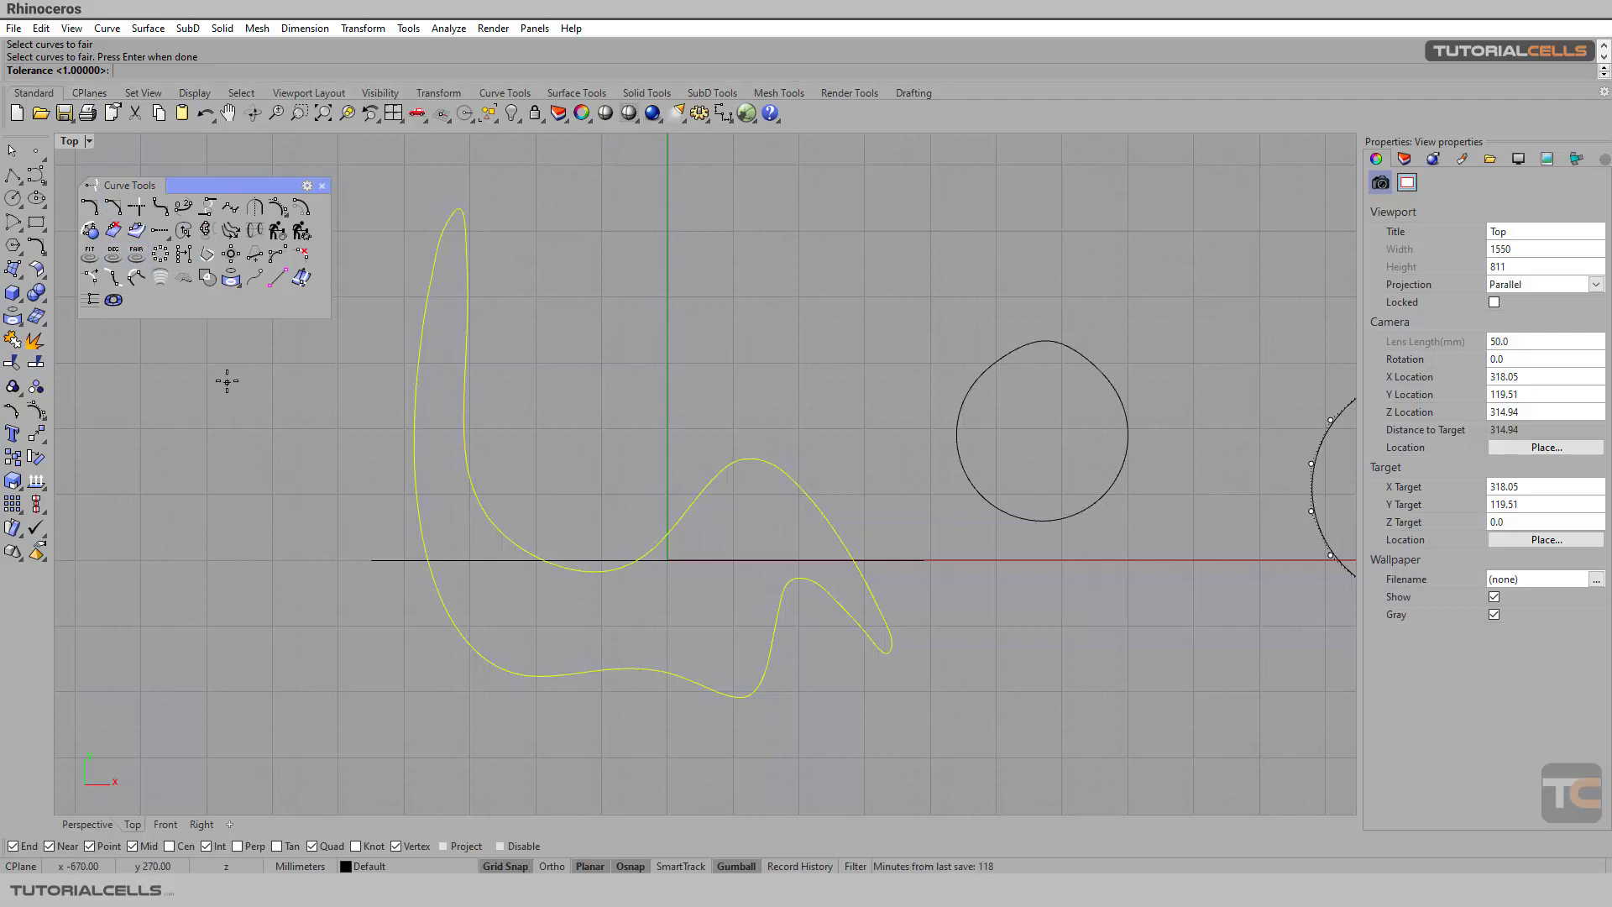
pyautogui.press('Return')
pyautogui.moveTo(341, 428); pyautogui.dragTo(389, 426, button='right')
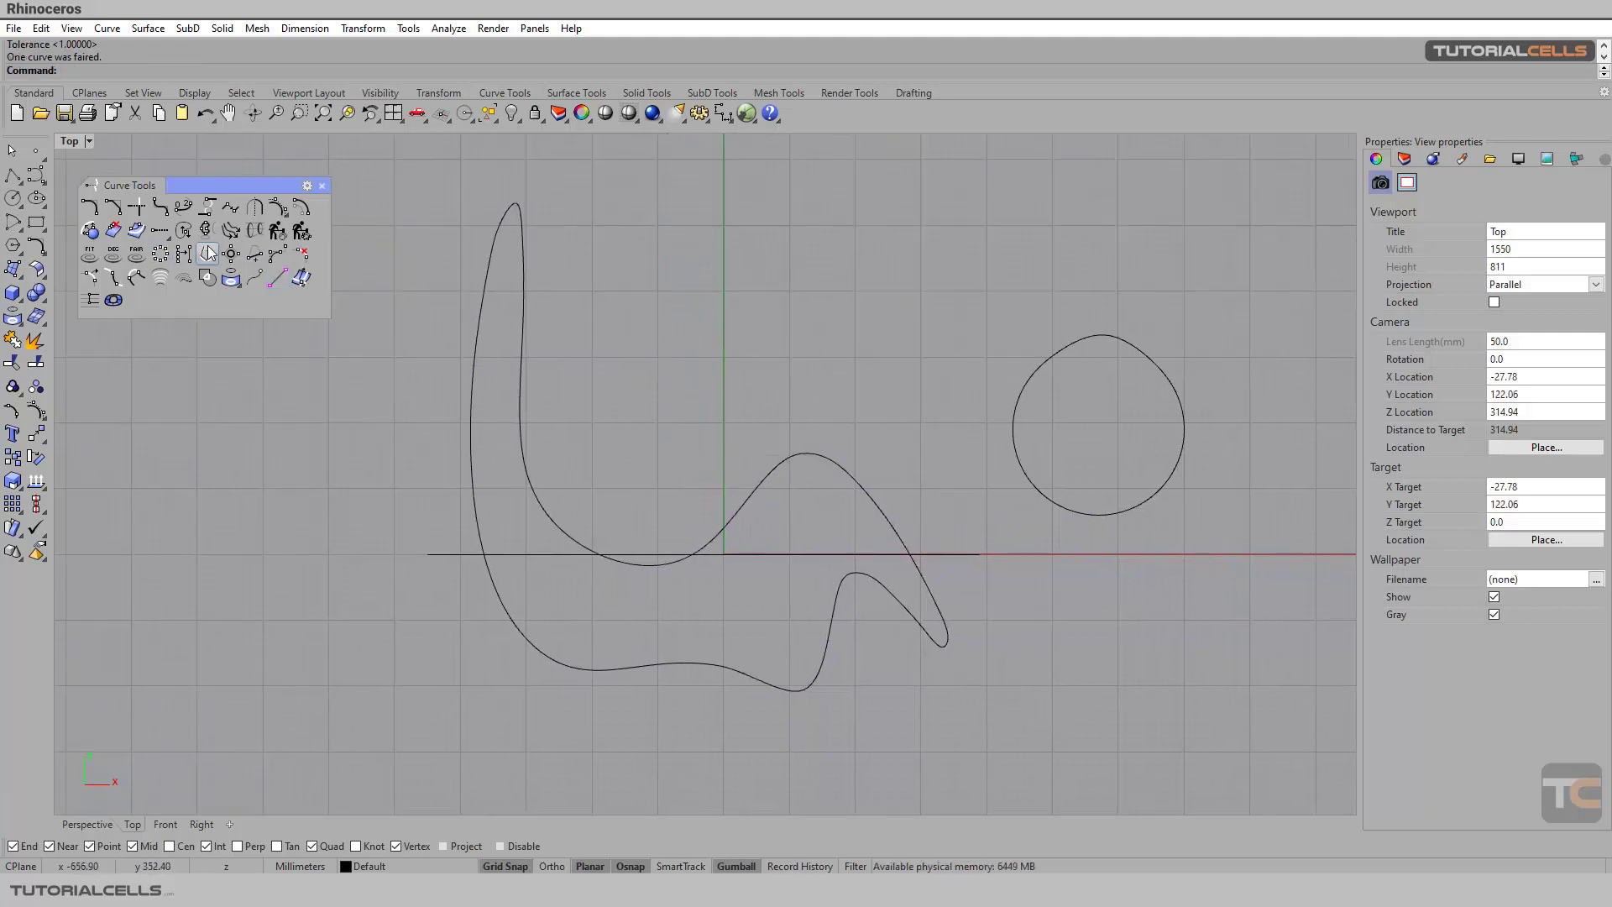